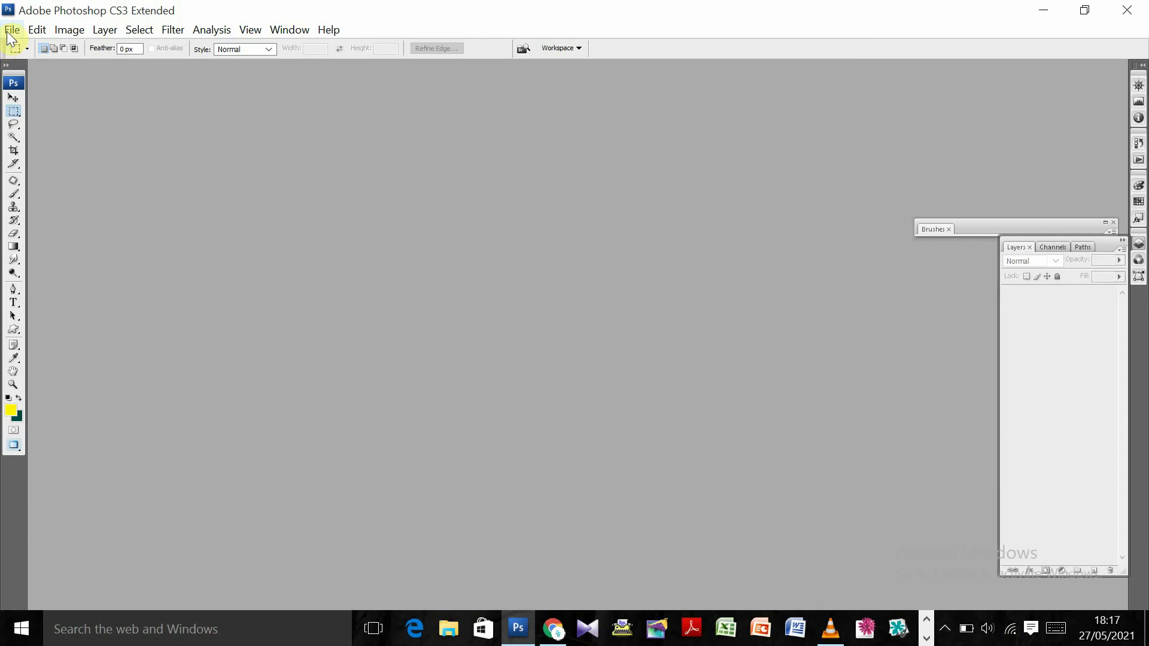
Create a new 9.5 × 5.5 cm CMYK document at 300 pixels/inch
{"action": "left_click", "coordinate": [11, 34]}
{"action": "left_click", "coordinate": [34, 46]}
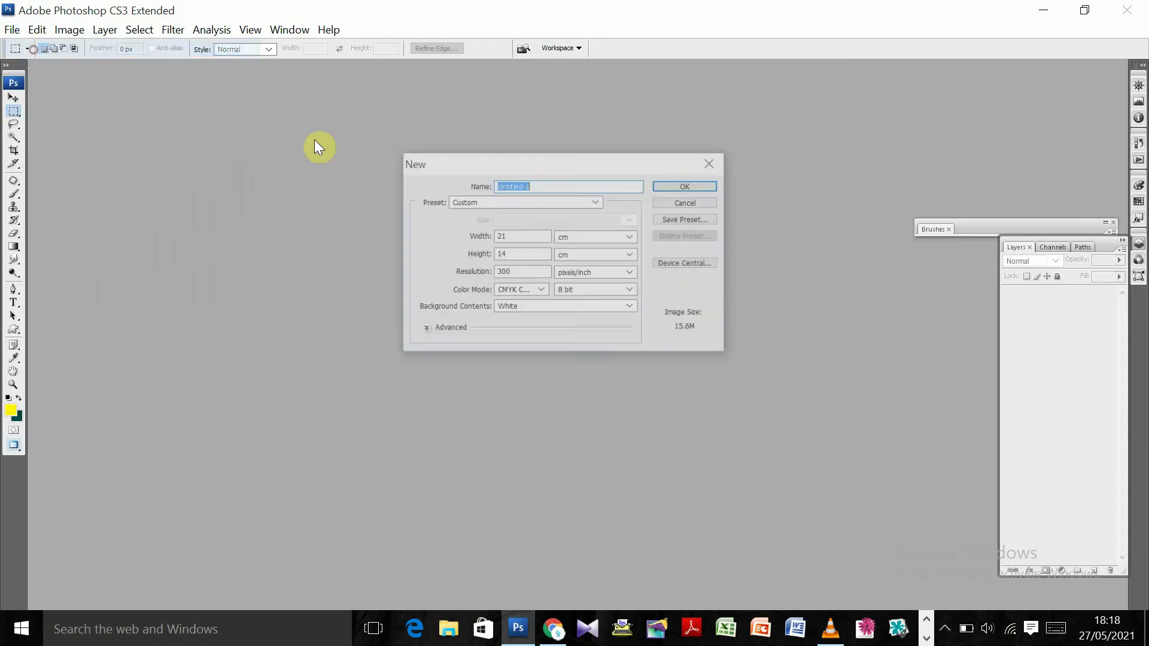
{"action": "double_click", "coordinate": [512, 235]}
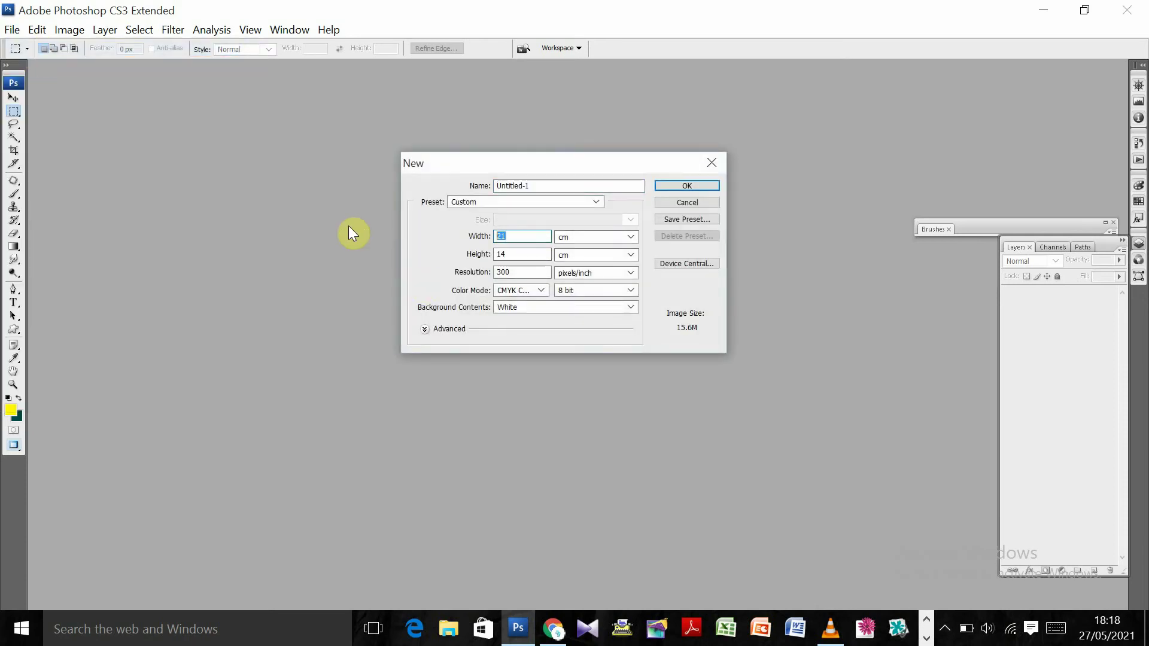
{"action": "type", "text": "9.5"}
{"action": "key", "text": "Tab"}
{"action": "key", "text": "Tab"}
{"action": "type", "text": "5"}
{"action": "key", "text": "Tab"}
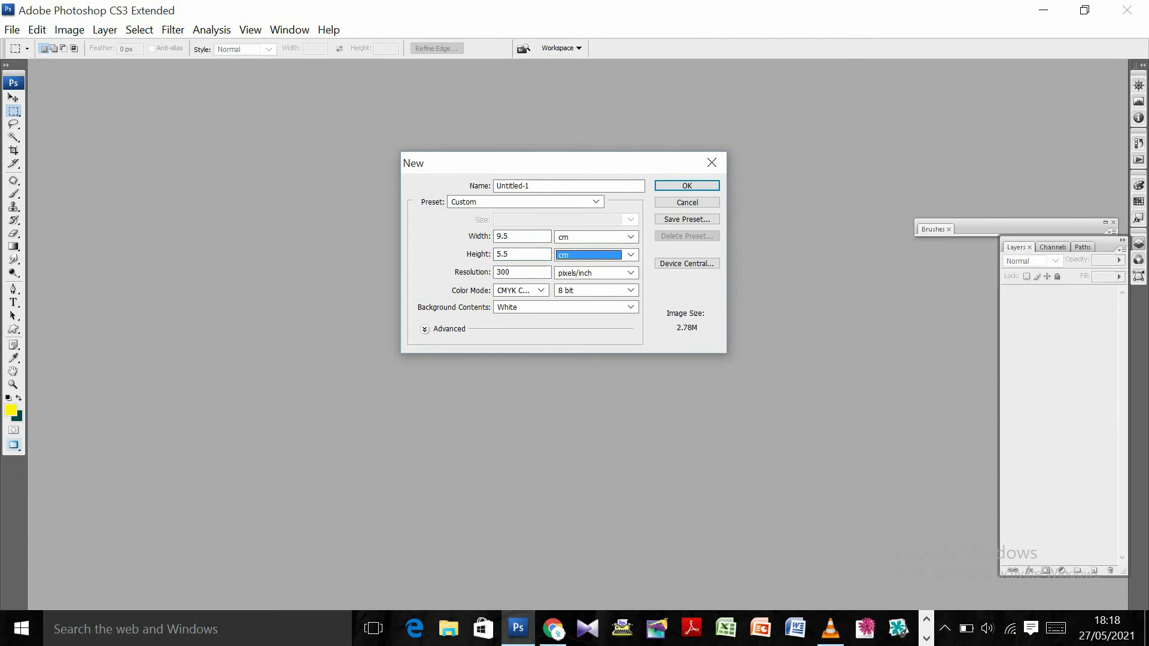
{"action": "key", "text": "Return"}
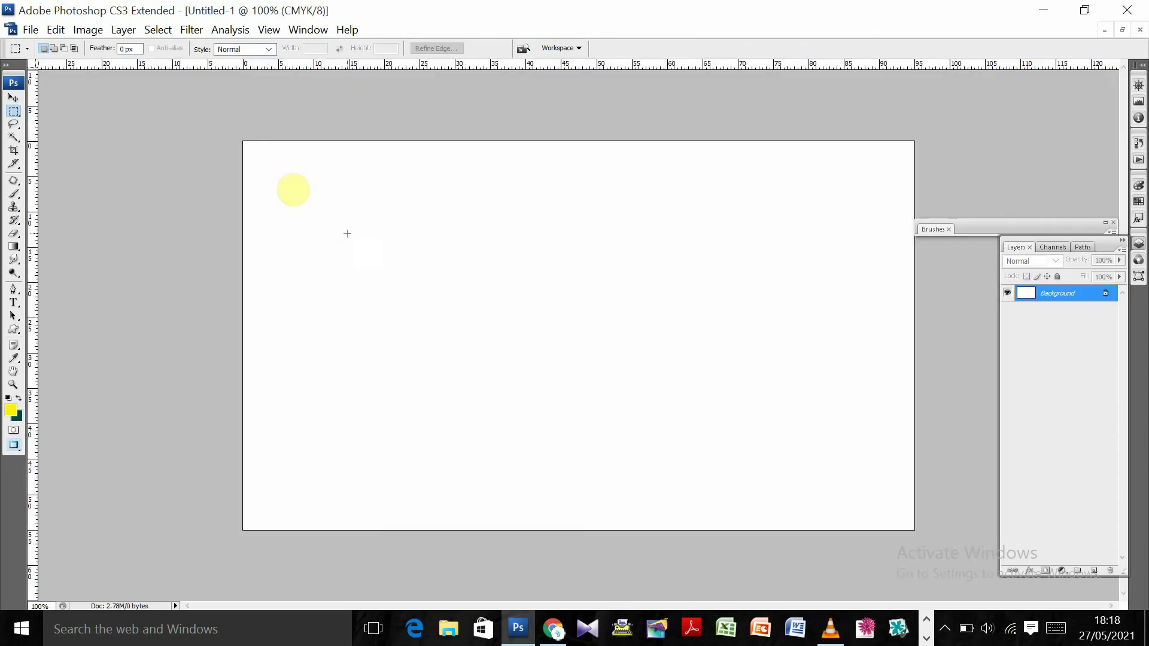
Open the innova-crysta-exterior-right-front-three-quarter-3.jpeg car photo from Downloads
{"action": "left_click", "coordinate": [14, 98]}
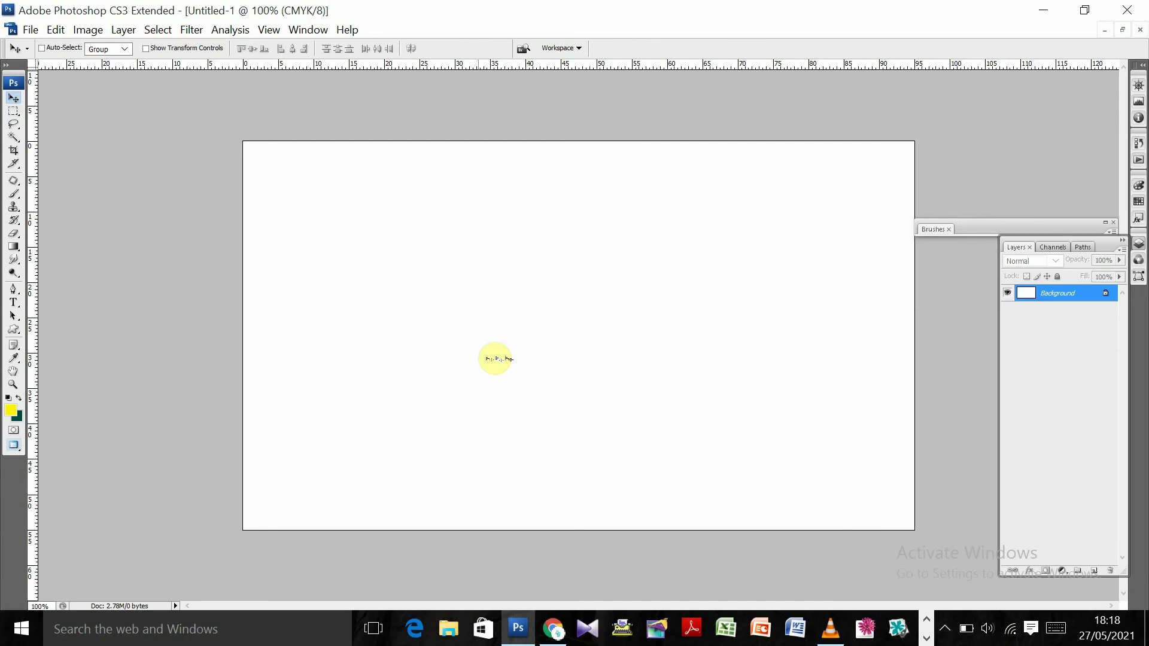
{"action": "left_click", "coordinate": [449, 628]}
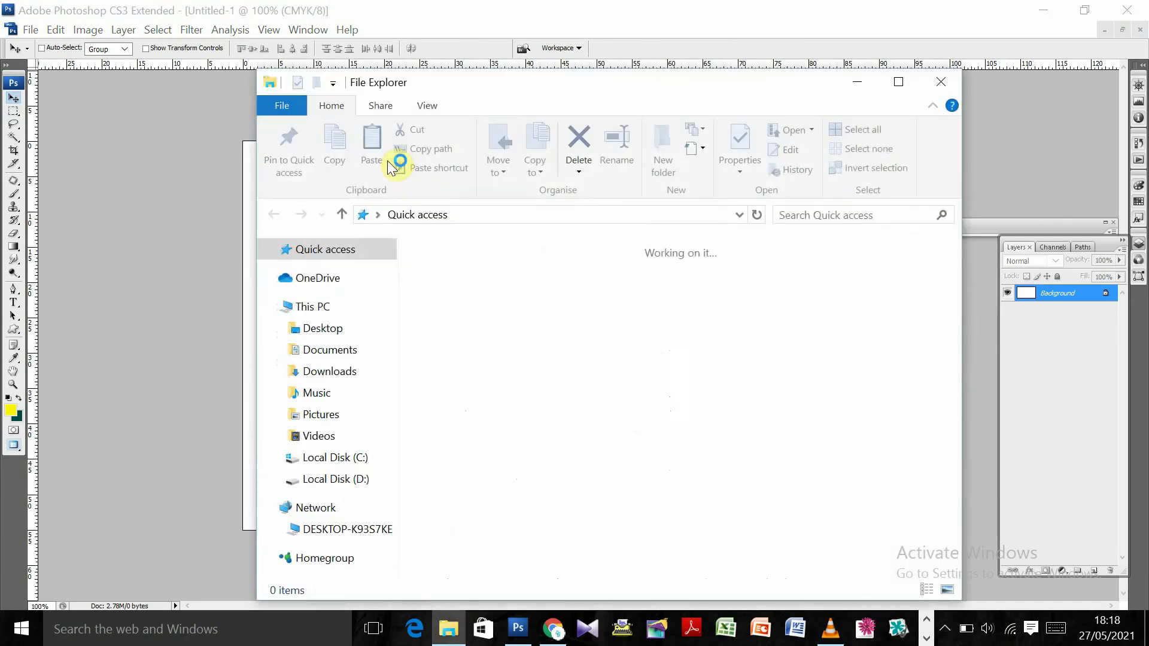
{"action": "left_click", "coordinate": [329, 372]}
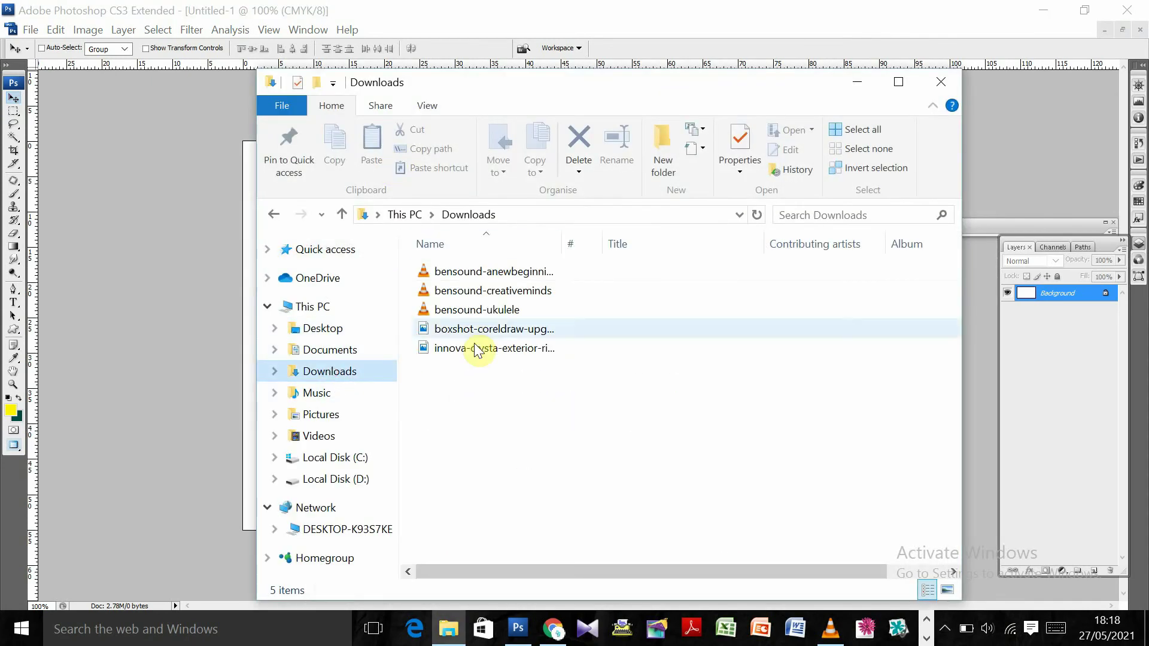
{"action": "left_click_drag", "start_coordinate": [477, 351], "coordinate": [191, 356]}
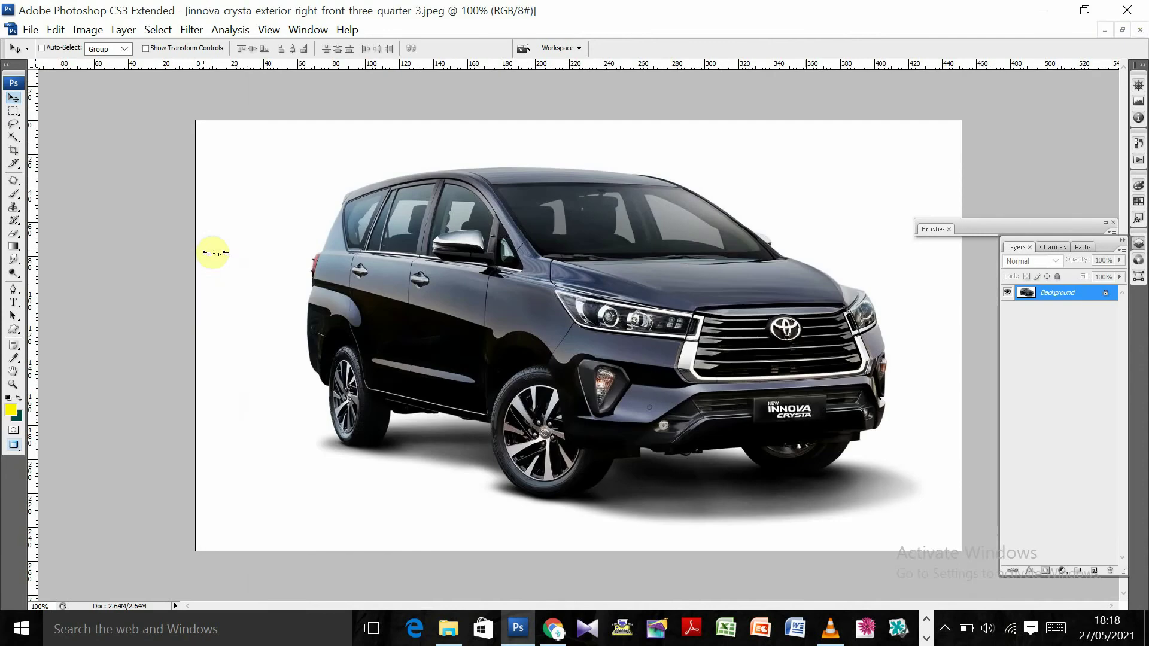
Copy the Innova photo onto the card as Layer 1 and close the photo document
{"action": "key", "text": "ctrl+F5"}
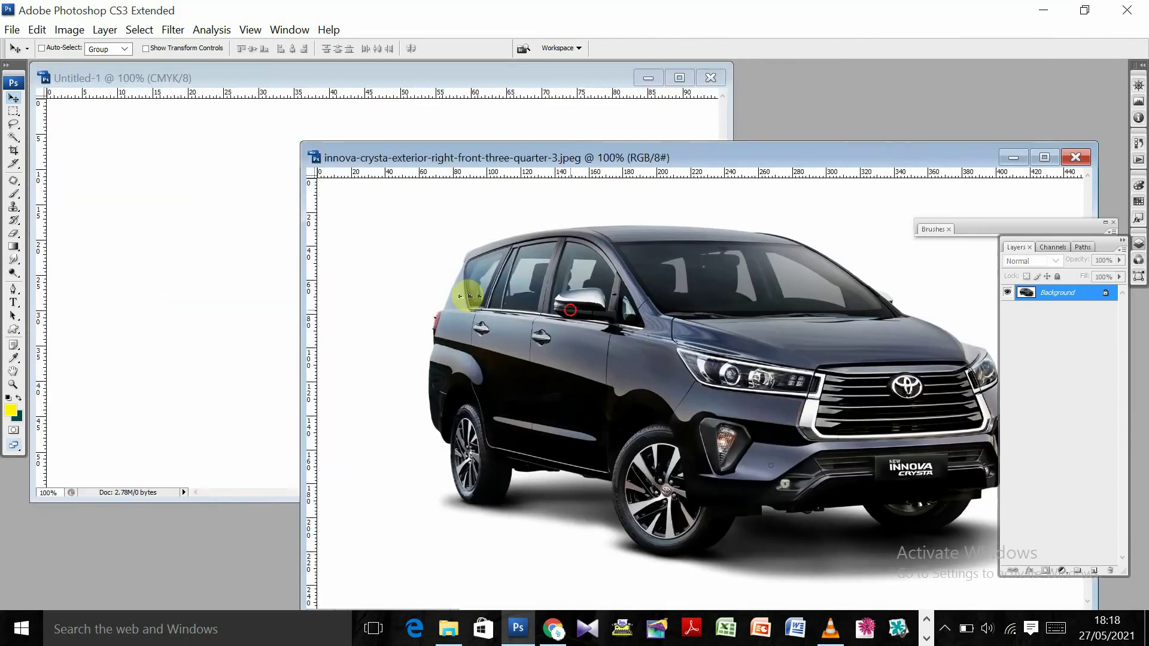
{"action": "left_click_drag", "start_coordinate": [461, 282], "coordinate": [359, 243]}
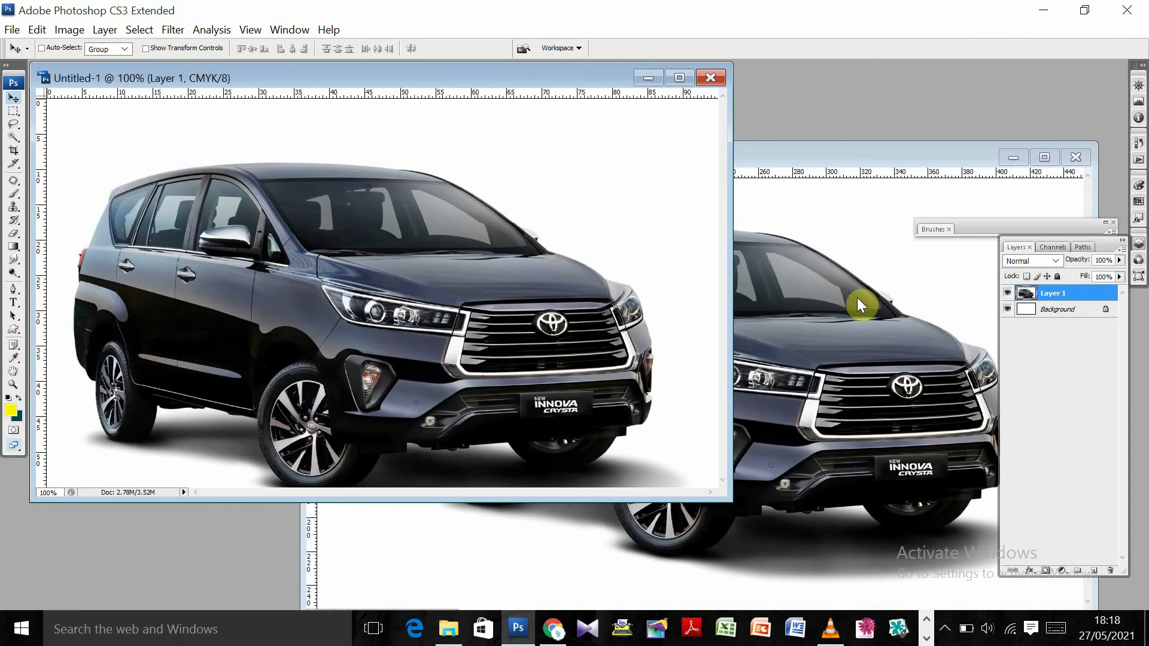
{"action": "left_click", "coordinate": [868, 293]}
{"action": "key", "text": "ctrl+w"}
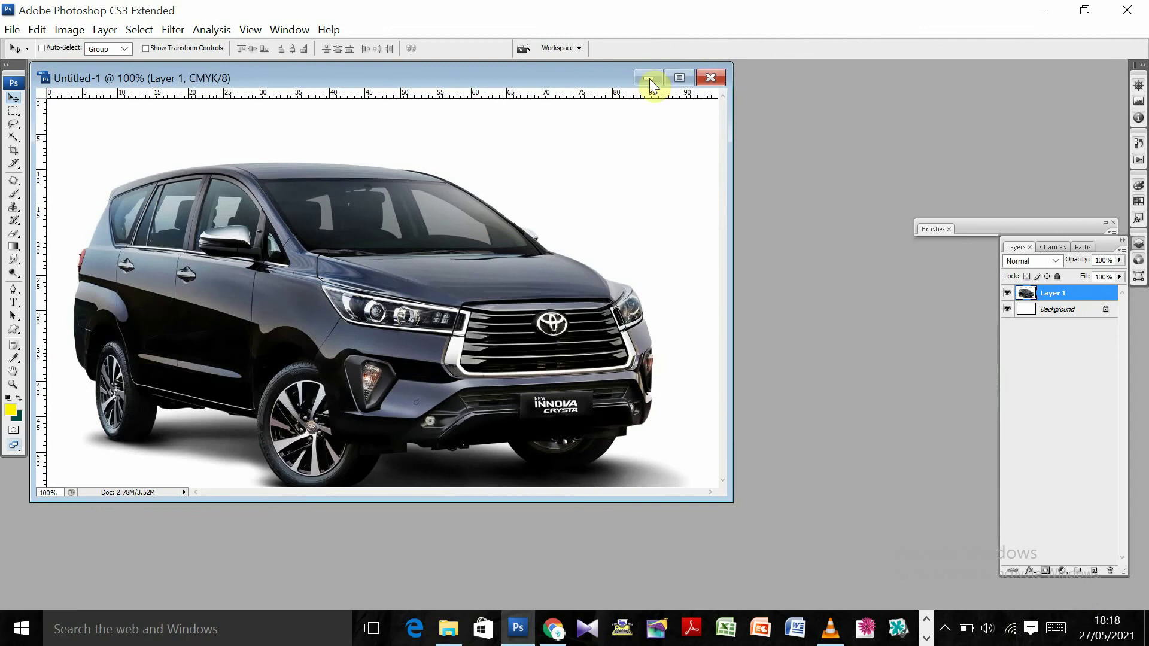
{"action": "left_click", "coordinate": [679, 78]}
{"action": "right_click", "coordinate": [640, 318]}
{"action": "left_click", "coordinate": [647, 324]}
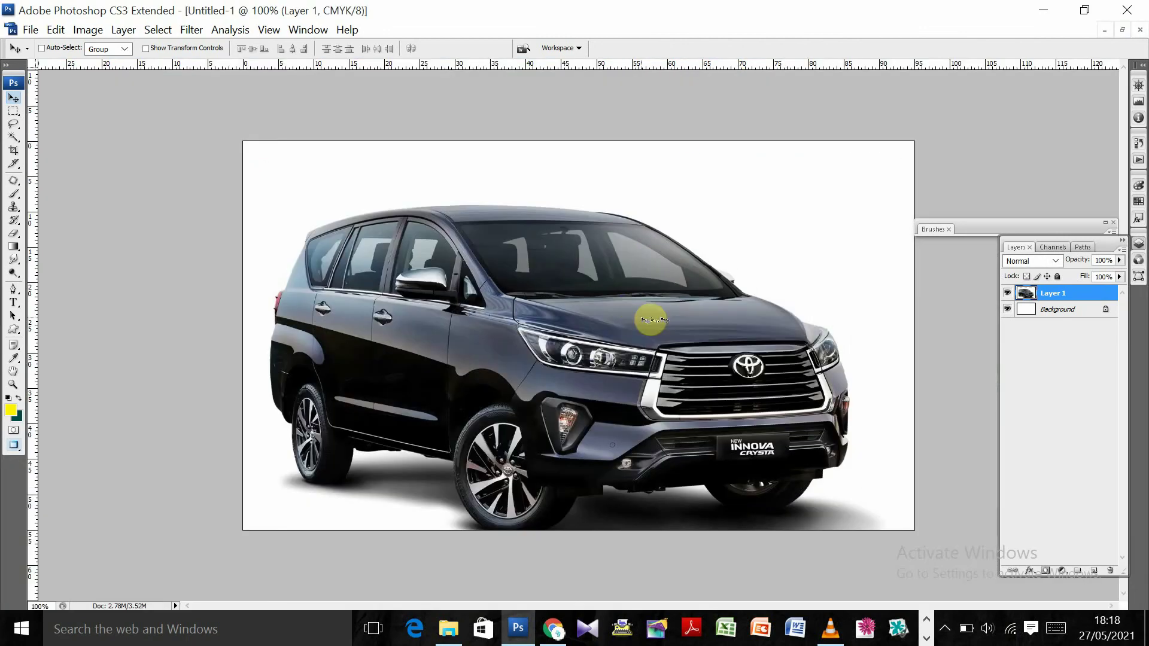
Scale the car to 65.1%, place it toward the left, and view at actual pixels
{"action": "key", "text": "ctrl+t"}
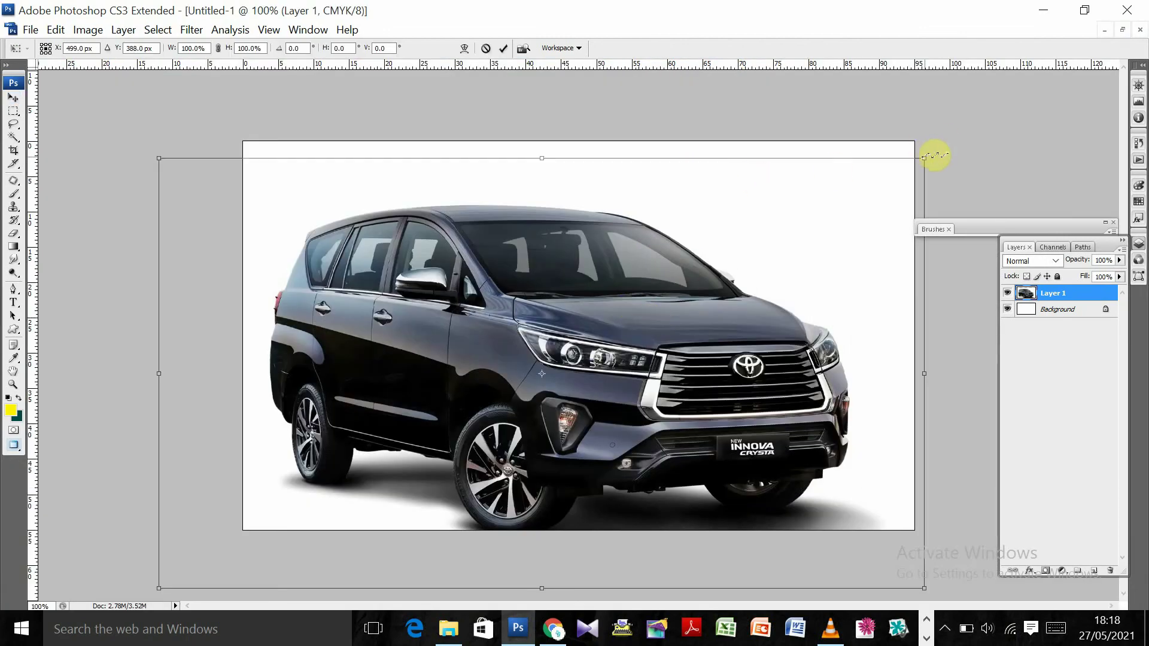
{"action": "left_click_drag", "start_coordinate": [924, 158], "coordinate": [787, 232]}
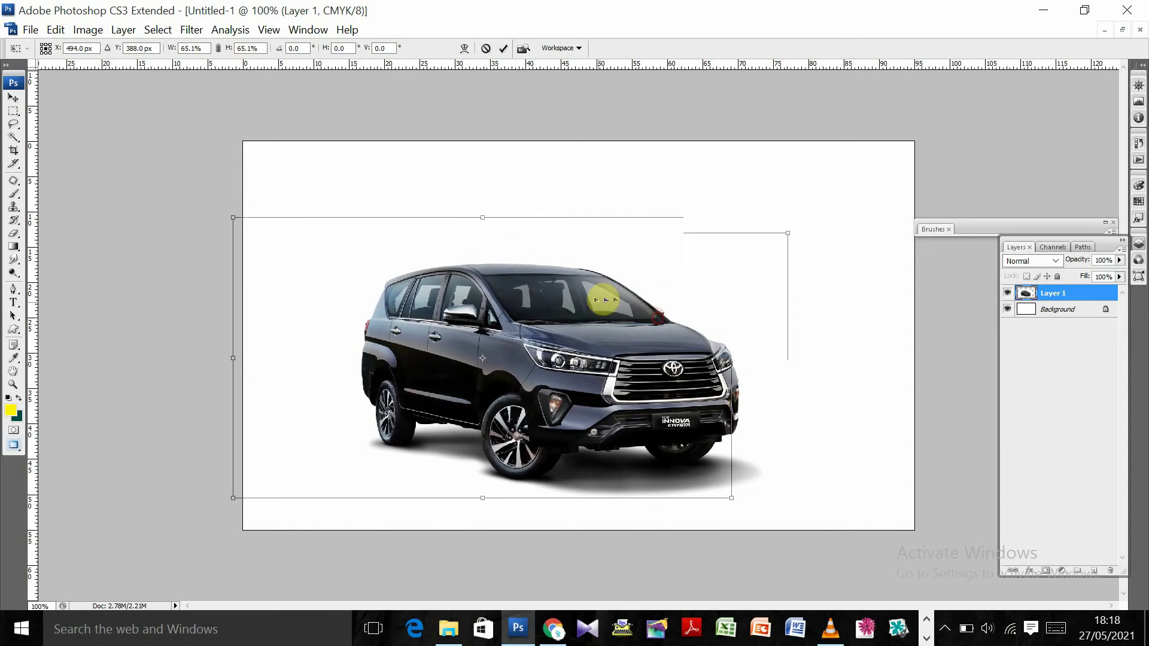
{"action": "left_click_drag", "start_coordinate": [604, 299], "coordinate": [583, 277]}
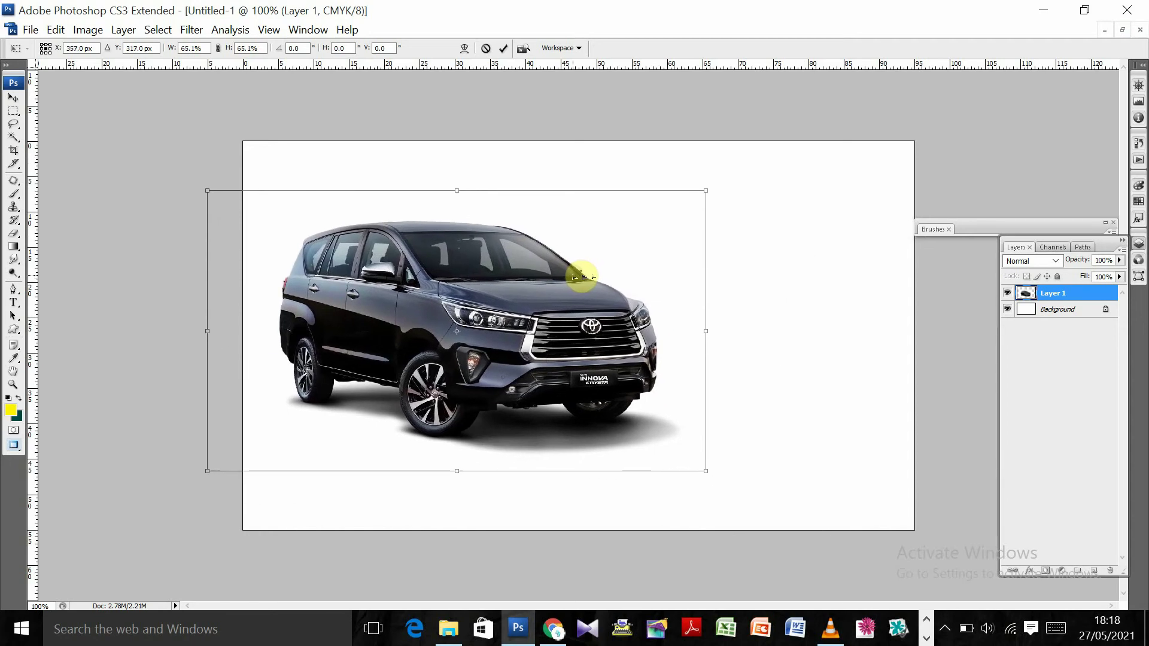
{"action": "left_click_drag", "start_coordinate": [582, 277], "coordinate": [578, 285]}
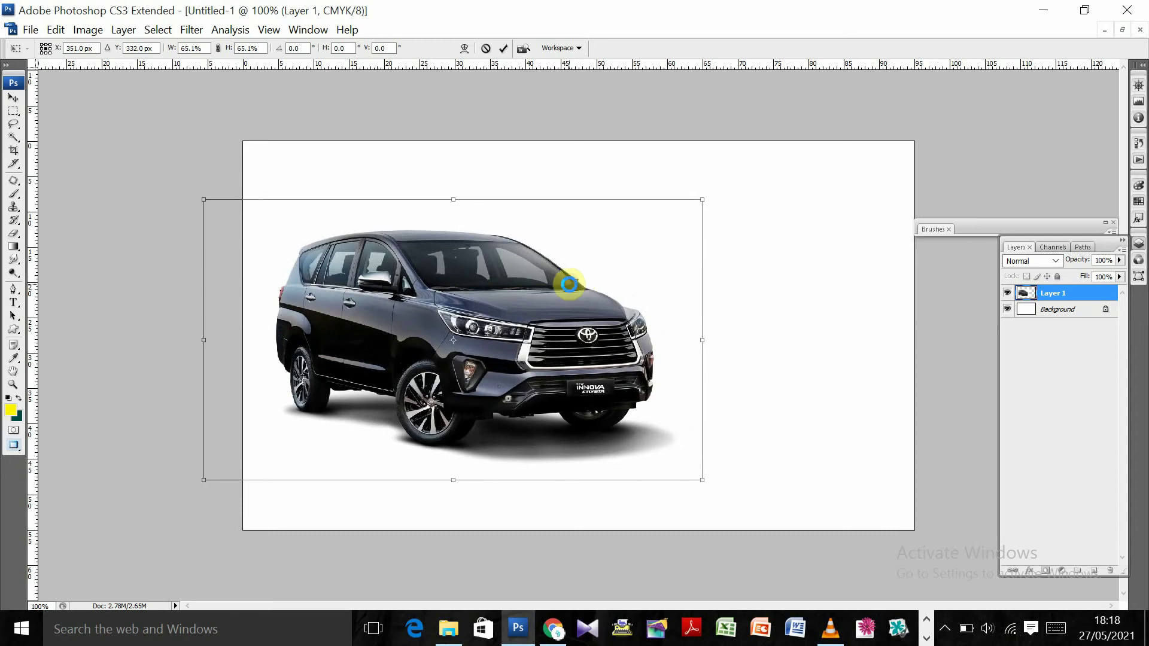
{"action": "key", "text": "Return"}
{"action": "right_click", "coordinate": [523, 304]}
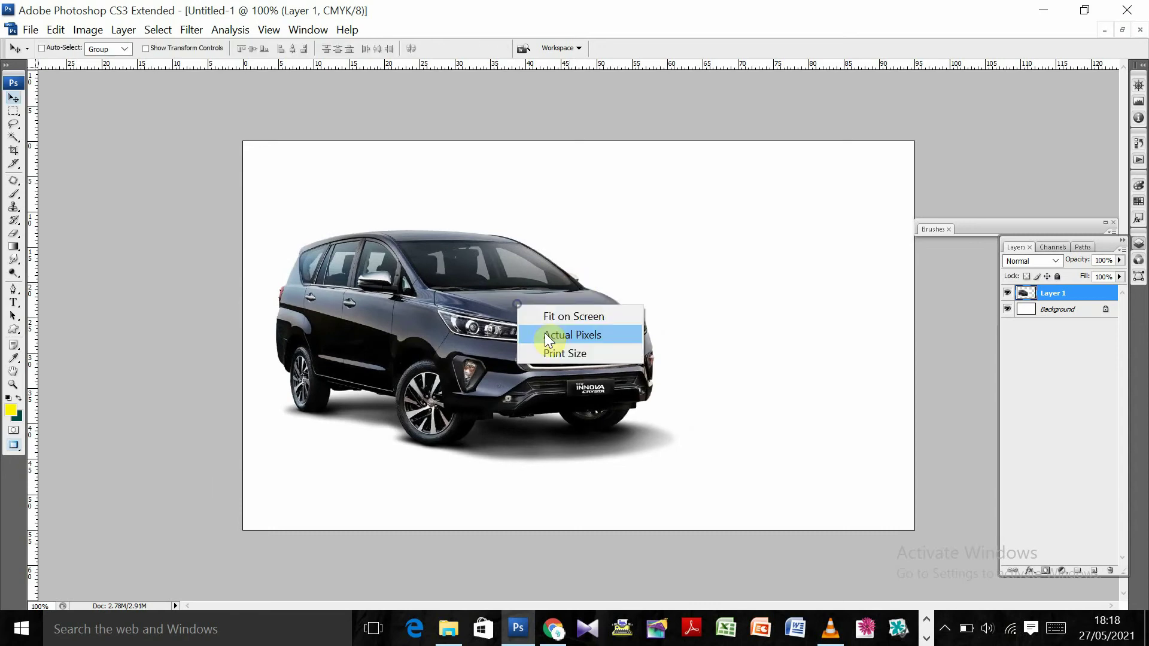
{"action": "left_click", "coordinate": [544, 333]}
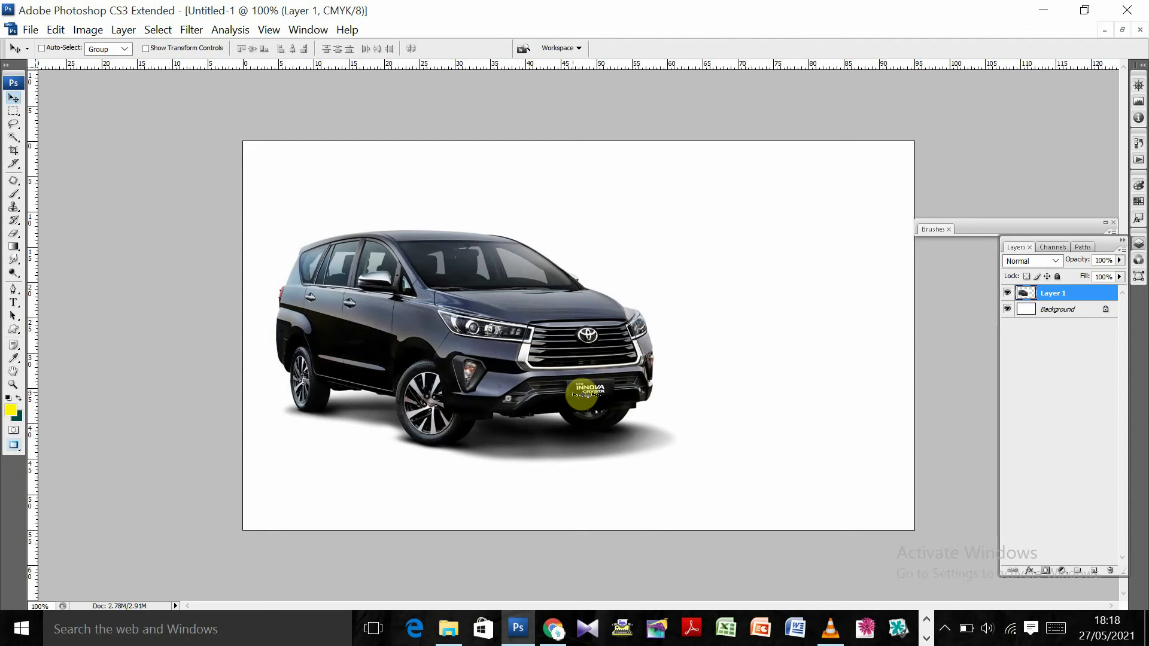
{"action": "key", "text": "t"}
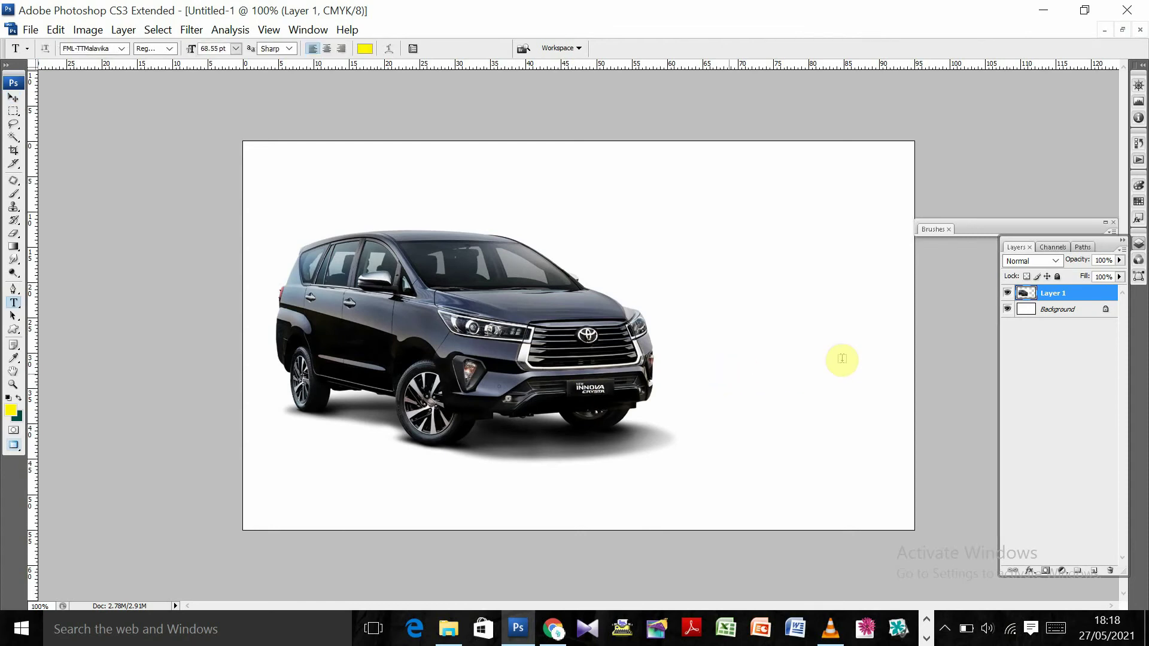
Type 'al noor' right of the car in Futura Bk BT at 40.55 pt
{"action": "left_click", "coordinate": [842, 359]}
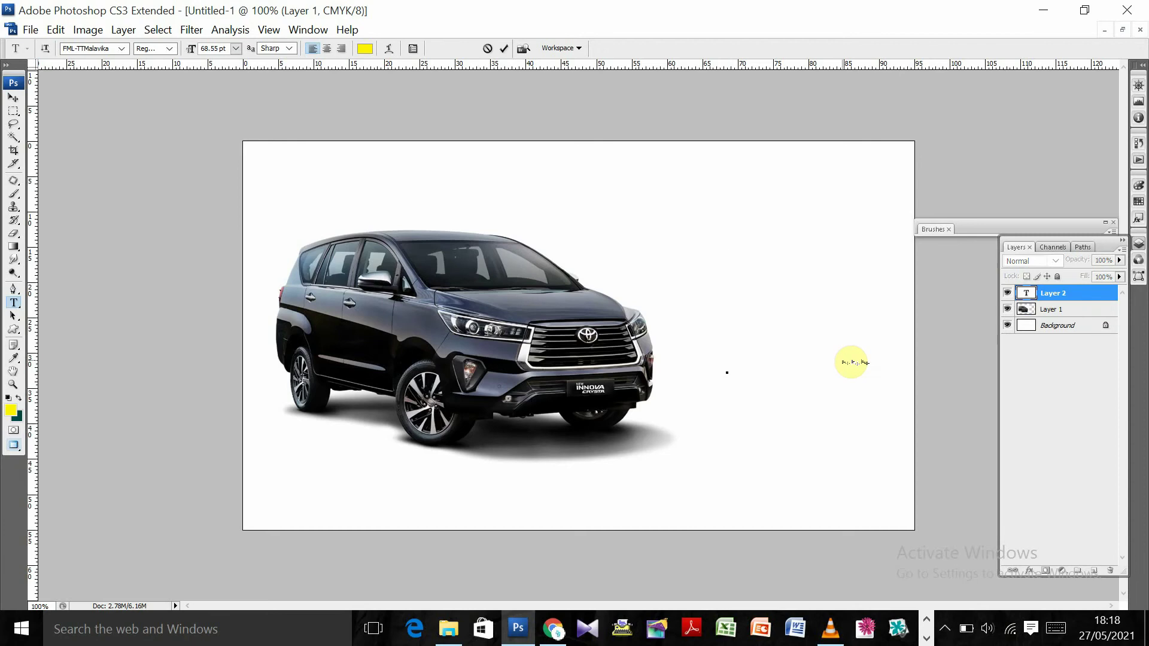
{"action": "type", "text": "awc"}
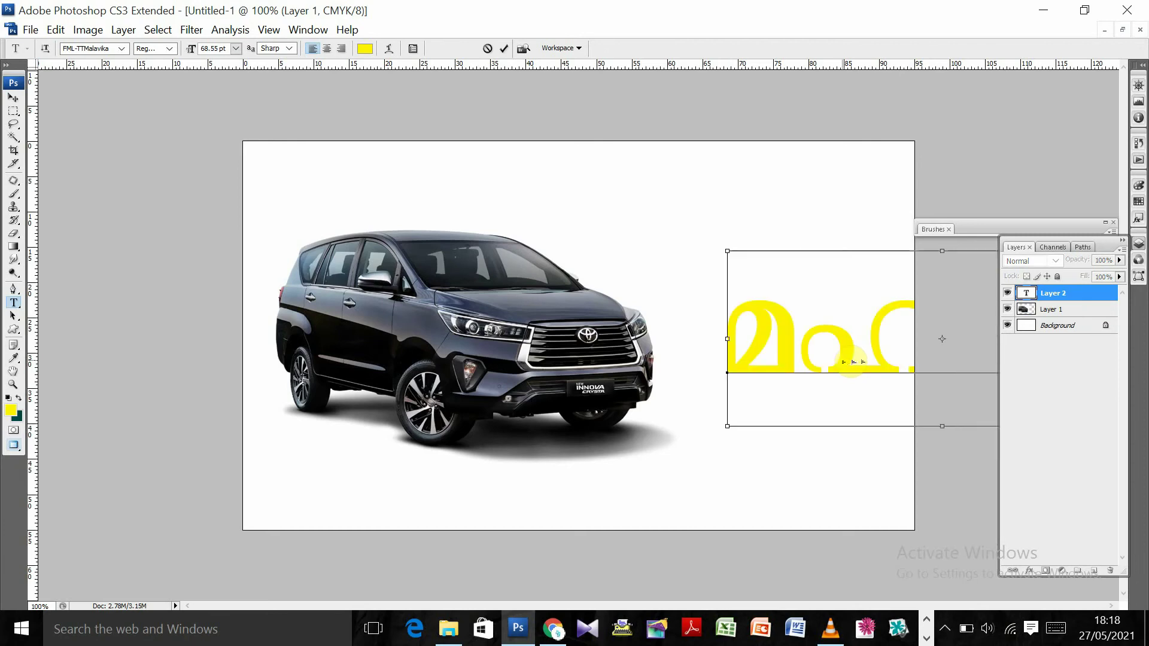
{"action": "key", "text": "ctrl+a"}
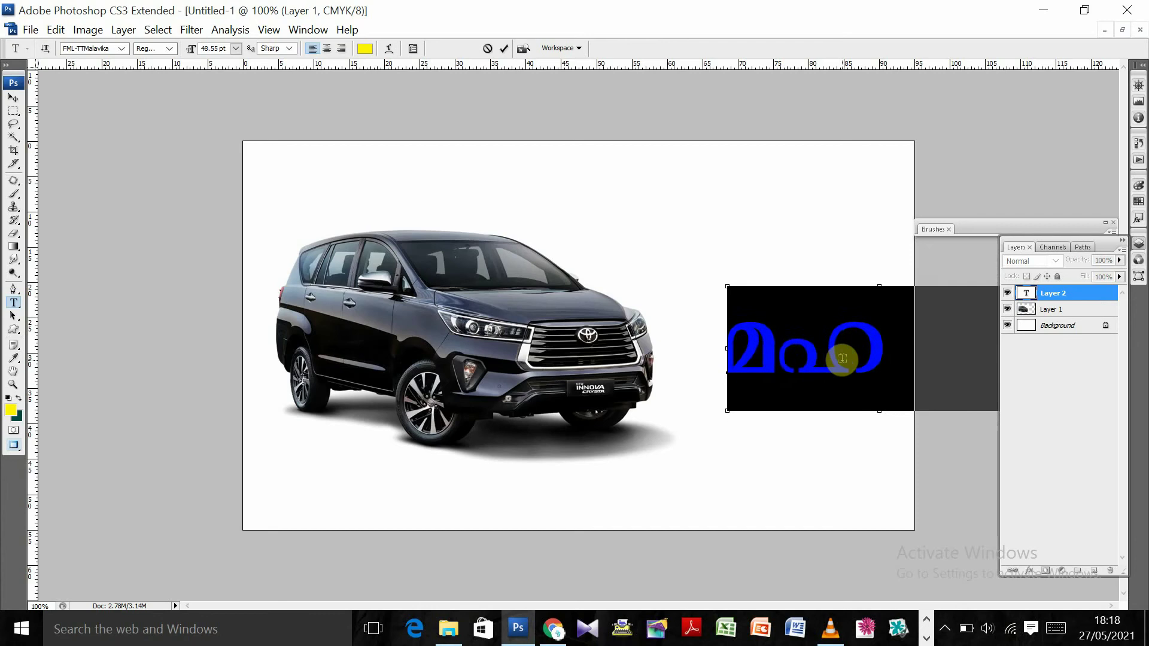
{"action": "key", "text": "ctrl+shift+comma"}
{"action": "key", "text": "ctrl+shift+comma"}
{"action": "key", "text": "ctrl+shift+comma"}
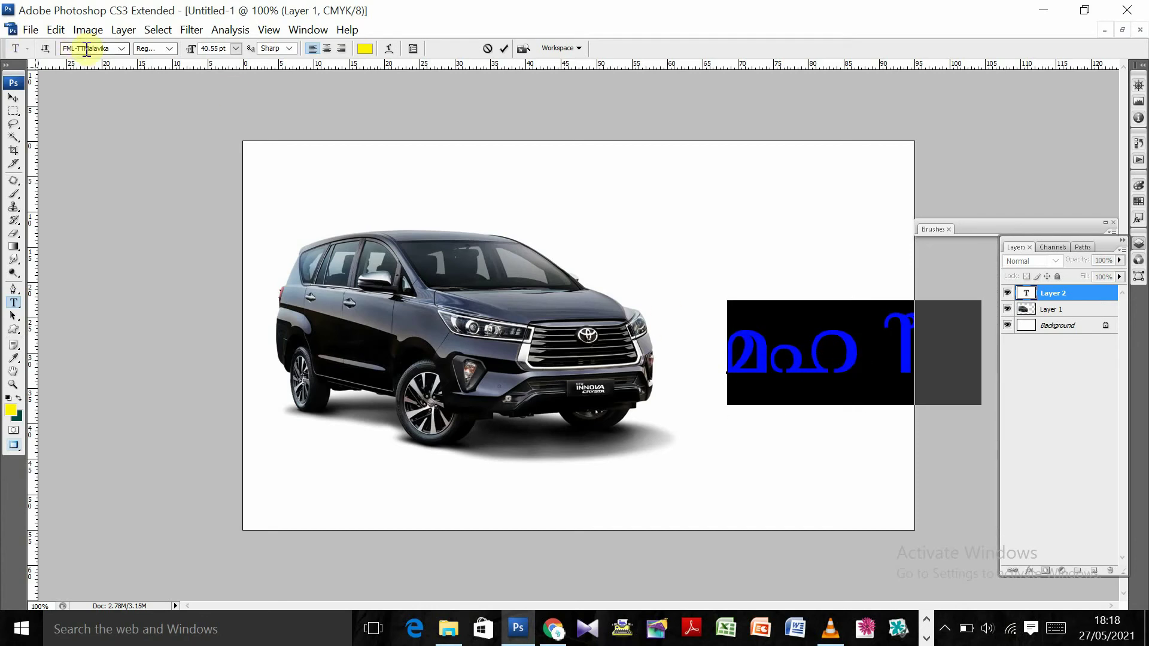
{"action": "type", "text": "Futura Bk BT"}
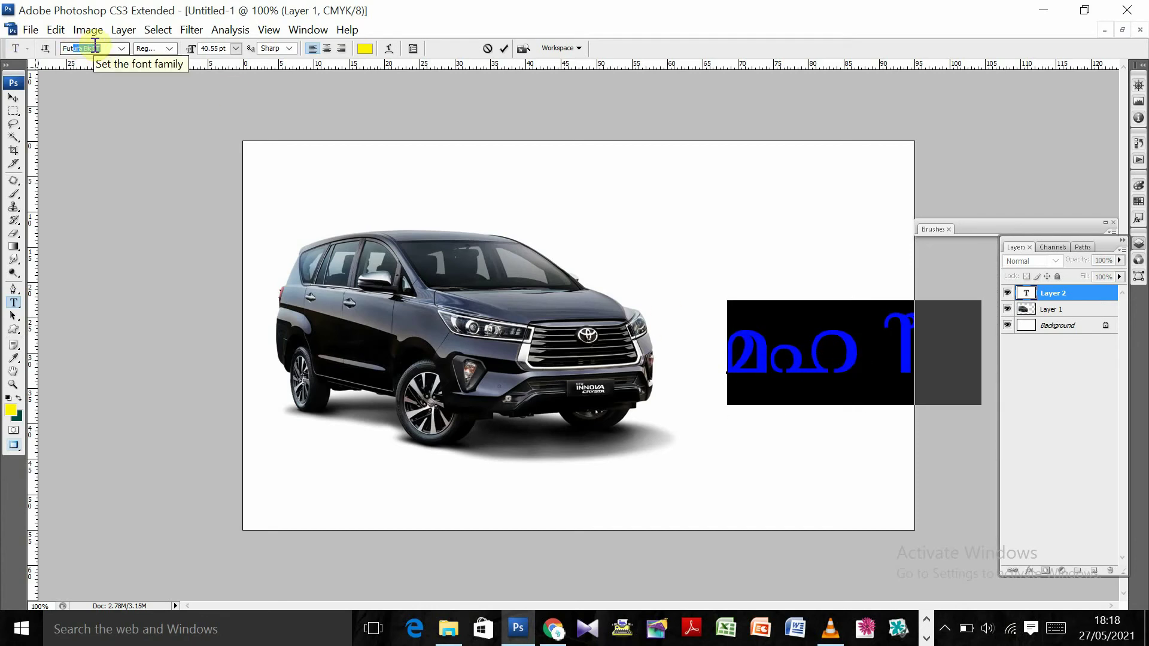
{"action": "key", "text": "Return"}
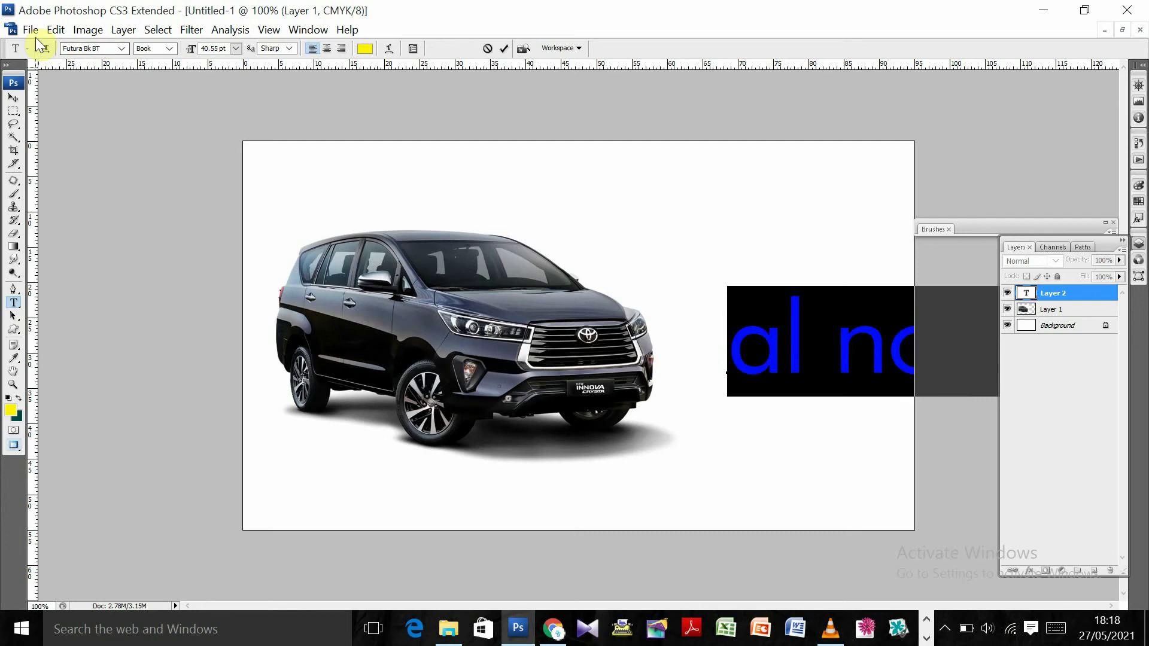
{"action": "left_click", "coordinate": [13, 97]}
Shift the car left and down, move 'al noor' left, and shrink it to 18.55 pt
{"action": "left_click", "coordinate": [532, 338], "text": "ctrl"}
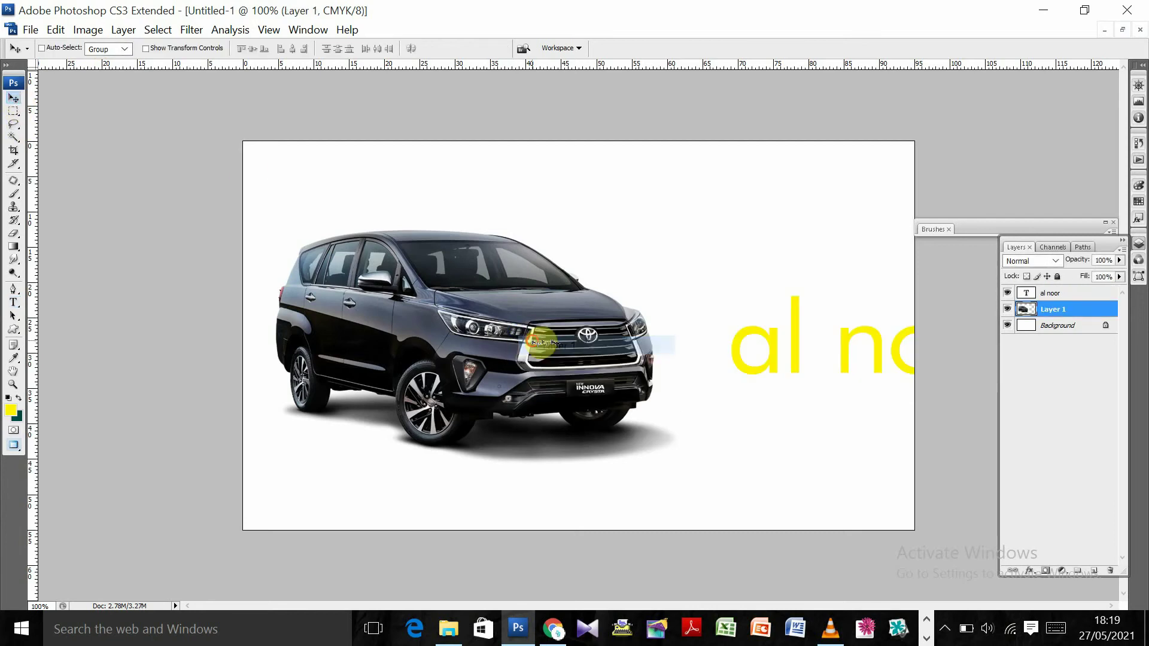
{"action": "left_click_drag", "start_coordinate": [531, 338], "coordinate": [482, 359]}
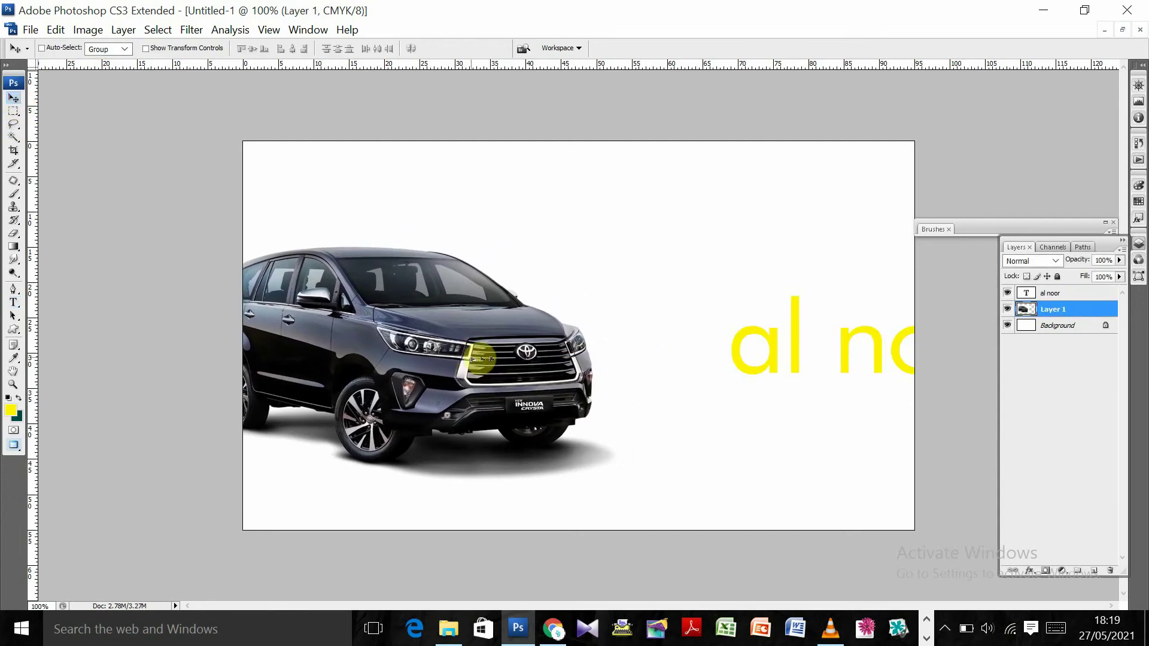
{"action": "left_click_drag", "start_coordinate": [771, 340], "coordinate": [682, 347]}
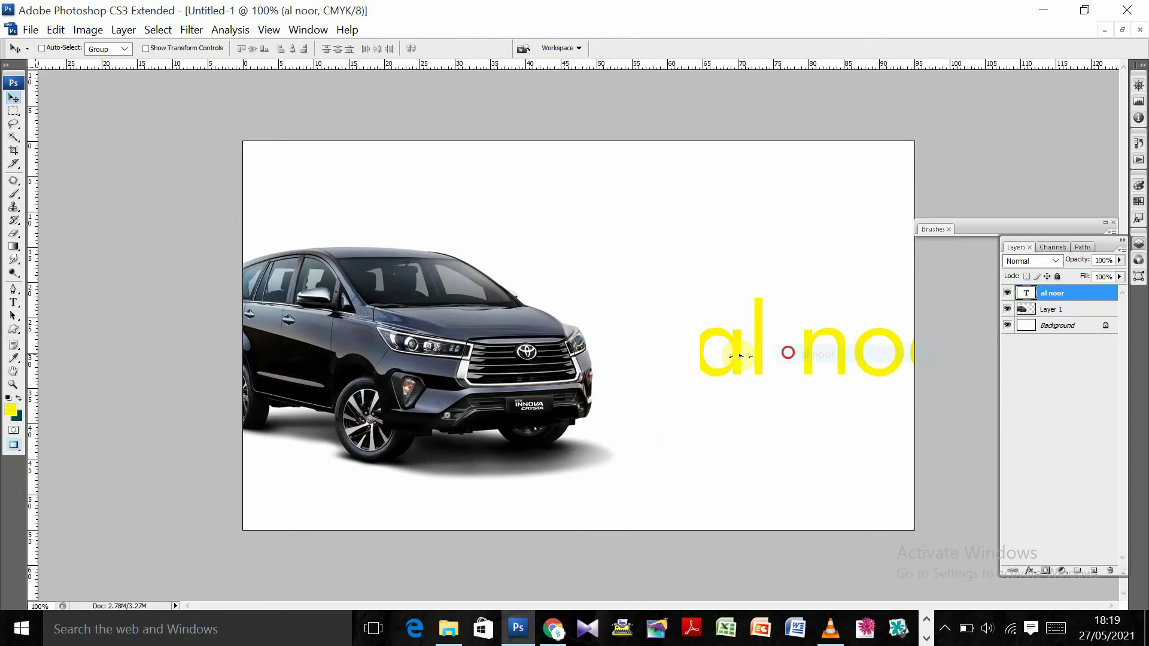
{"action": "key", "text": "t"}
{"action": "left_click", "coordinate": [764, 358]}
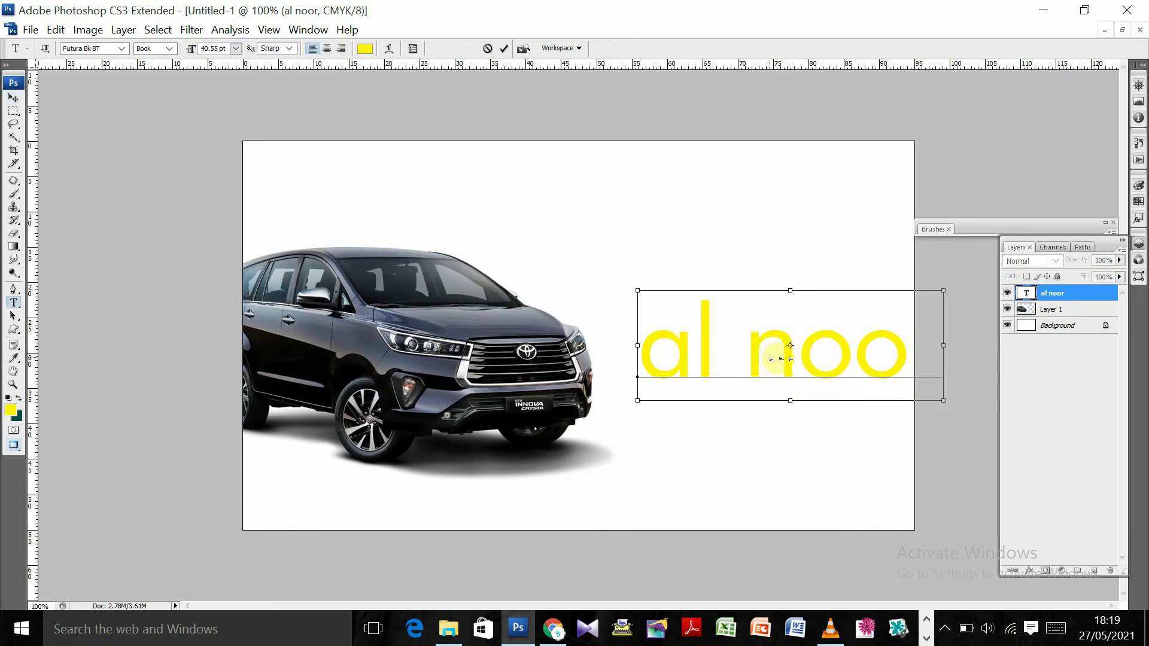
{"action": "key", "text": "ctrl+a"}
{"action": "key", "text": "ctrl+shift+comma"}
{"action": "key", "text": "ctrl+shift+comma"}
{"action": "key", "text": "ctrl+shift+comma"}
{"action": "key", "text": "ctrl+shift+comma"}
{"action": "key", "text": "ctrl+shift+comma"}
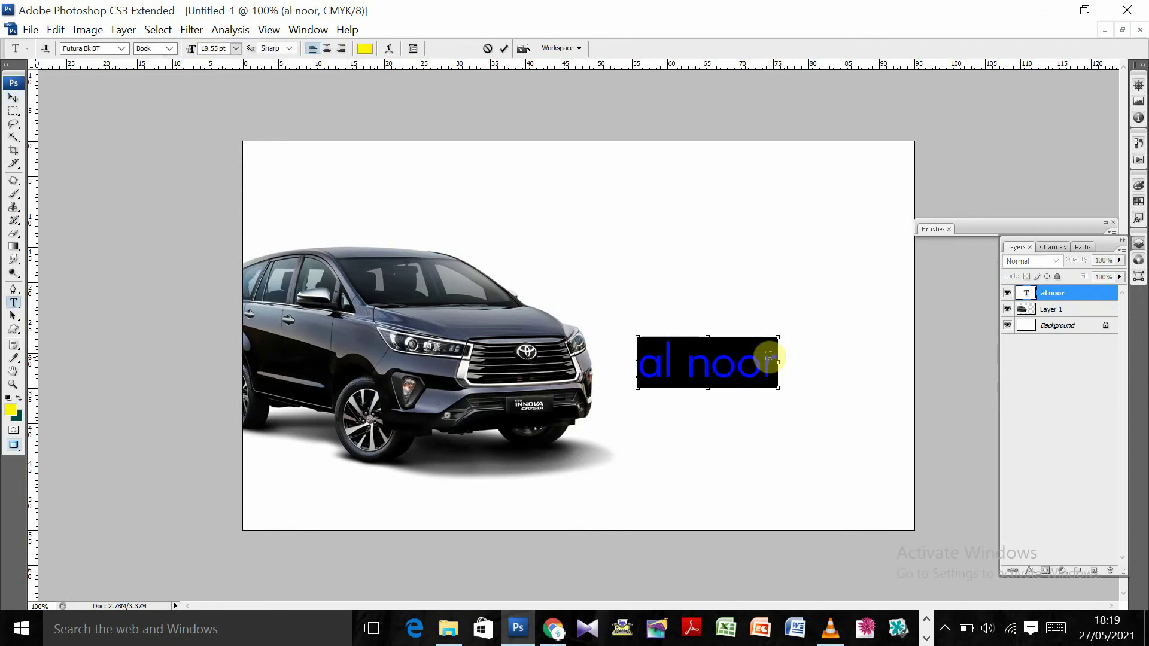
Change 'al noor' to the Geometr 706 Black font and move it further right
{"action": "left_click", "coordinate": [98, 48]}
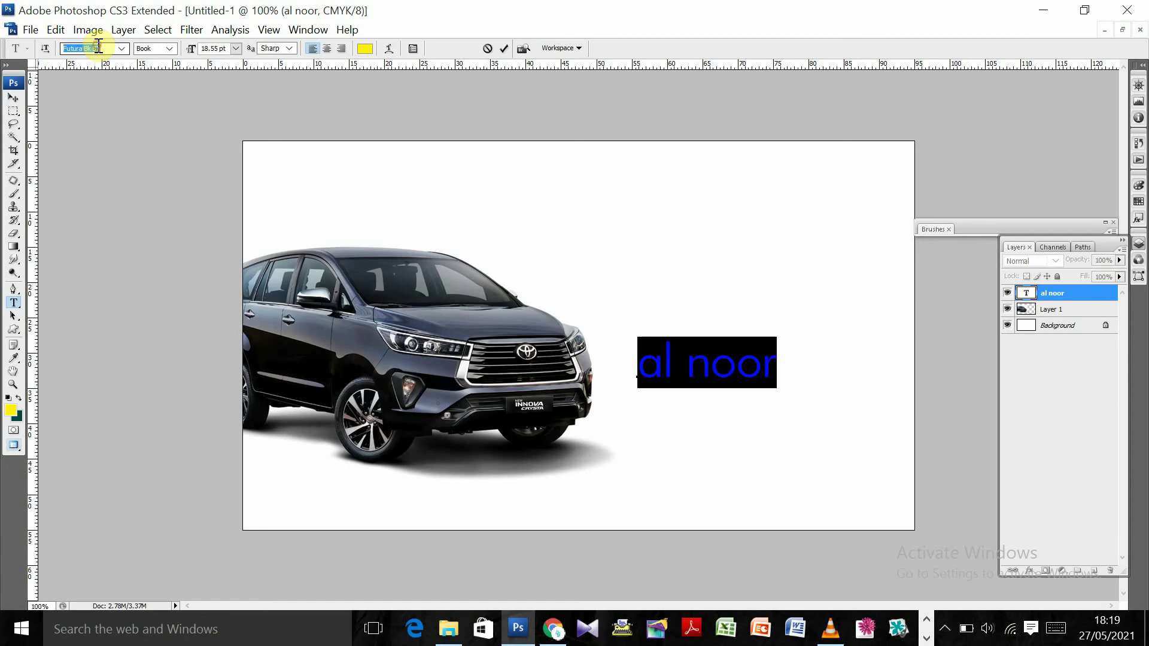
{"action": "key", "text": "Down"}
{"action": "key", "text": "Down"}
{"action": "key", "text": "Down"}
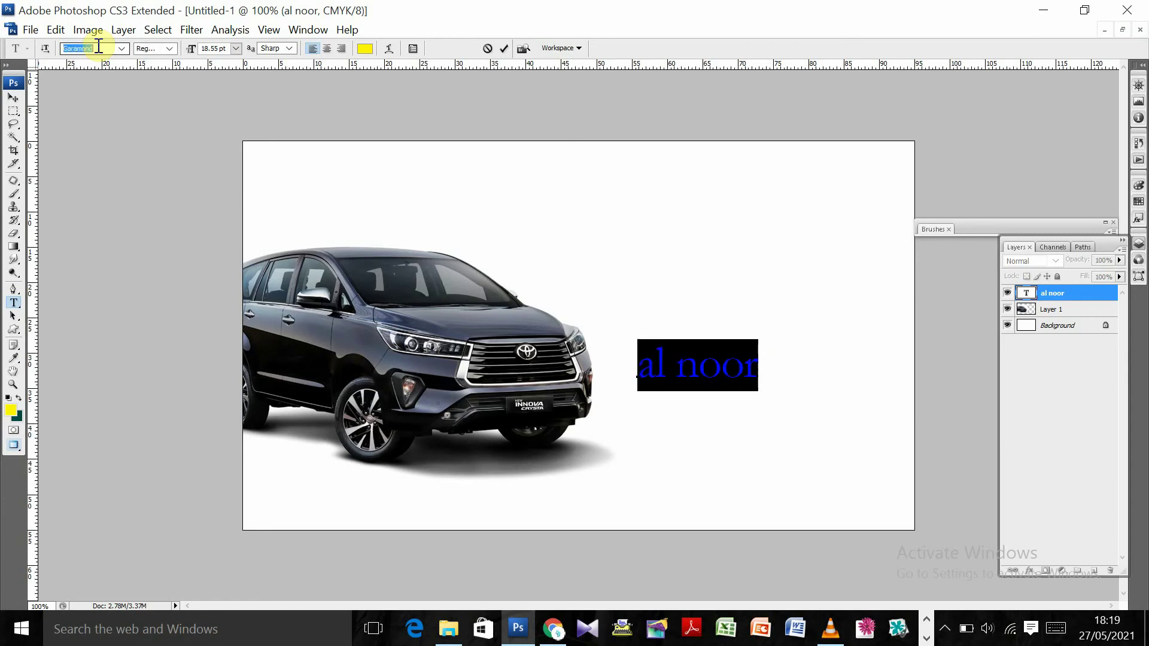
{"action": "key", "text": "Down"}
{"action": "key", "text": "Down"}
{"action": "key", "text": "Down"}
{"action": "key", "text": "Down"}
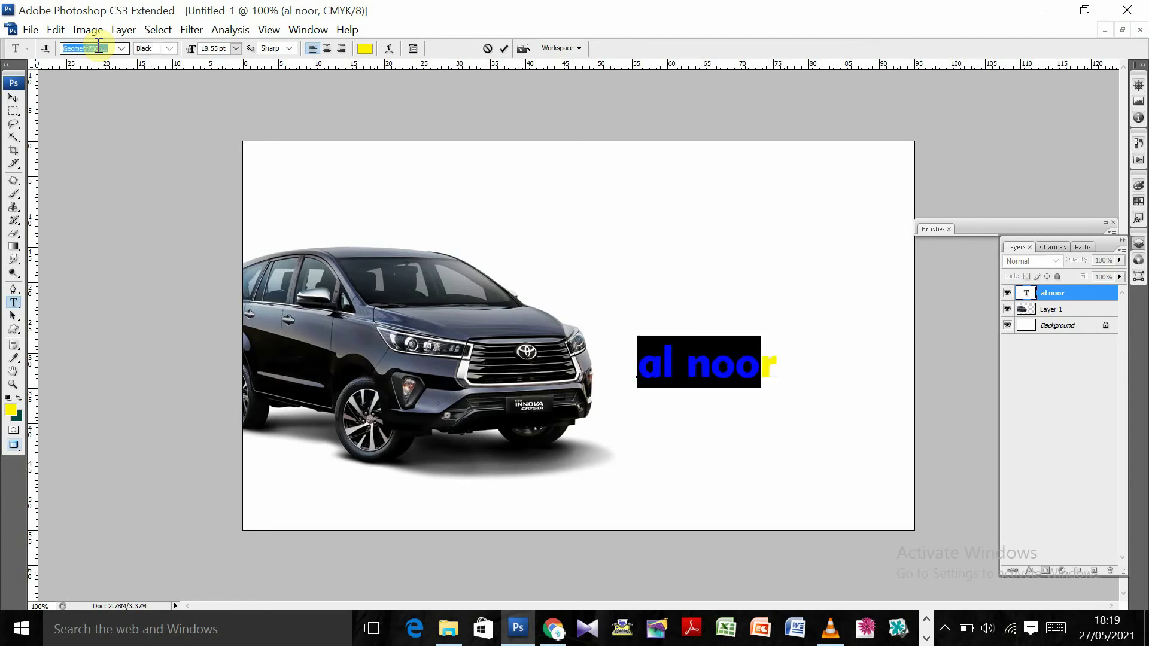
{"action": "key", "text": "Down"}
{"action": "key", "text": "Down"}
{"action": "key", "text": "Up"}
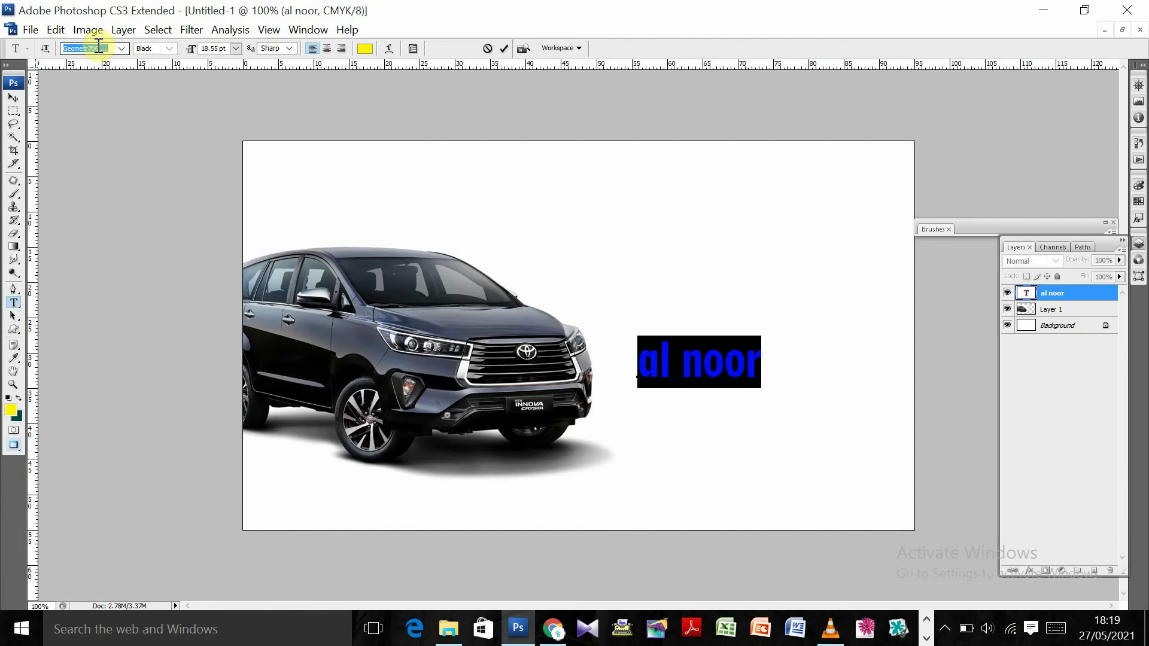
{"action": "key", "text": "Return"}
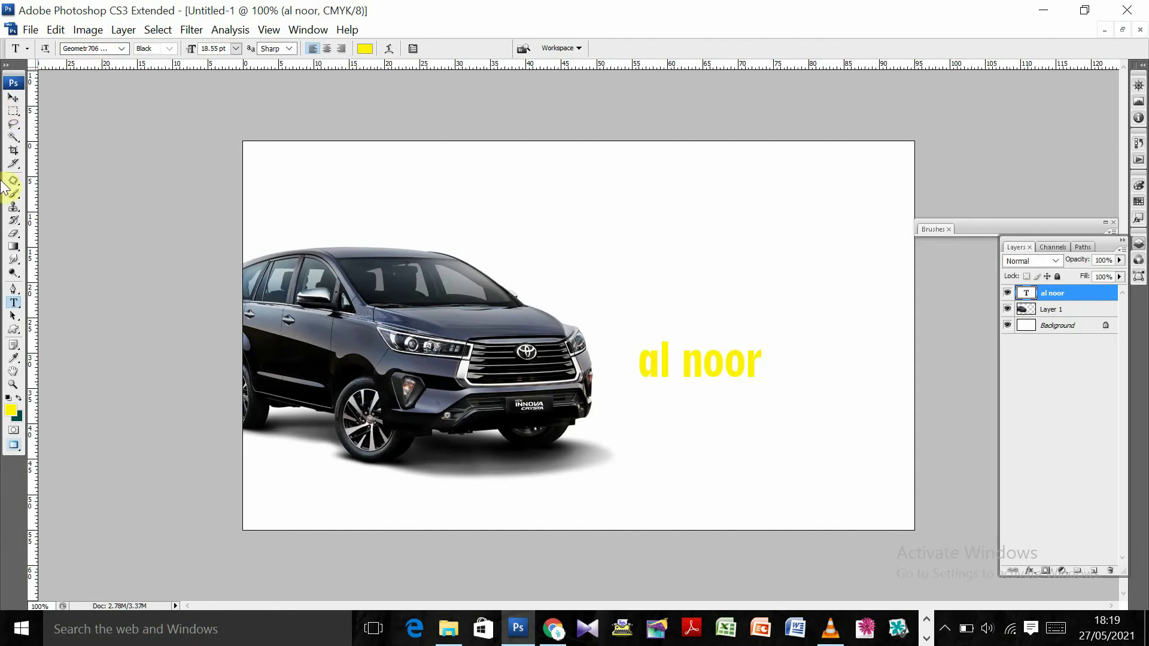
{"action": "left_click", "coordinate": [13, 97]}
{"action": "left_click_drag", "start_coordinate": [715, 378], "coordinate": [785, 381]}
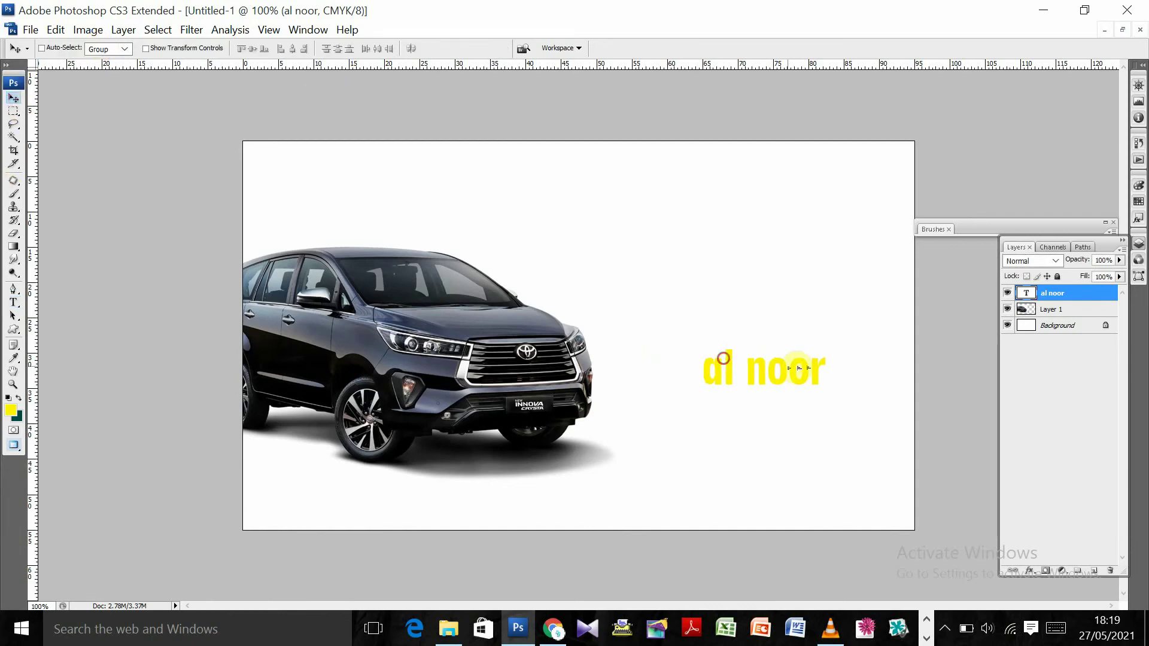
Enlarge 'al noor' to 34.55 pt and shift it left to fit on the card
{"action": "key", "text": "t"}
{"action": "left_click", "coordinate": [772, 377]}
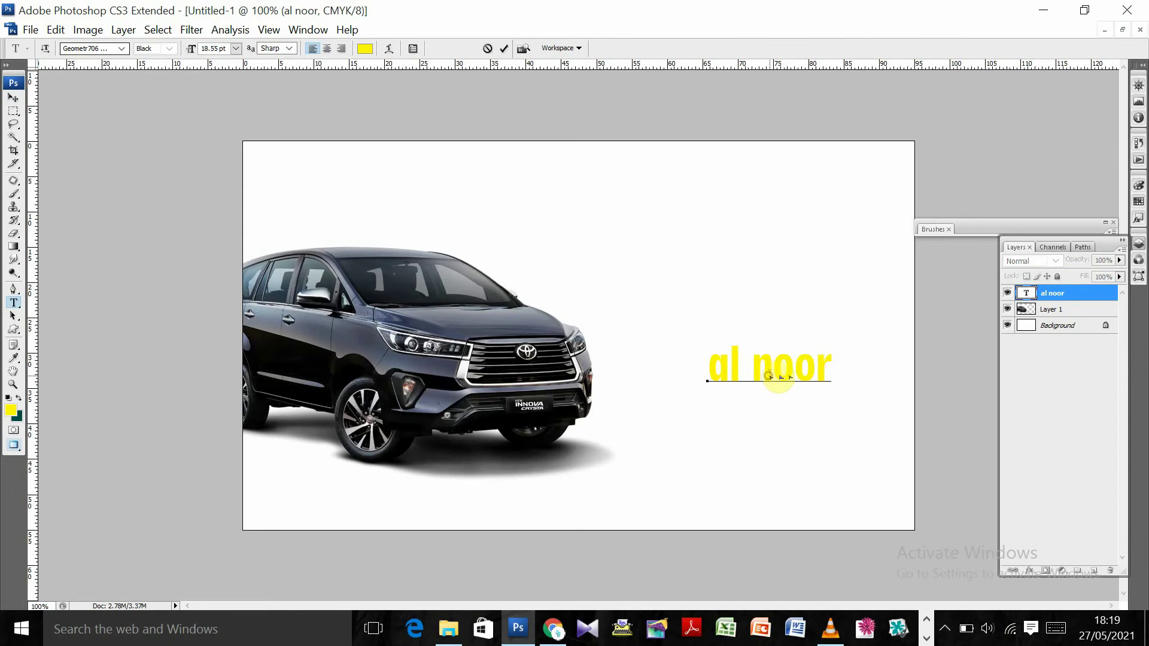
{"action": "key", "text": "ctrl+a"}
{"action": "key", "text": "ctrl+shift+period"}
{"action": "key", "text": "ctrl+shift+period"}
{"action": "key", "text": "ctrl+shift+period"}
{"action": "key", "text": "ctrl+shift+period"}
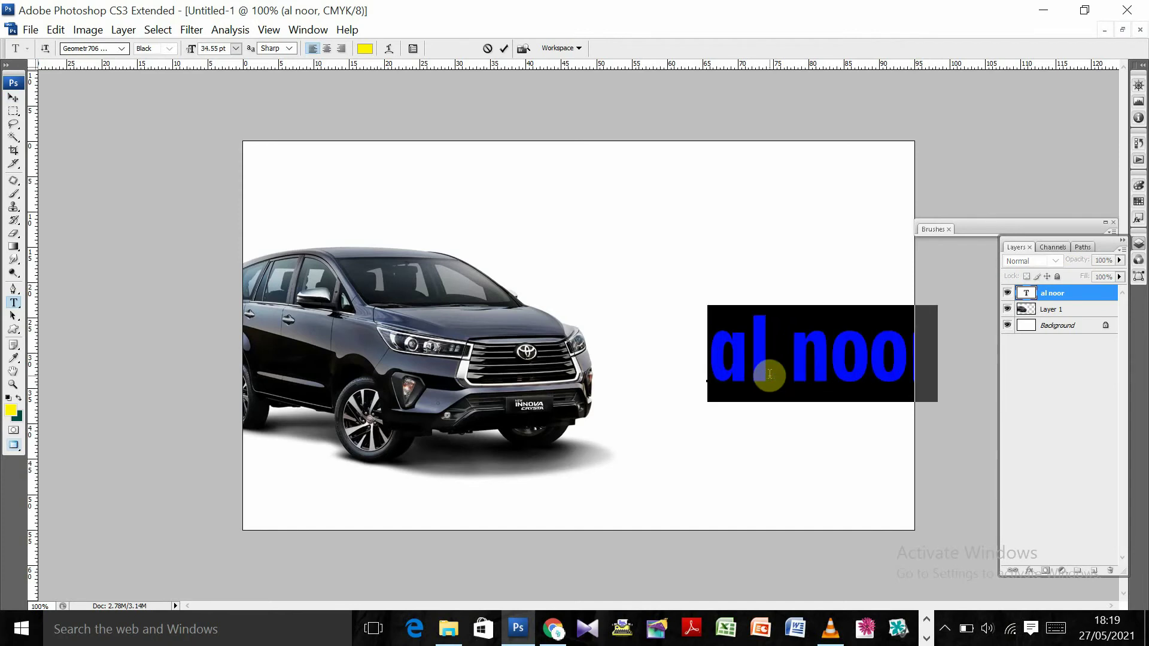
{"action": "key", "text": "ctrl+Return"}
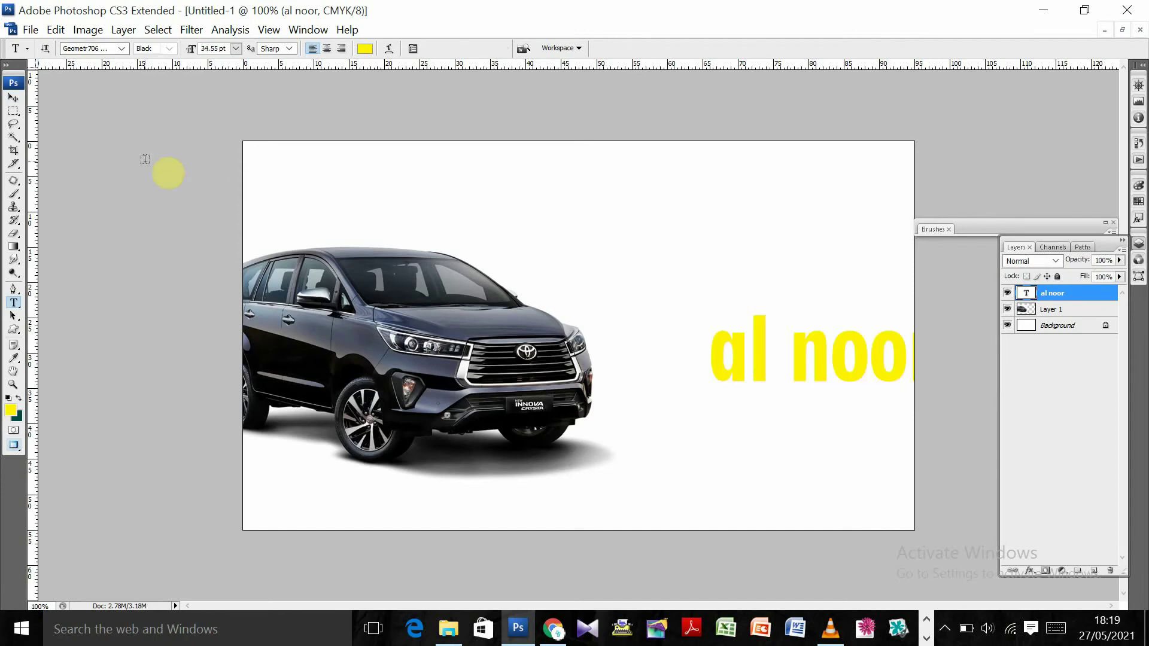
{"action": "left_click", "coordinate": [13, 96]}
{"action": "left_click_drag", "start_coordinate": [795, 321], "coordinate": [732, 325]}
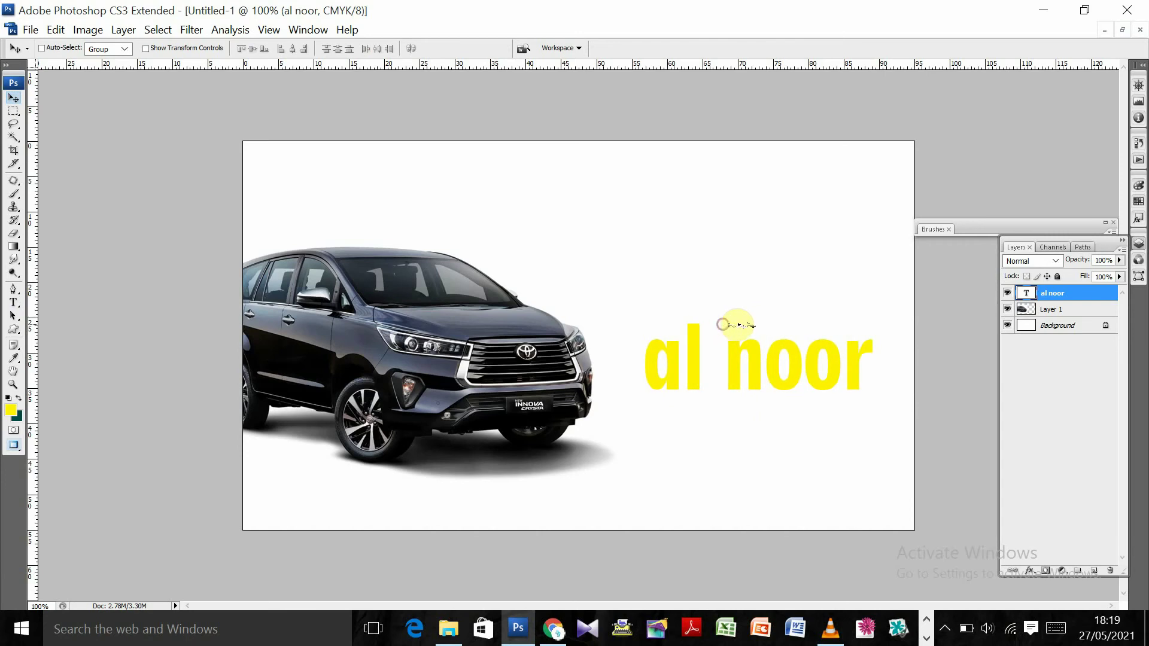
Fill 'al noor' with black sampled from the car and pick a very dark blue-grey background colour
{"action": "left_click", "coordinate": [13, 358]}
{"action": "left_click", "coordinate": [313, 358]}
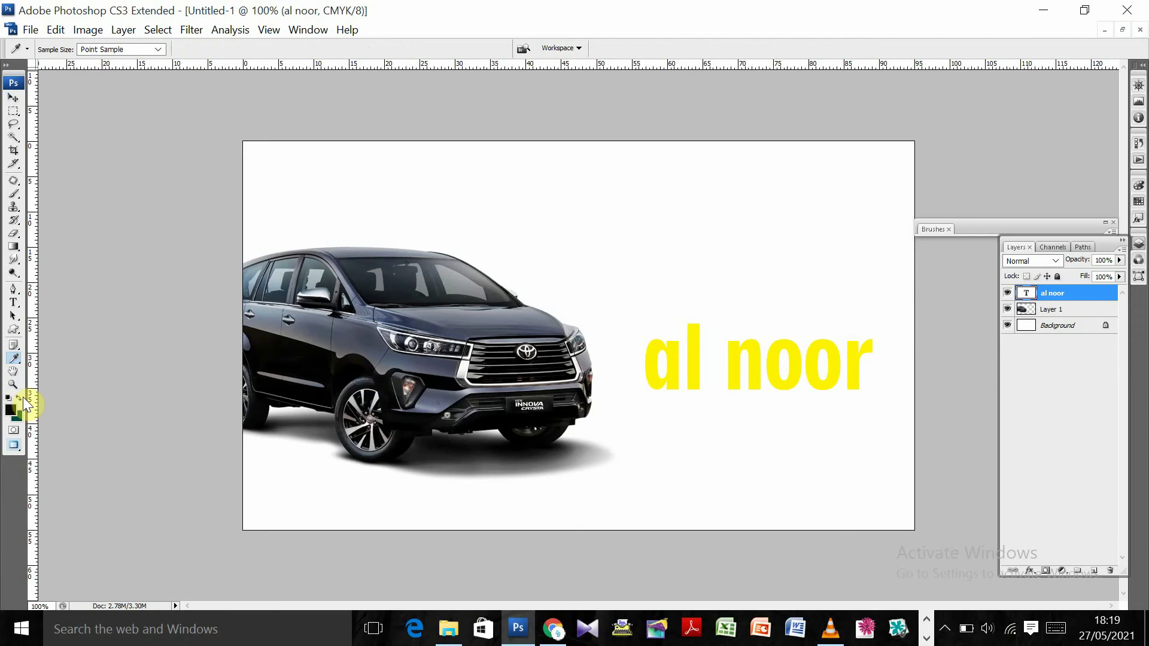
{"action": "key", "text": "ctrl+BackSpace"}
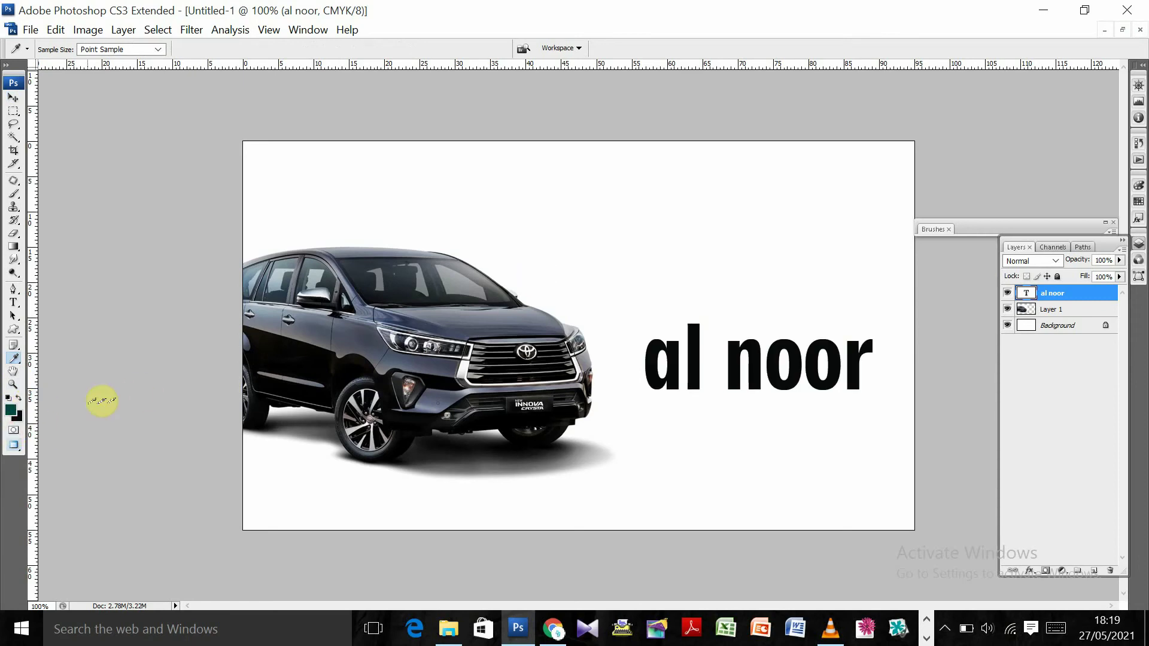
{"action": "left_click", "coordinate": [18, 416]}
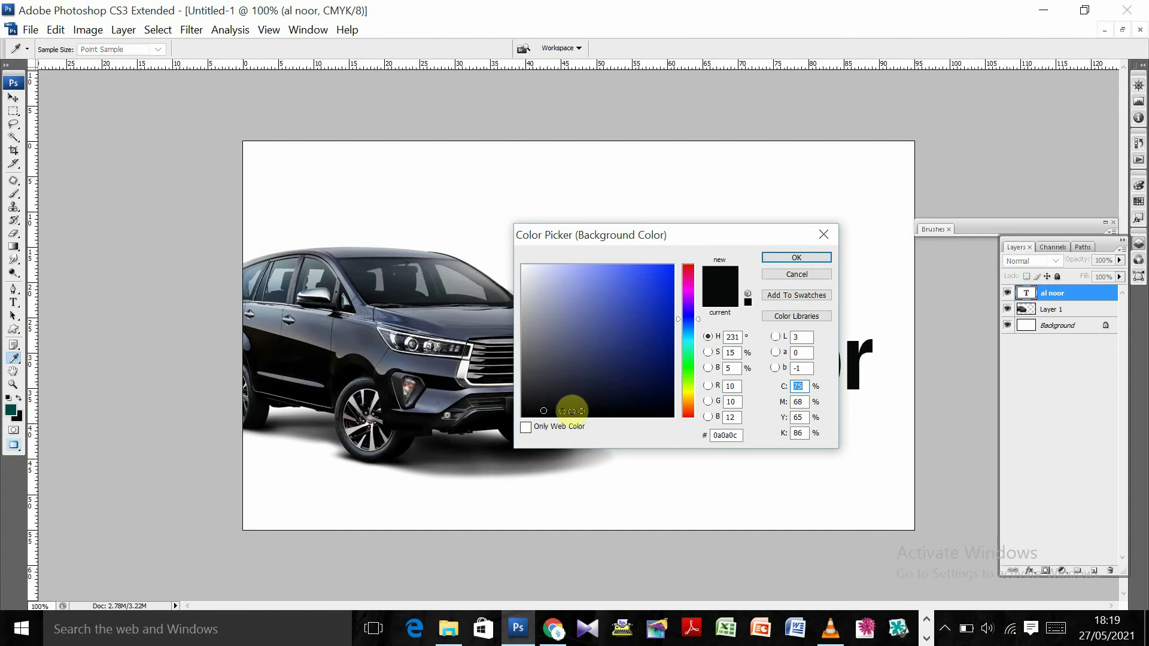
{"action": "left_click_drag", "start_coordinate": [569, 405], "coordinate": [551, 390]}
Confirm the dark colour, enlarge 'al noor' to 36.55 pt, and nudge it slightly left
{"action": "left_click", "coordinate": [819, 257]}
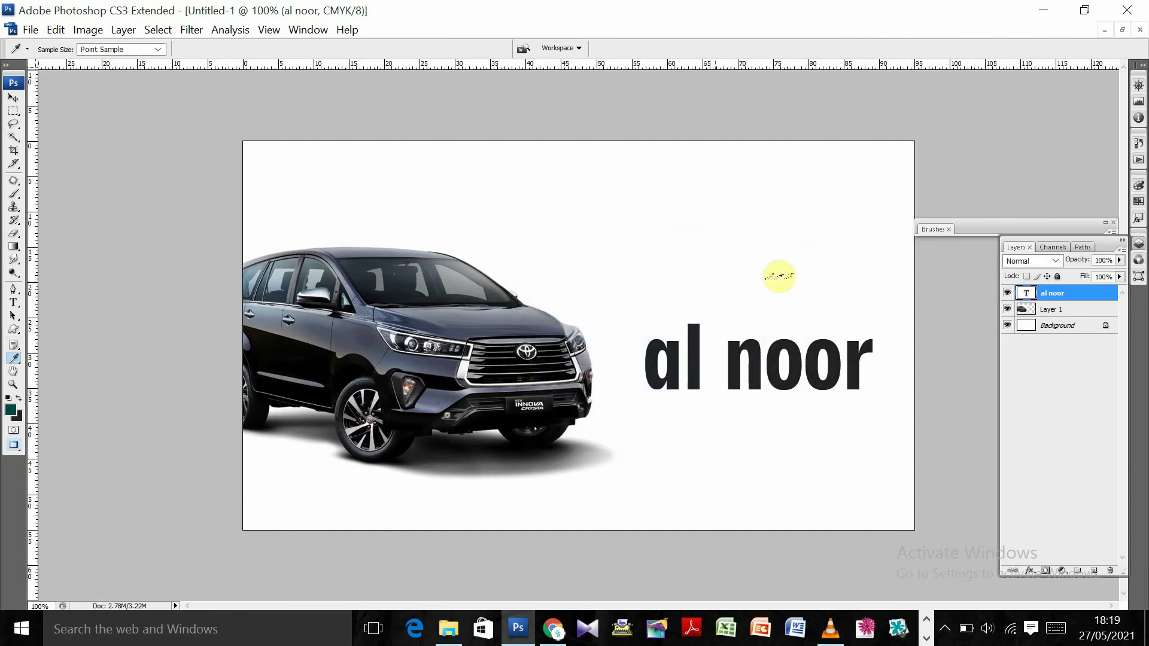
{"action": "key", "text": "t"}
{"action": "left_click", "coordinate": [784, 365]}
{"action": "key", "text": "ctrl+a"}
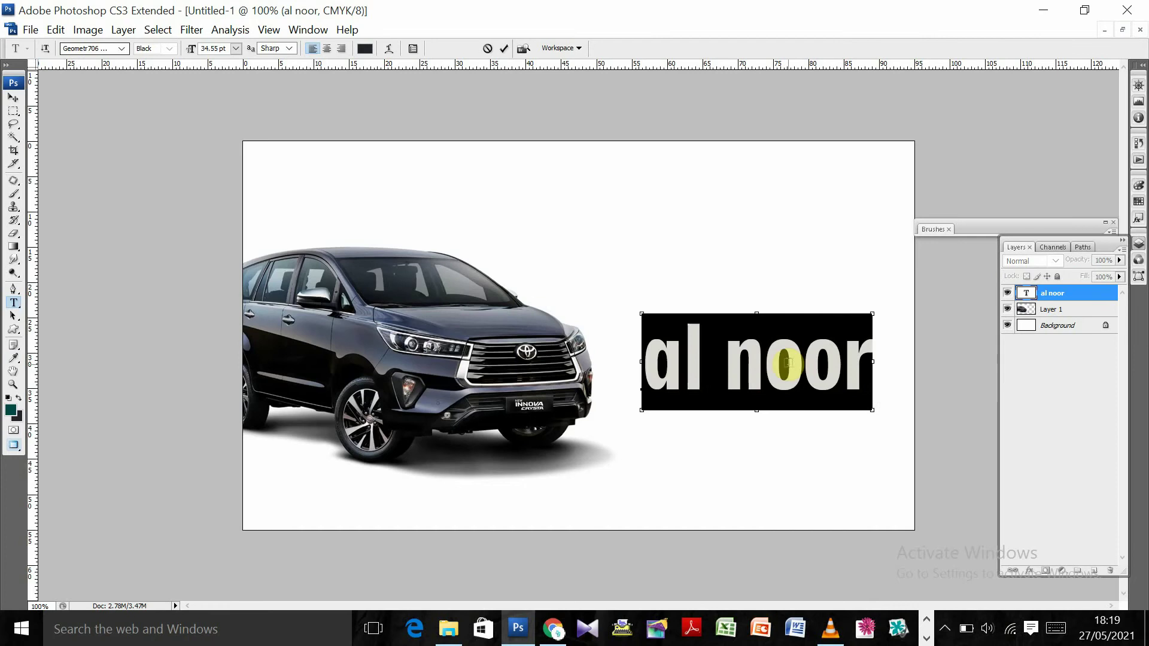
{"action": "key", "text": "ctrl+shift+period"}
{"action": "key", "text": "ctrl+Return"}
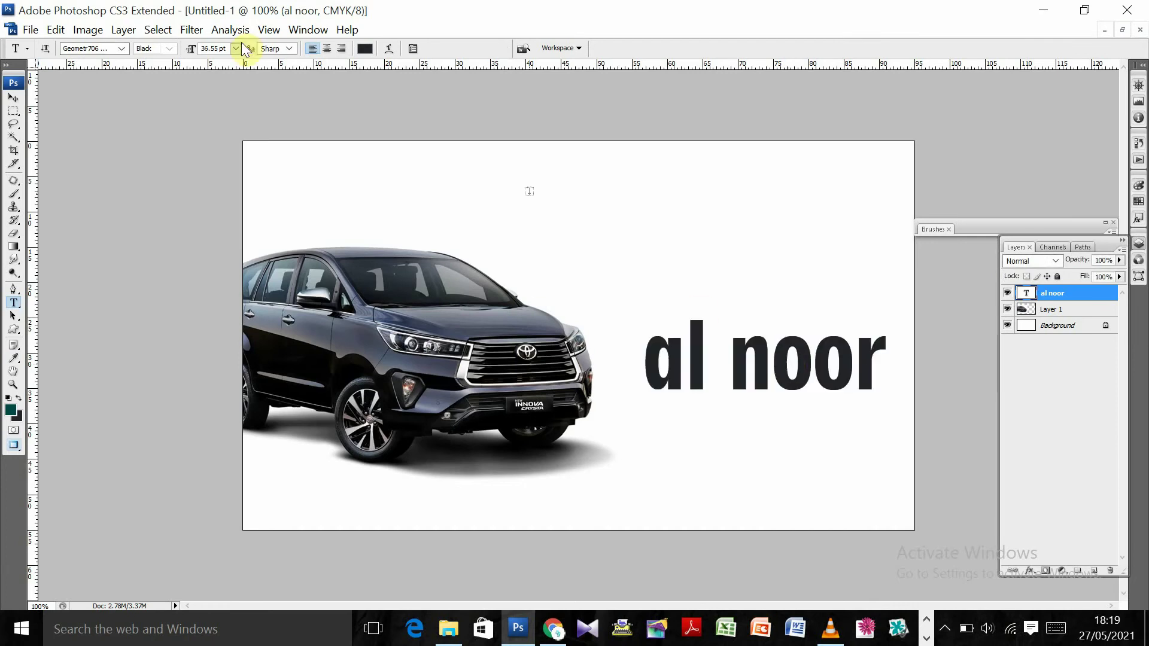
{"action": "left_click", "coordinate": [15, 101]}
{"action": "left_click_drag", "start_coordinate": [848, 317], "coordinate": [841, 320]}
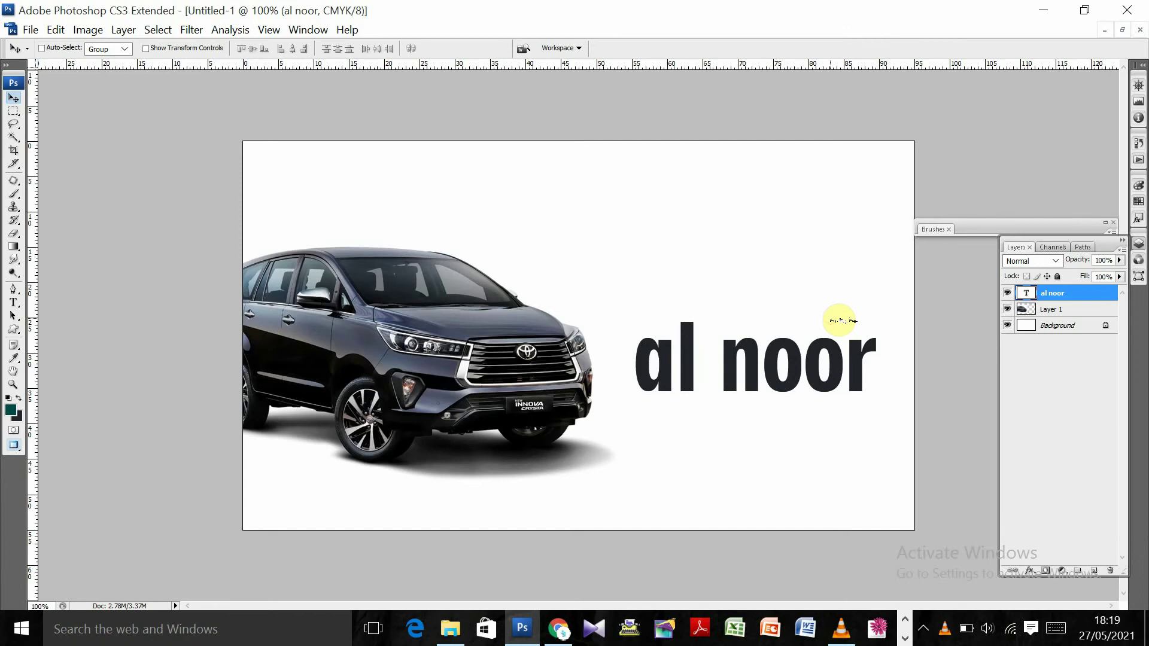
Add 'CHAVAKKAD' in small capital letters with widened letter spacing
{"action": "key", "text": "t"}
{"action": "left_click", "coordinate": [730, 258]}
{"action": "type", "text": "c"}
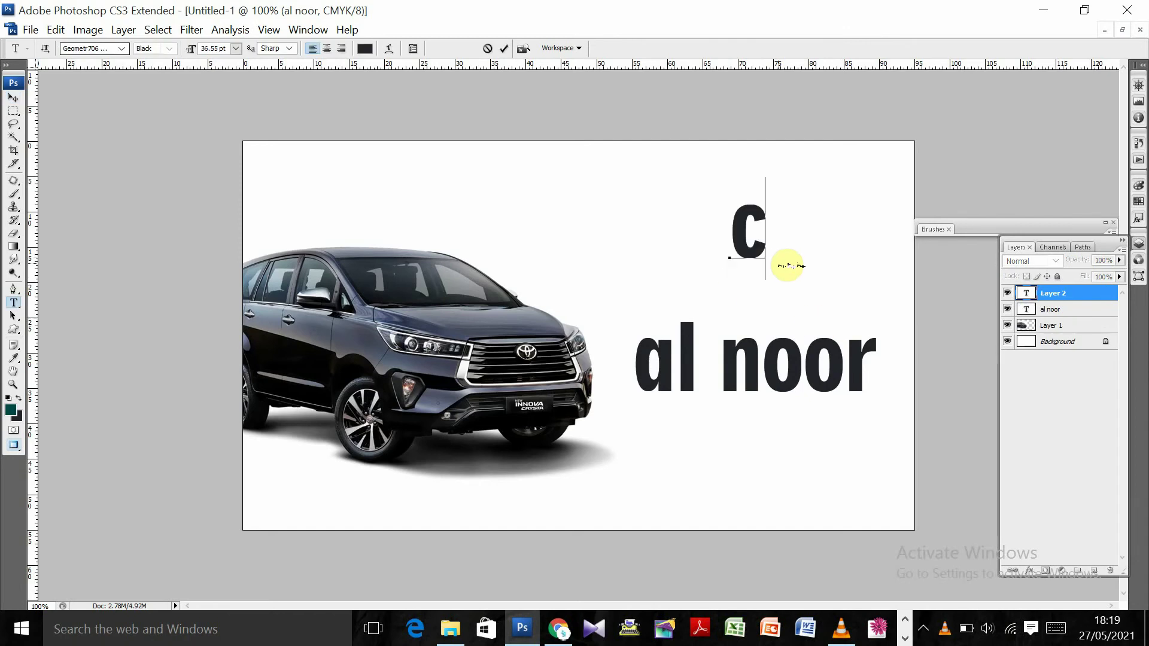
{"action": "type", "text": "havo"}
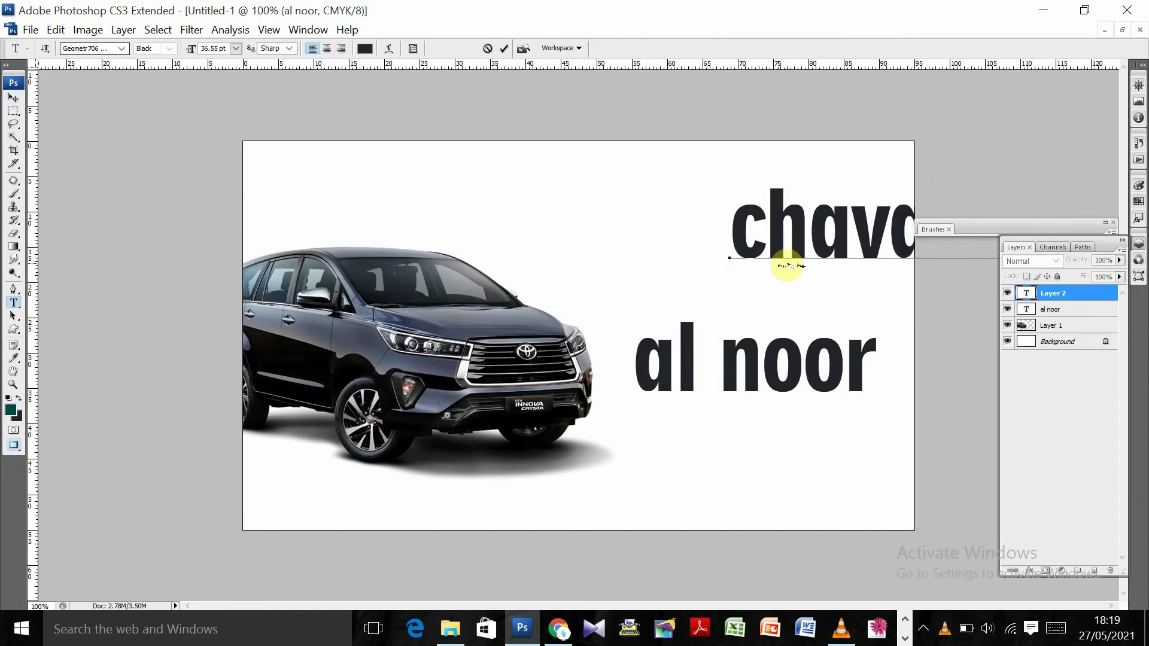
{"action": "key", "text": "ctrl+a"}
{"action": "key", "text": "ctrl+alt+shift+comma"}
{"action": "key", "text": "ctrl+alt+shift+comma"}
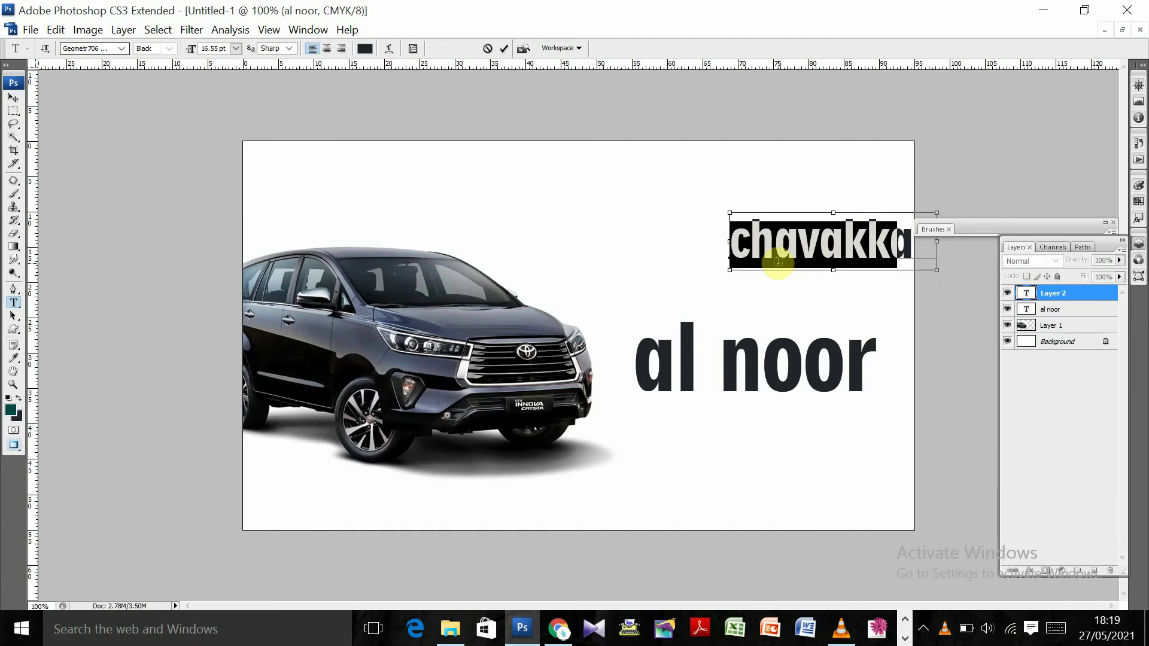
{"action": "key", "text": "ctrl+shift+comma"}
{"action": "key", "text": "ctrl+shift+comma"}
{"action": "key", "text": "ctrl+shift+comma"}
{"action": "key", "text": "ctrl+shift+k"}
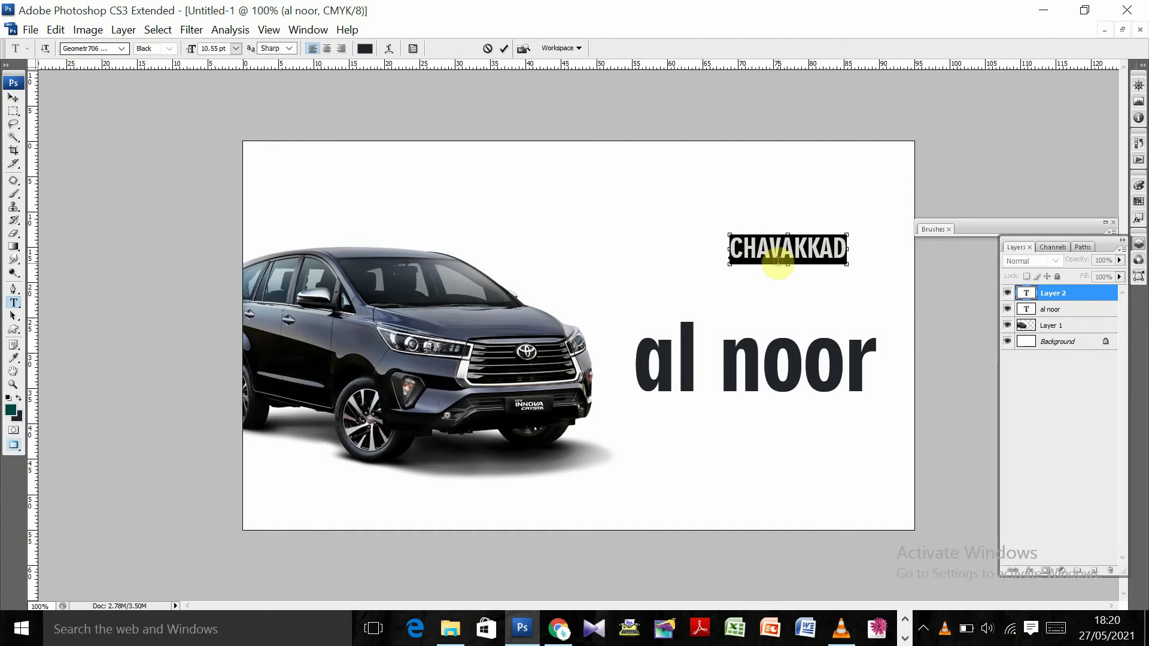
{"action": "key", "text": "ctrl+shift+comma"}
{"action": "key", "text": "ctrl+shift+comma"}
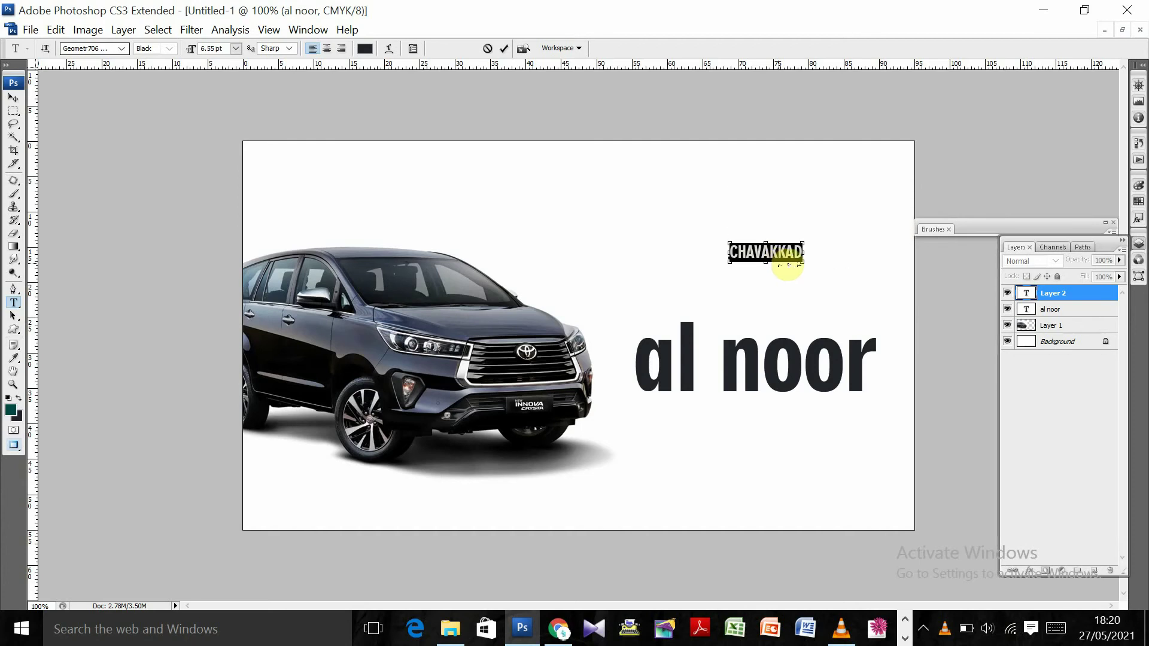
{"action": "key", "text": "alt+Right"}
{"action": "key", "text": "alt+Right"}
{"action": "key", "text": "alt+Right"}
{"action": "key", "text": "alt+Right"}
{"action": "key", "text": "alt+Right"}
{"action": "key", "text": "alt+Right"}
{"action": "key", "text": "ctrl+Return"}
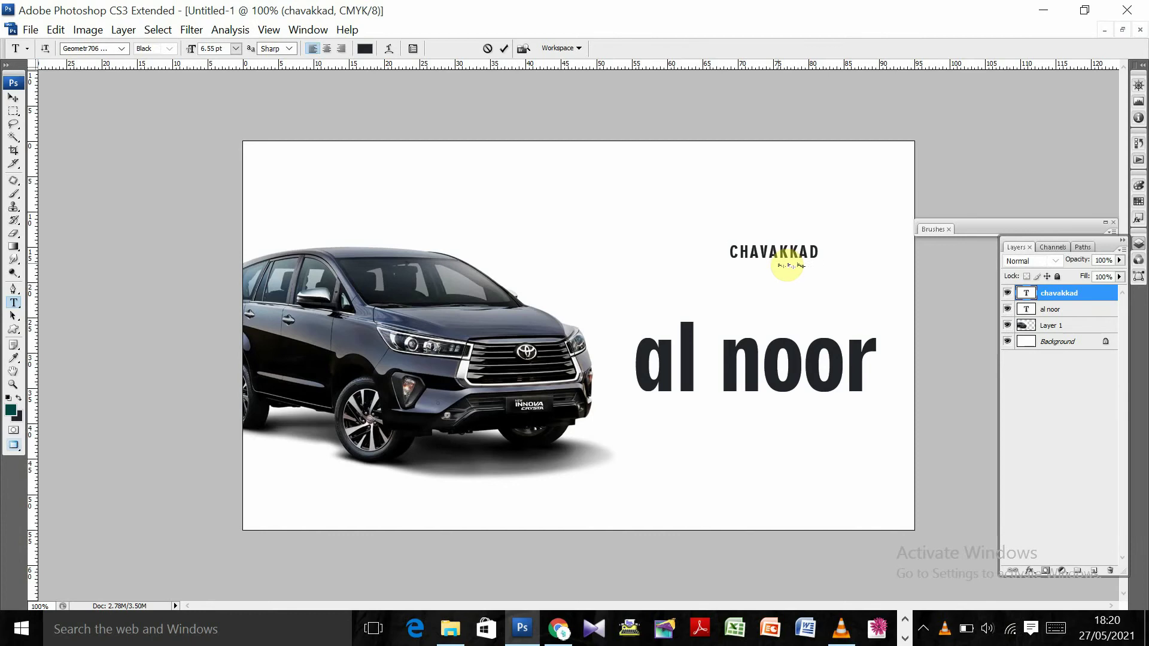
Place CHAVAKKAD right-aligned beneath 'al noor' and scale it to about 138.5%
{"action": "left_click", "coordinate": [13, 97]}
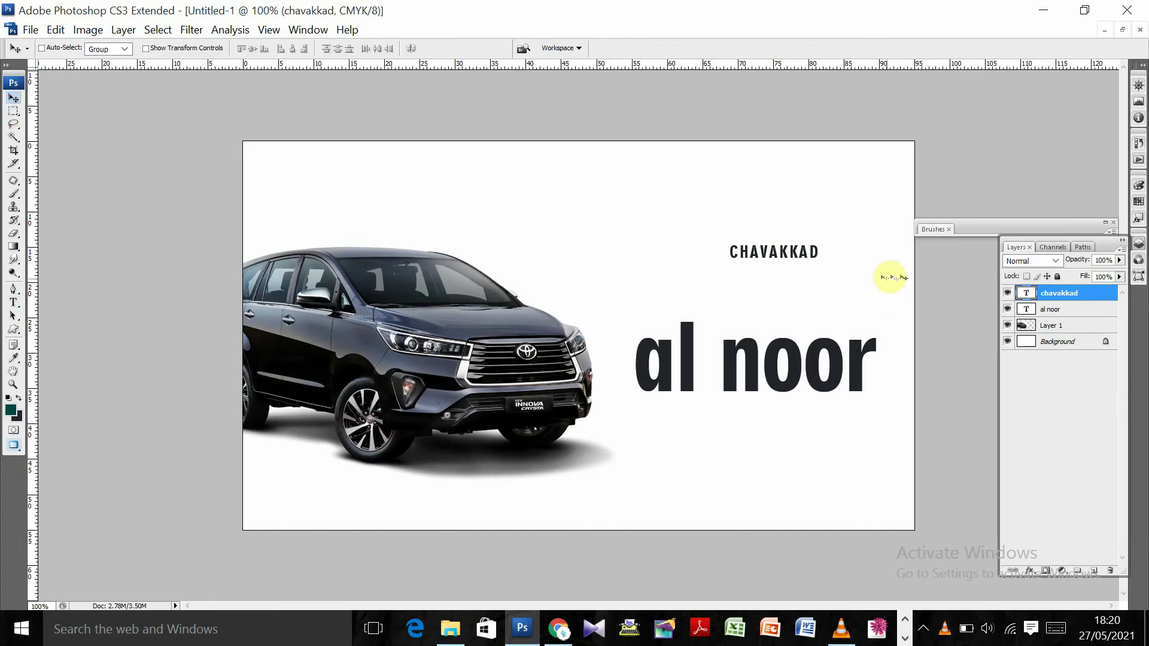
{"action": "mouse_move", "coordinate": [859, 283]}
{"action": "left_mouse_down"}
{"action": "mouse_move", "coordinate": [917, 450]}
{"action": "mouse_move", "coordinate": [905, 435]}
{"action": "left_mouse_up"}
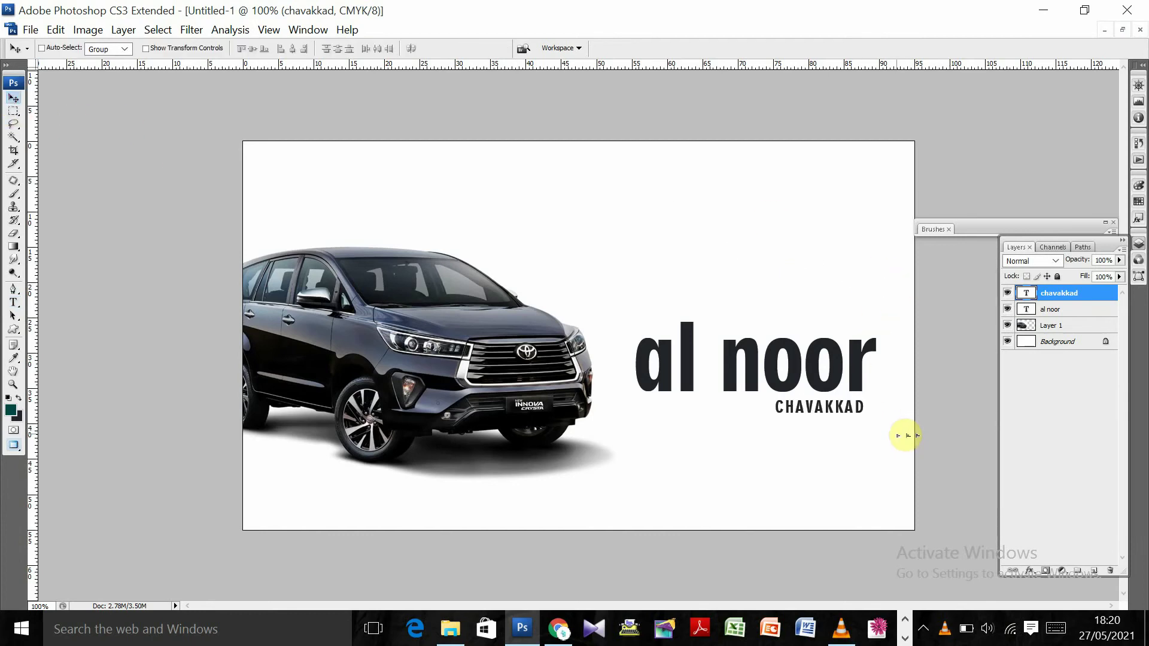
{"action": "key", "text": "ctrl+t"}
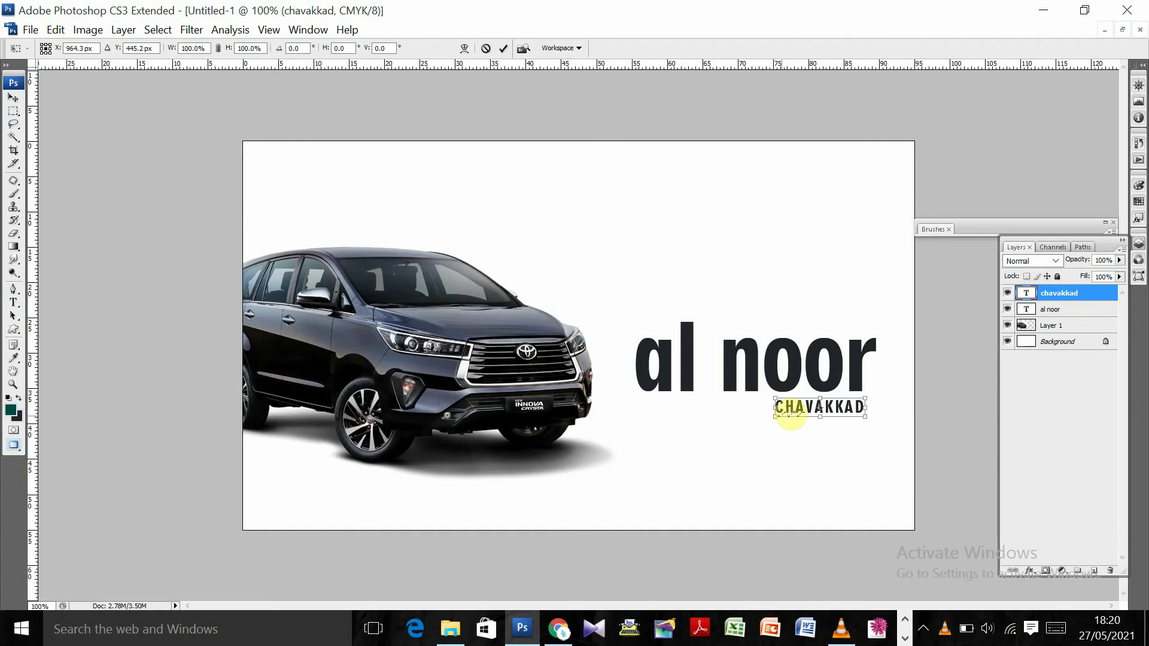
{"action": "mouse_move", "coordinate": [778, 413]}
{"action": "left_mouse_down"}
{"action": "mouse_move", "coordinate": [743, 426]}
{"action": "mouse_move", "coordinate": [762, 441]}
{"action": "left_mouse_up"}
{"action": "key", "text": "Return"}
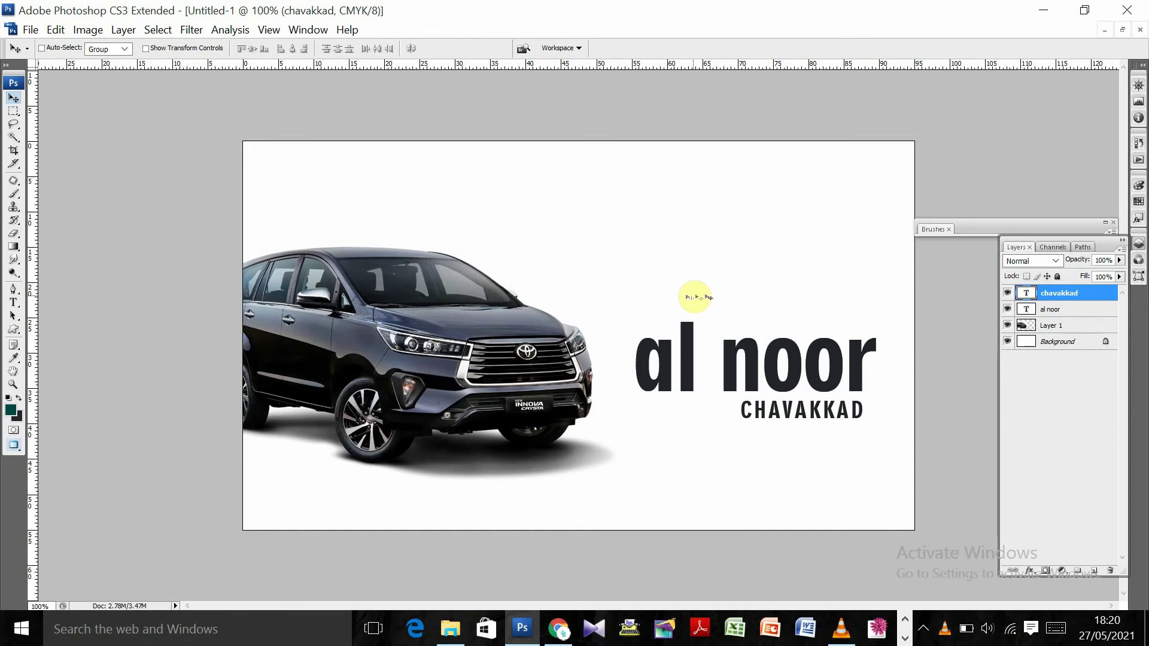
Add the contact name text in the GeoSlab703 Medium slab-serif font
{"action": "key", "text": "t"}
{"action": "left_click", "coordinate": [650, 249]}
{"action": "type", "text": "MUSHAIB"}
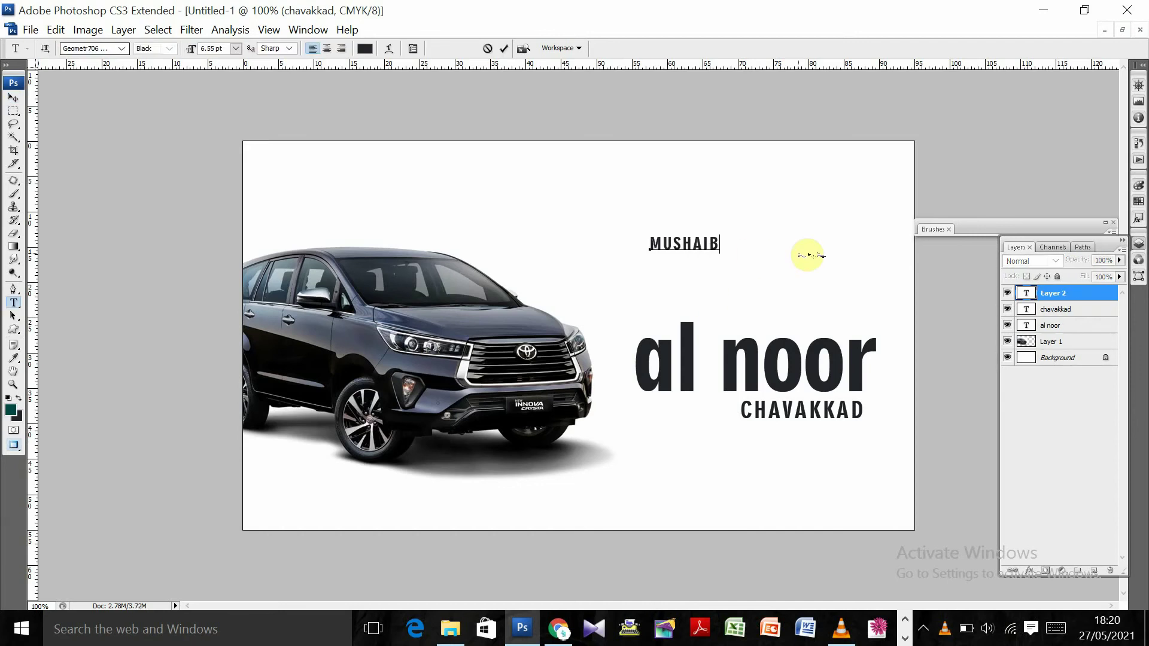
{"action": "key", "text": "ctrl+a"}
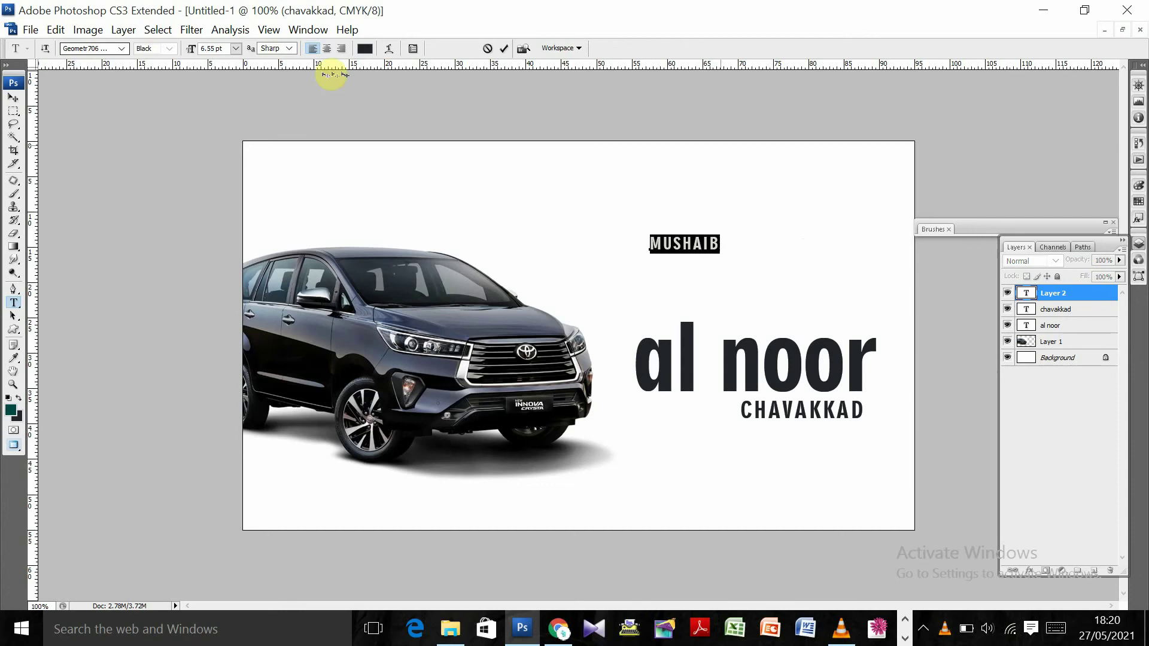
{"action": "left_click", "coordinate": [98, 50]}
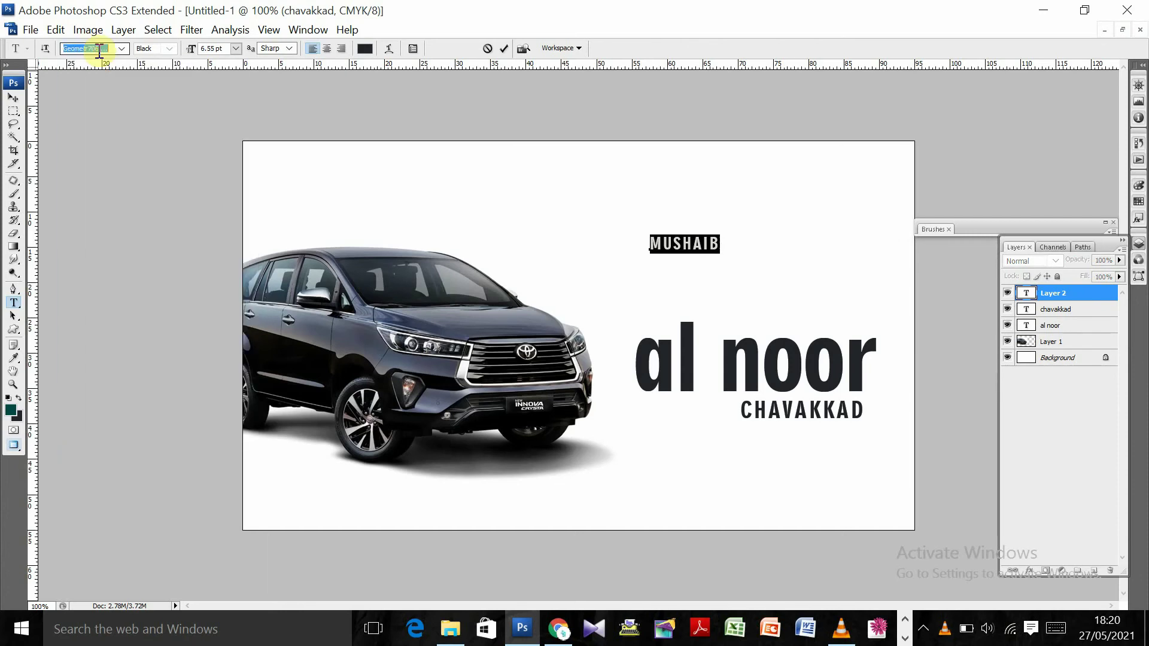
{"action": "key", "text": "Up"}
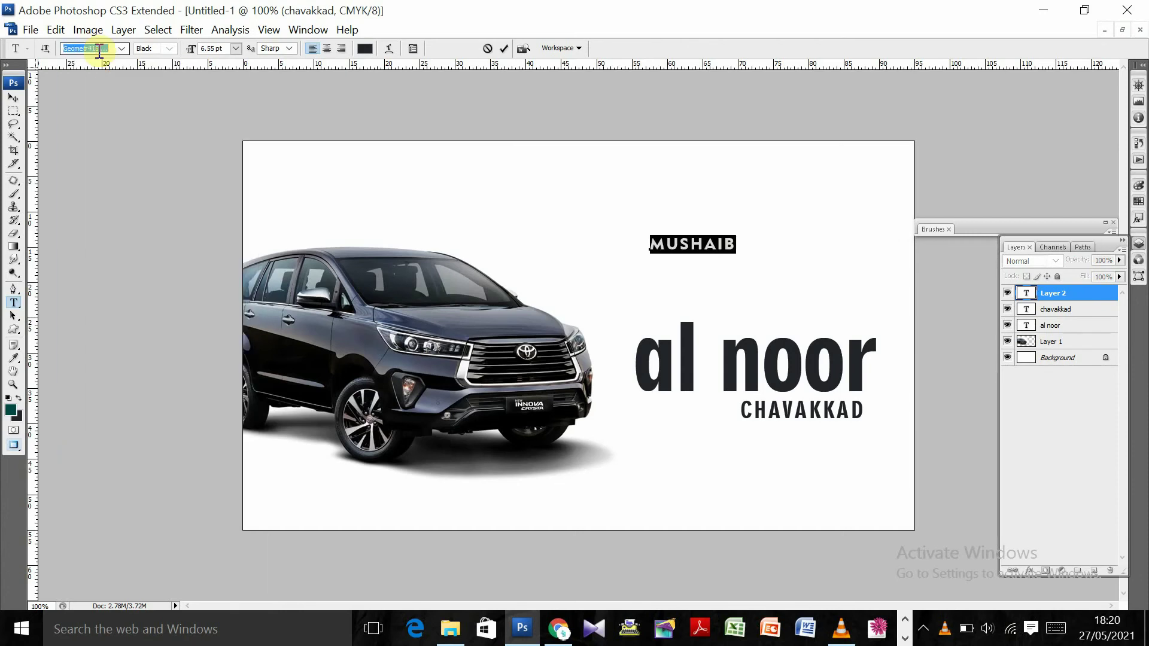
{"action": "key", "text": "Up"}
{"action": "key", "text": "Up"}
{"action": "key", "text": "Up"}
{"action": "key", "text": "Up"}
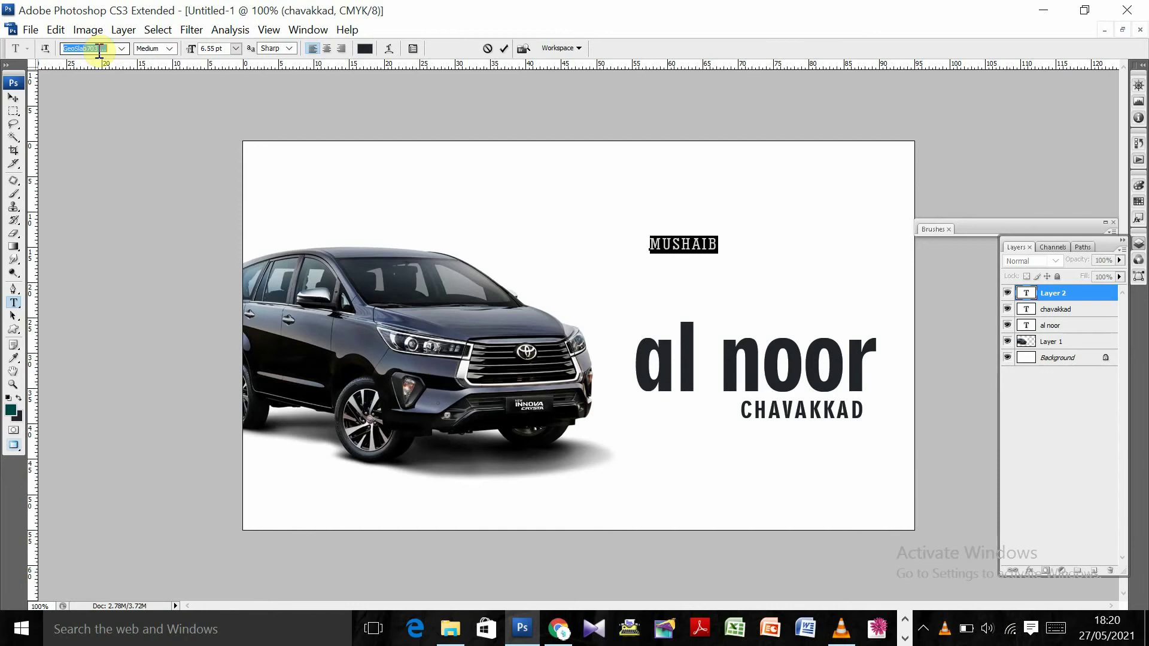
{"action": "key", "text": "Up"}
{"action": "key", "text": "Down"}
{"action": "key", "text": "Return"}
Resize the contact name to 9 pt and move it to the card's top-right corner
{"action": "left_click", "coordinate": [683, 246]}
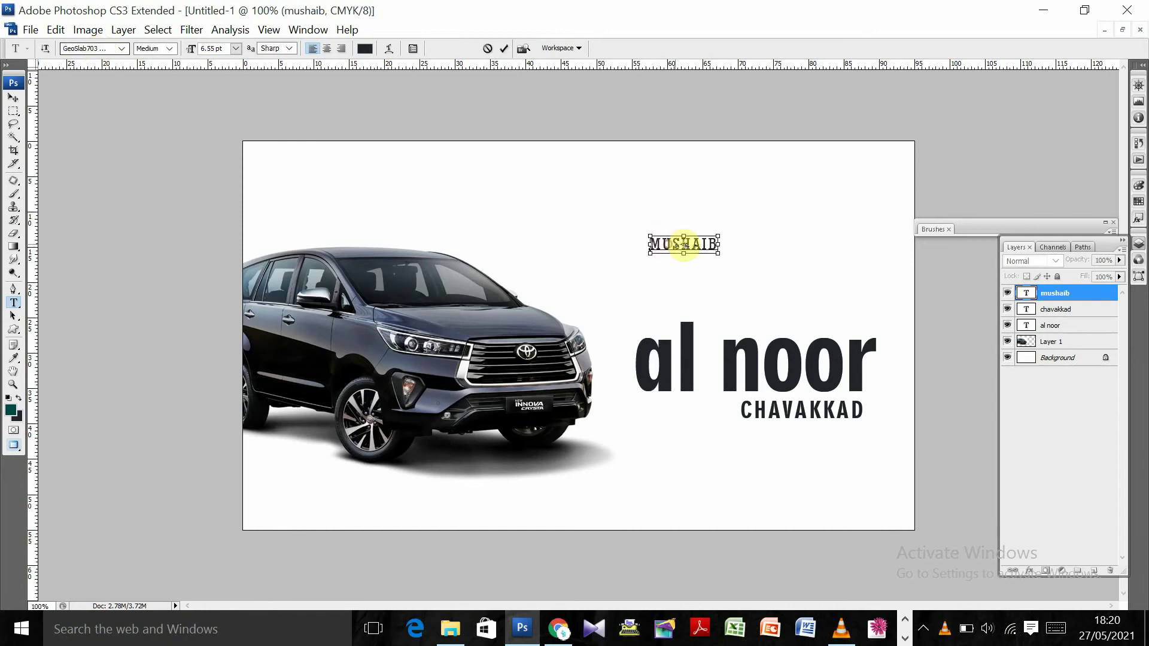
{"action": "double_click", "coordinate": [683, 245]}
{"action": "left_click", "coordinate": [223, 48]}
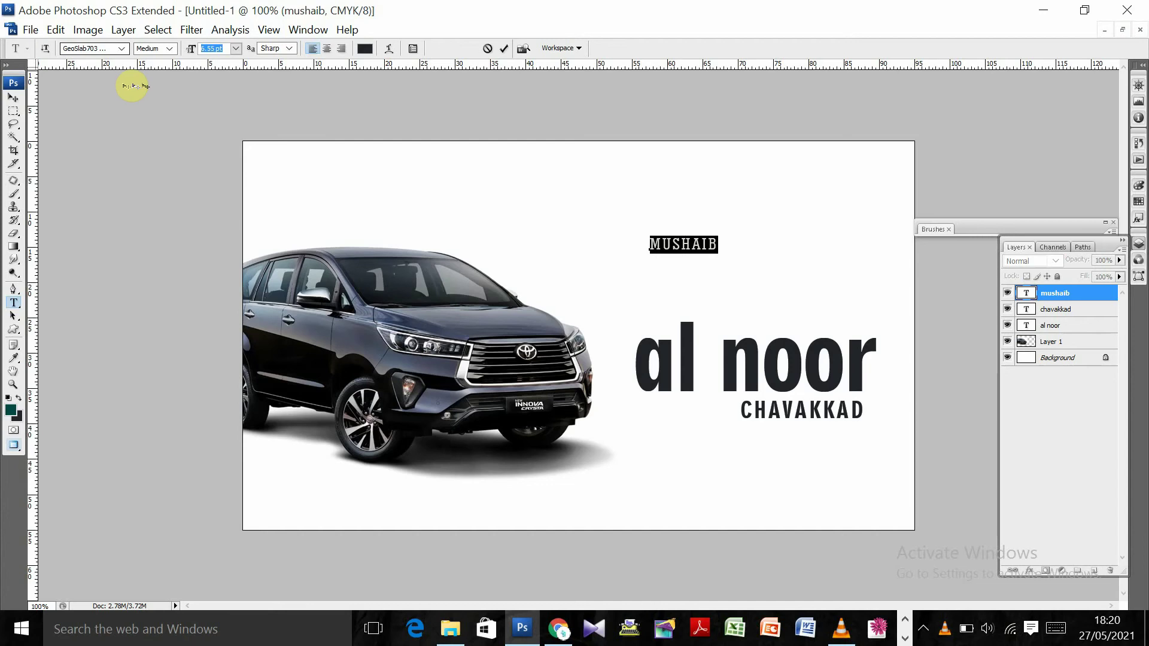
{"action": "type", "text": "9"}
{"action": "key", "text": "Return"}
{"action": "key", "text": "ctrl+Return"}
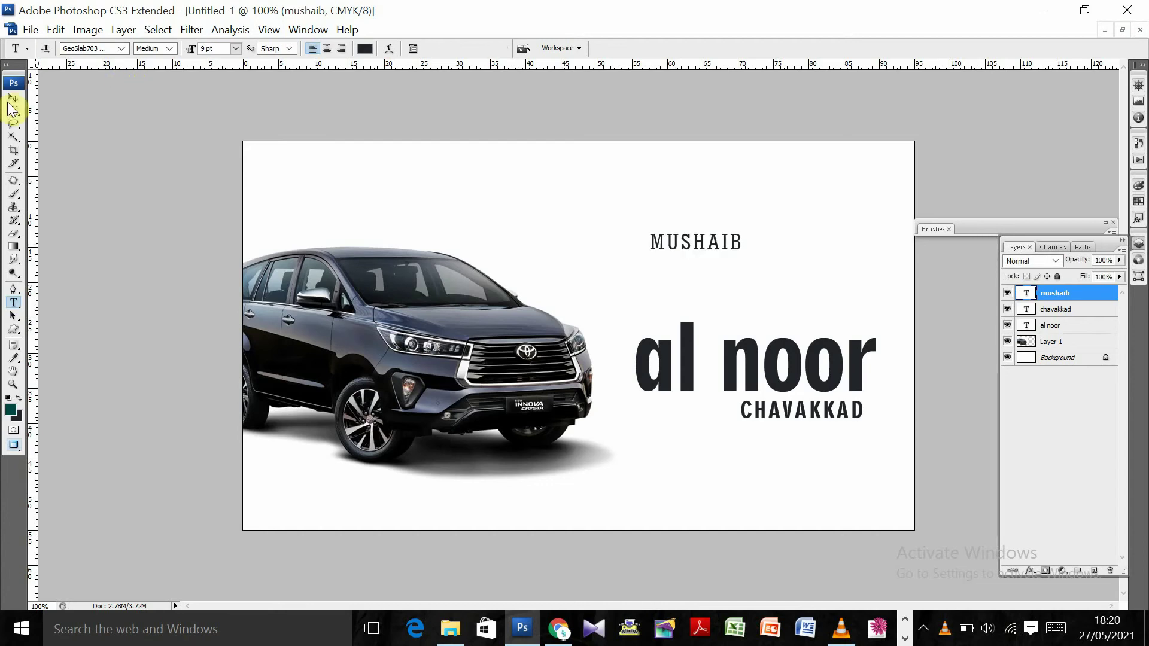
{"action": "left_click", "coordinate": [13, 98]}
{"action": "left_click_drag", "start_coordinate": [719, 246], "coordinate": [867, 176]}
Add the phone number text and align it right beneath the contact name
{"action": "key", "text": "t"}
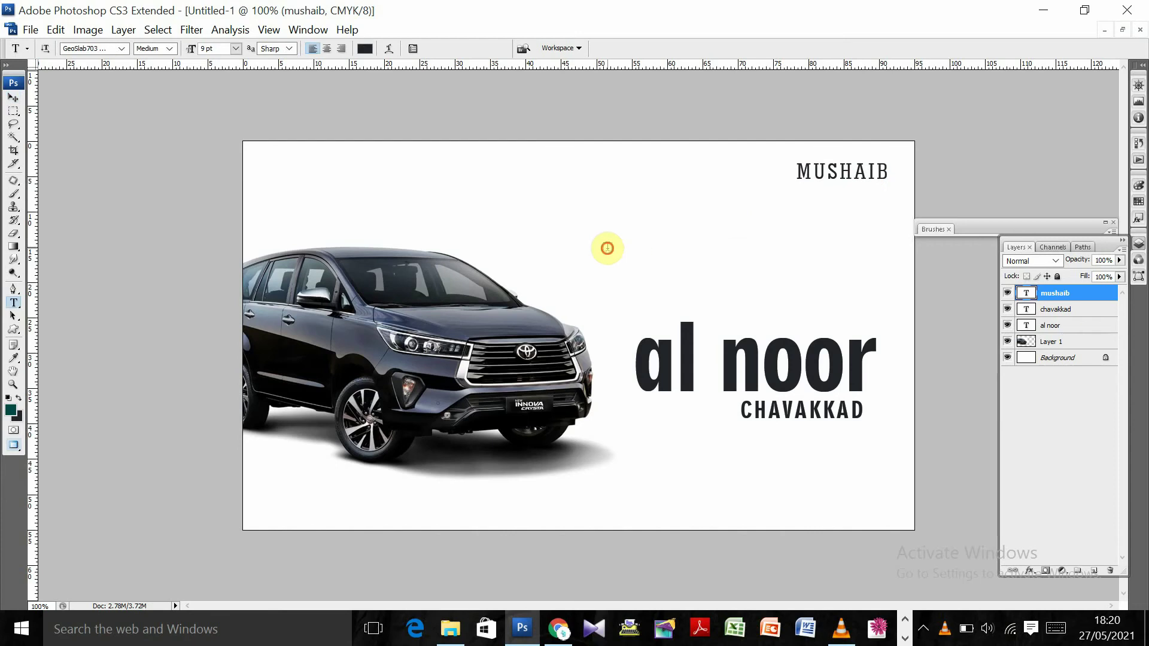
{"action": "left_click", "coordinate": [607, 248]}
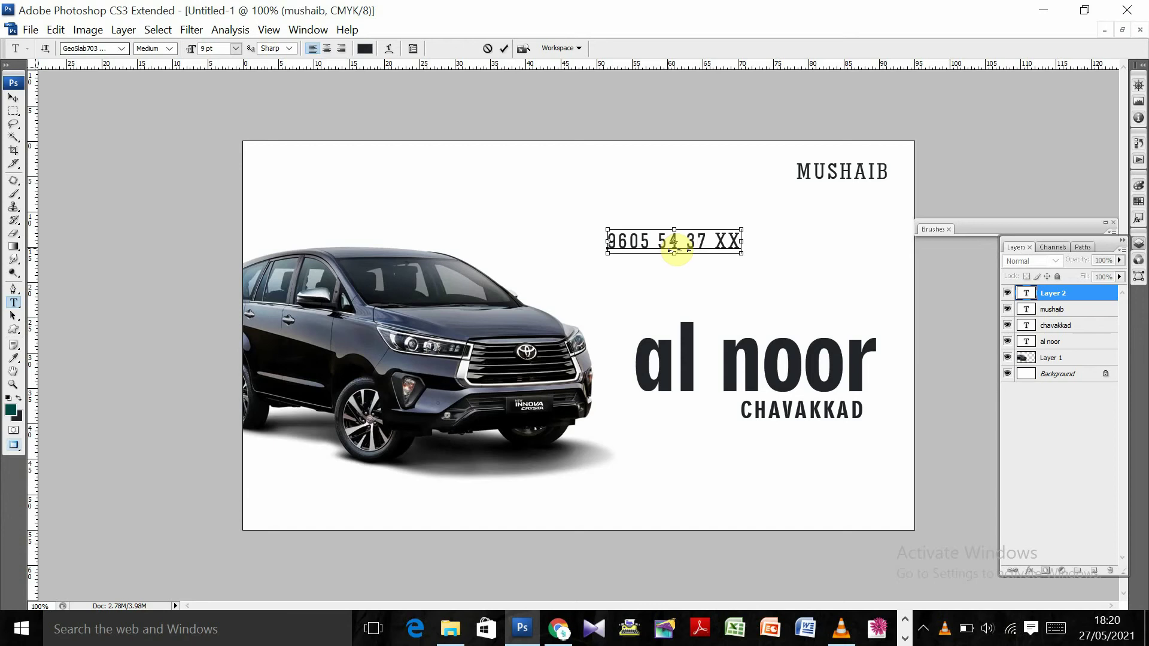
{"action": "key", "text": "ctrl+a"}
{"action": "left_click", "coordinate": [13, 95]}
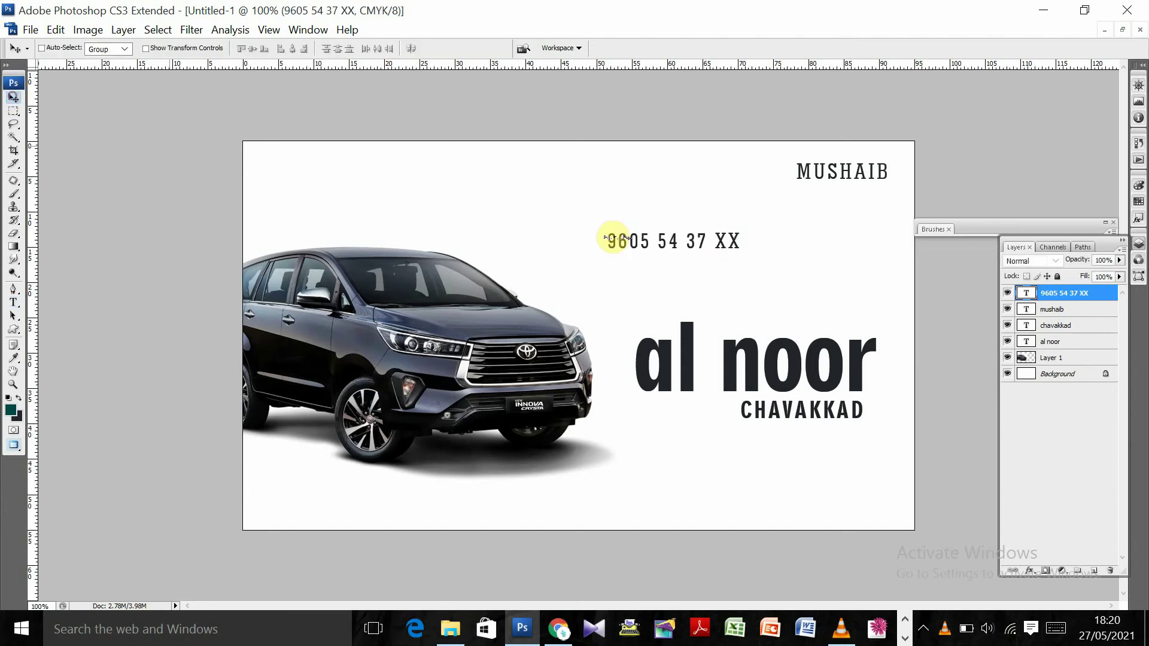
{"action": "left_click_drag", "start_coordinate": [666, 256], "coordinate": [811, 214]}
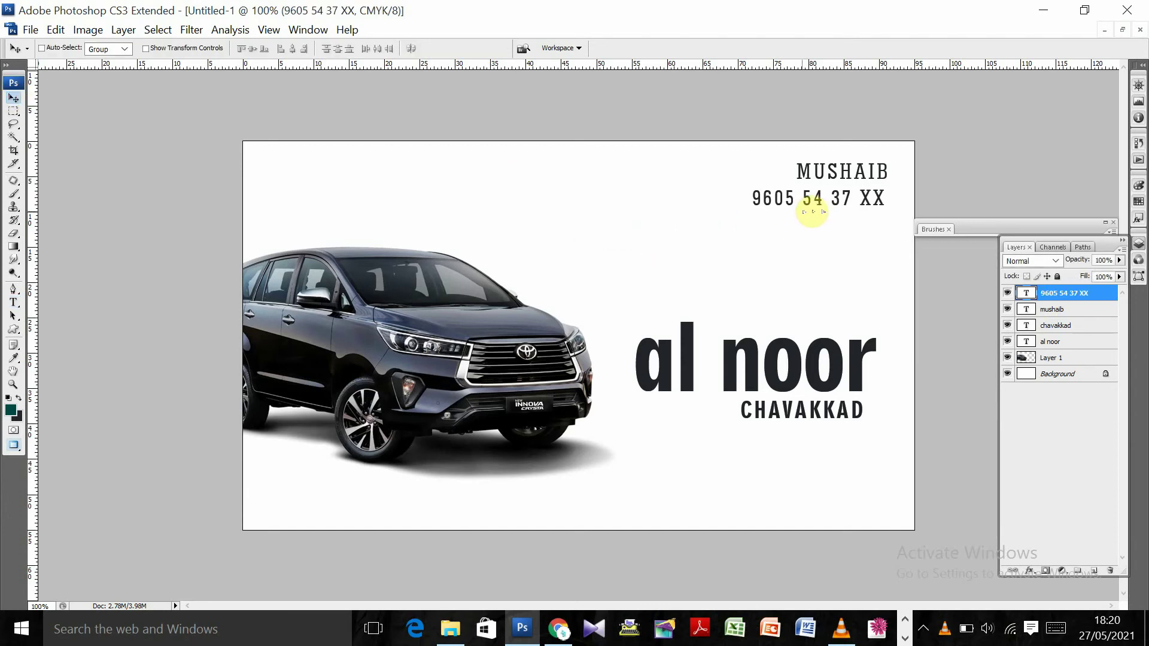
{"action": "key", "text": "Right"}
{"action": "key", "text": "Right"}
{"action": "key", "text": "Right"}
{"action": "key", "text": "Up"}
{"action": "key", "text": "Up"}
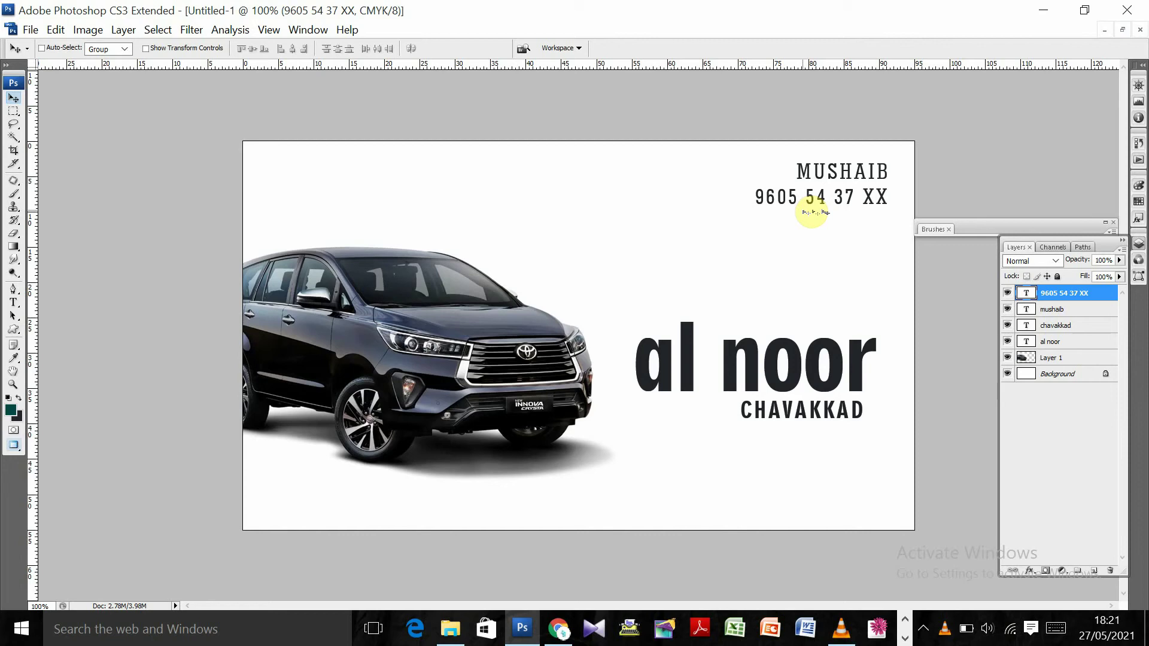
{"action": "key", "text": "Up"}
{"action": "key", "text": "Up"}
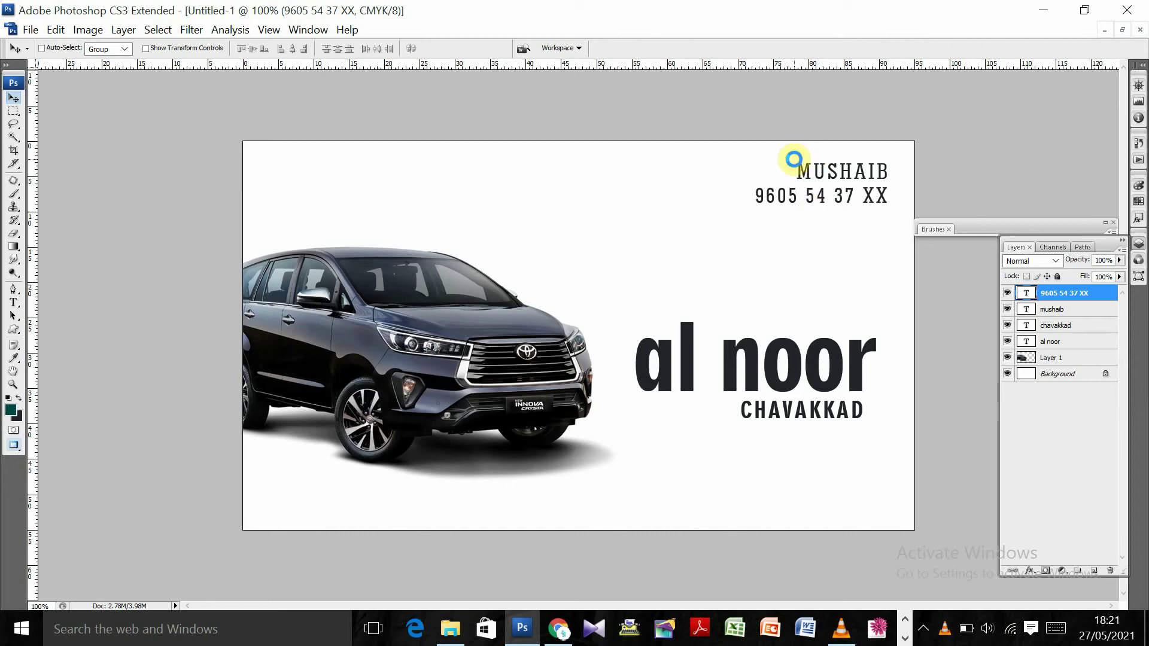
{"action": "key", "text": "Up"}
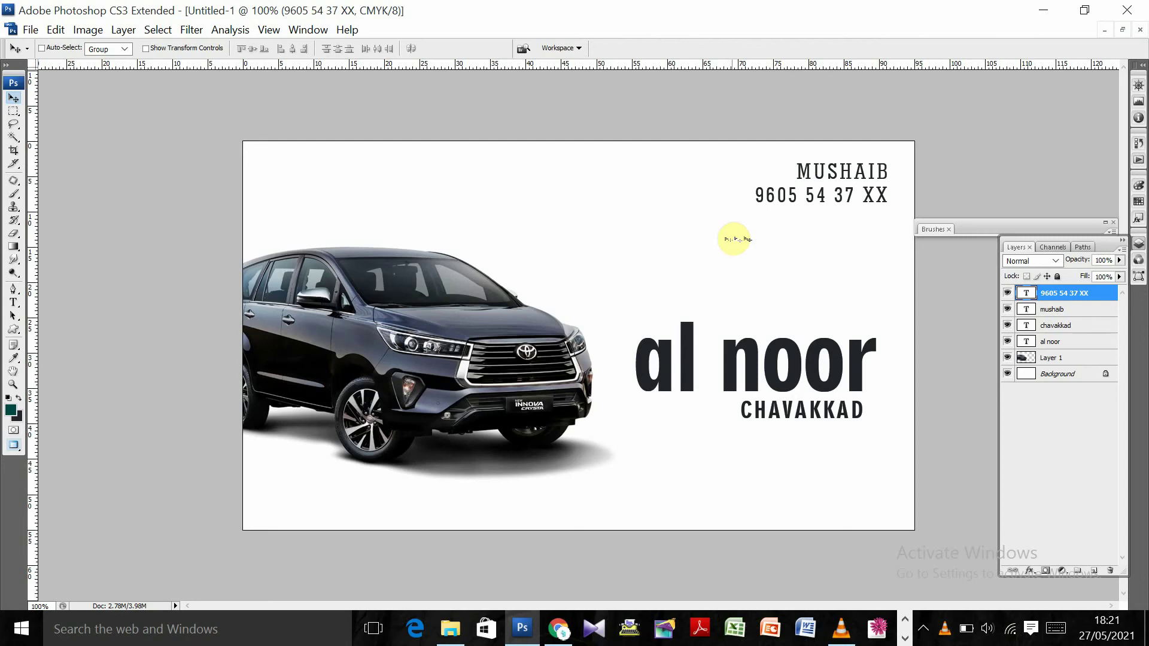
Fill a full-width strip along the card's bottom with dark colour on a new layer
{"action": "left_click", "coordinate": [13, 111]}
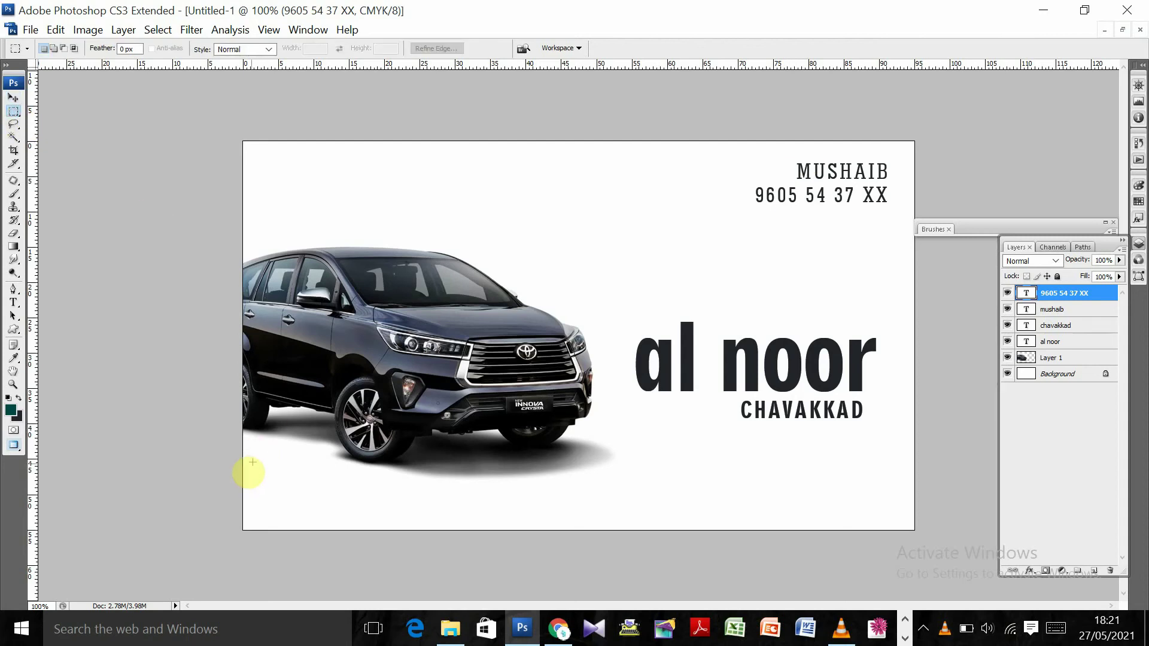
{"action": "left_click_drag", "start_coordinate": [231, 486], "coordinate": [987, 625]}
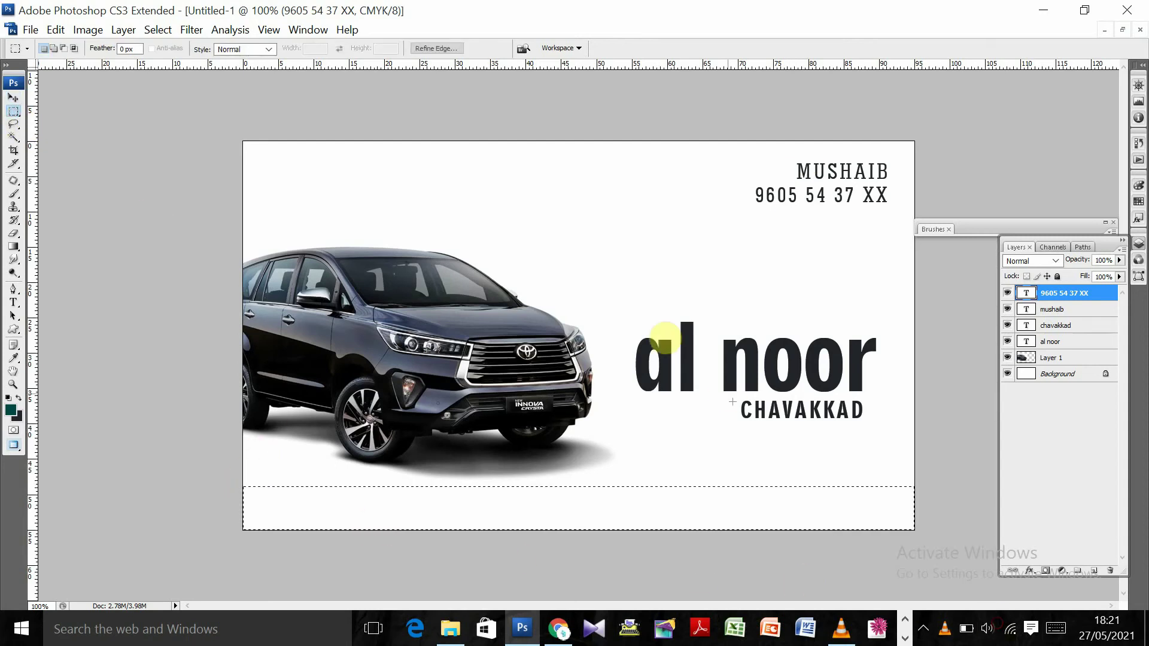
{"action": "right_click", "coordinate": [577, 220], "text": "ctrl"}
{"action": "left_click", "coordinate": [623, 249]}
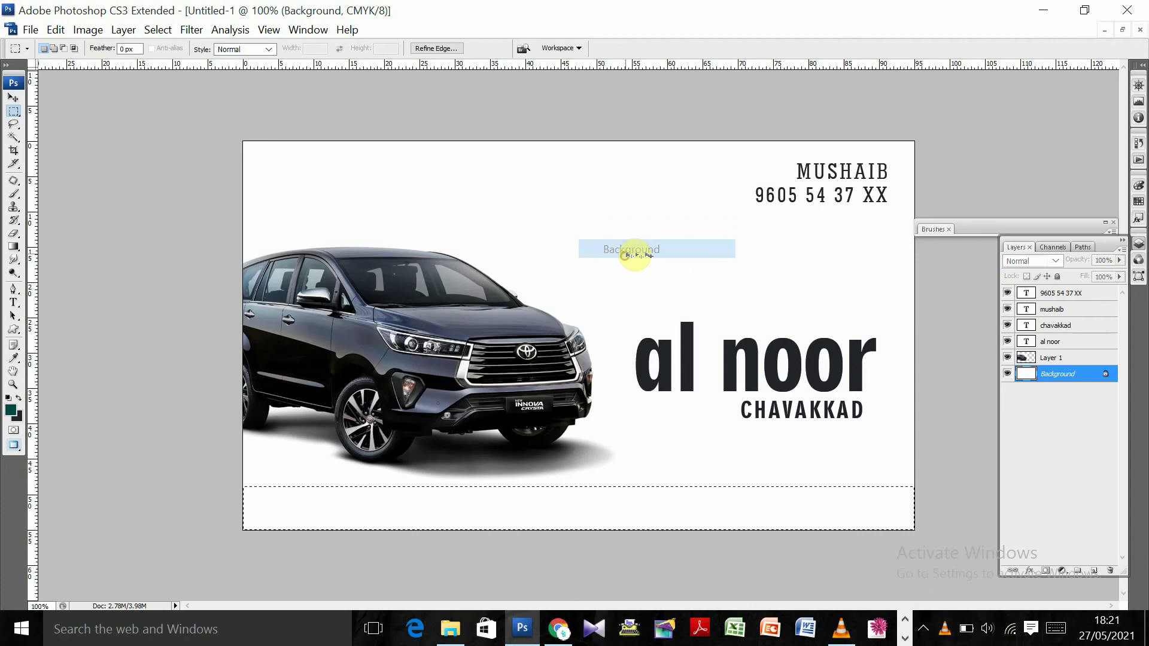
{"action": "key", "text": "ctrl+shift+alt+n"}
{"action": "key", "text": "alt+BackSpace"}
{"action": "key", "text": "ctrl+shift+bracketright"}
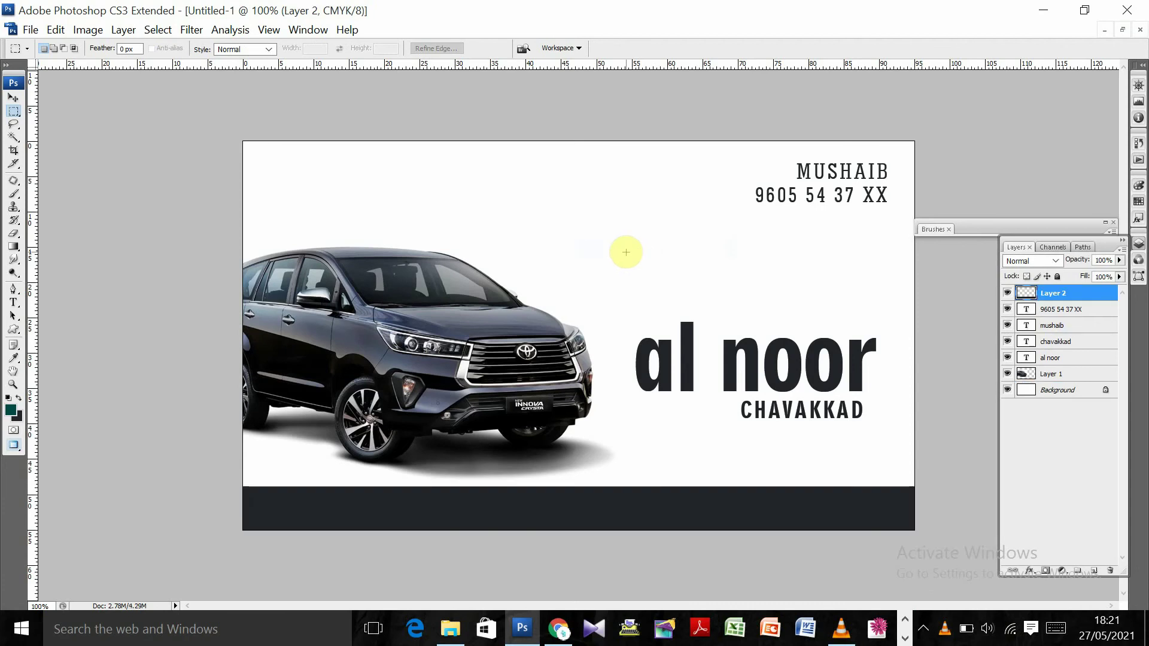
Make the dark band slightly shorter and move the car photo down a little
{"action": "left_click", "coordinate": [13, 97]}
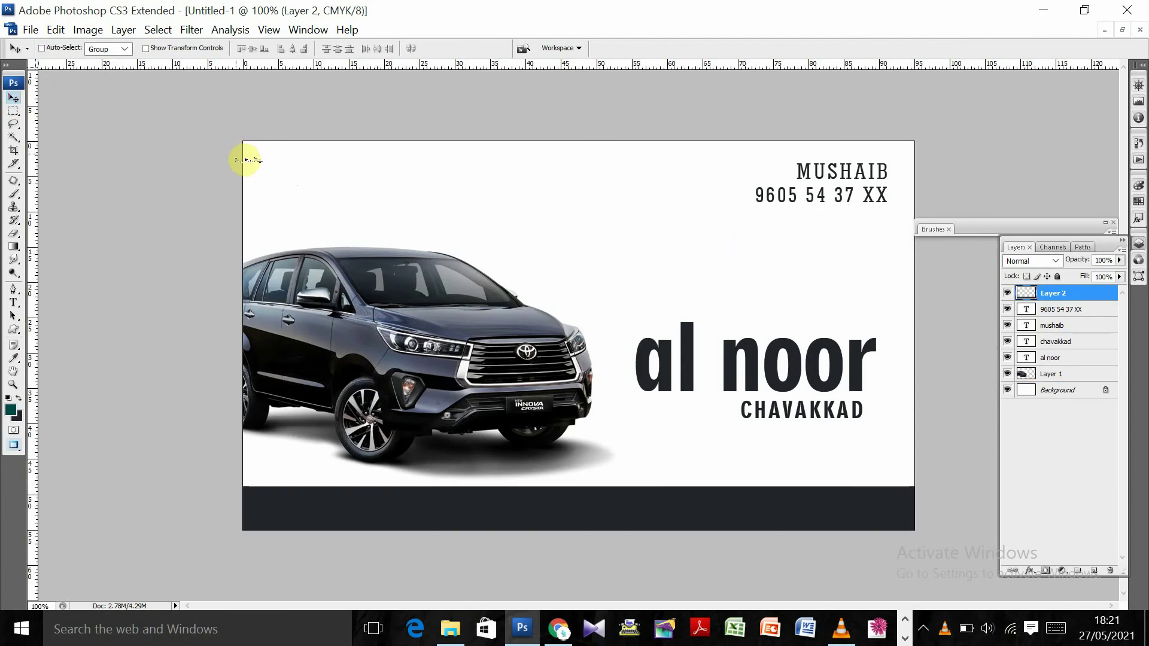
{"action": "key", "text": "ctrl+t"}
{"action": "left_click_drag", "start_coordinate": [580, 486], "coordinate": [592, 497]}
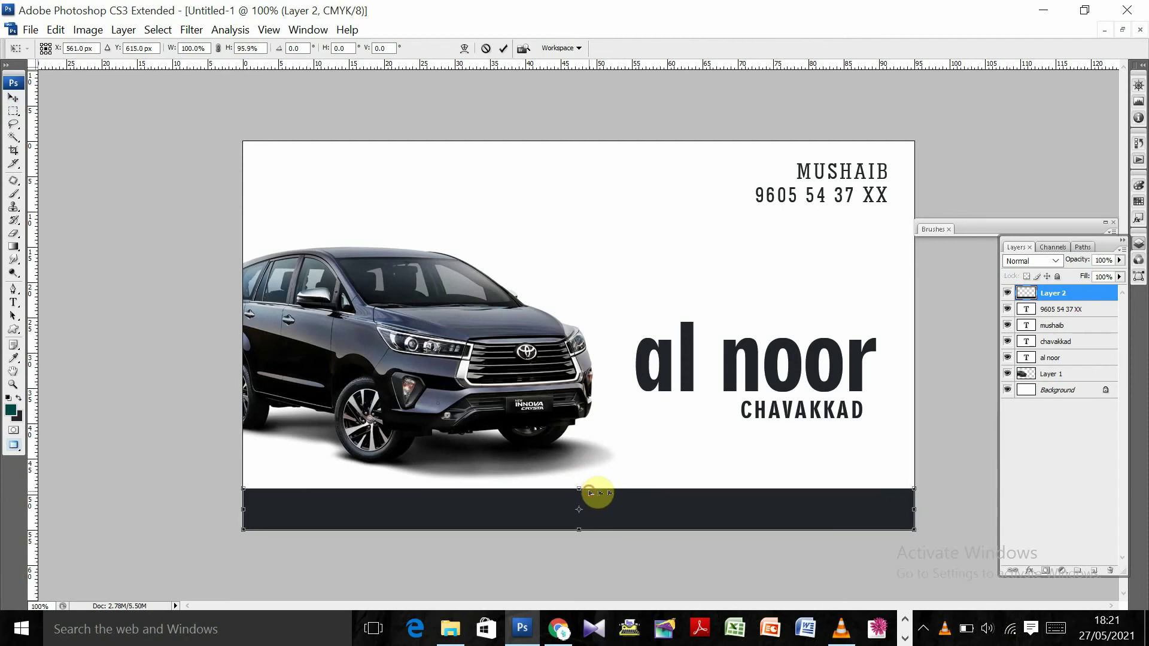
{"action": "key", "text": "Return"}
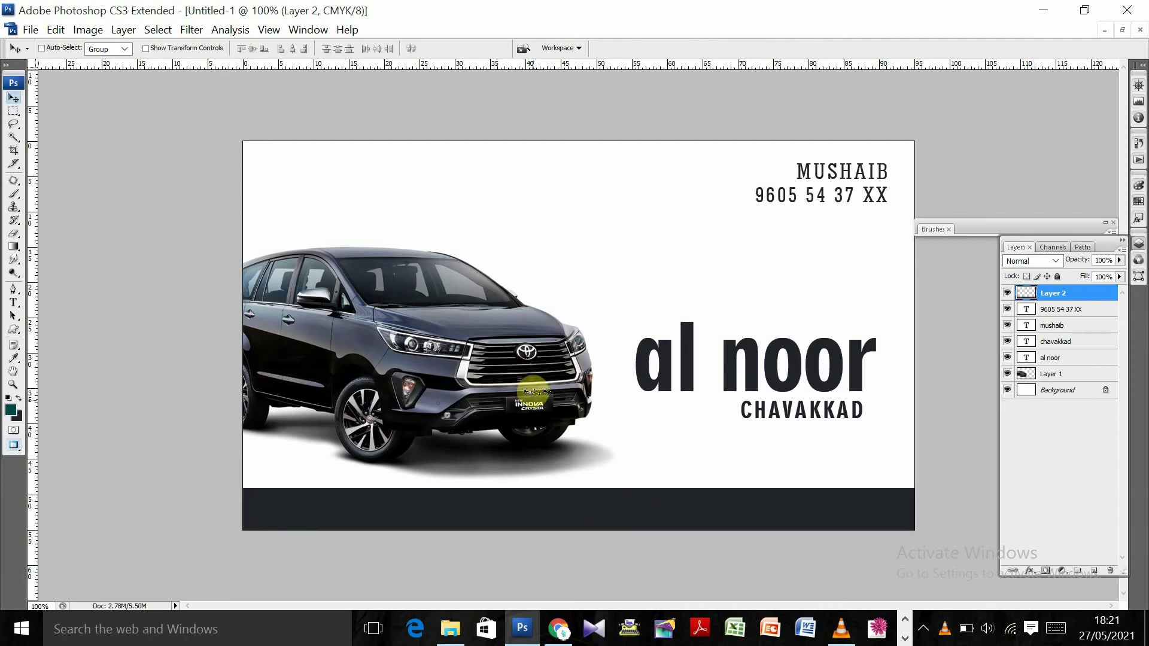
{"action": "right_click", "coordinate": [509, 369]}
{"action": "left_click", "coordinate": [513, 378]}
{"action": "left_click_drag", "start_coordinate": [525, 371], "coordinate": [523, 388]}
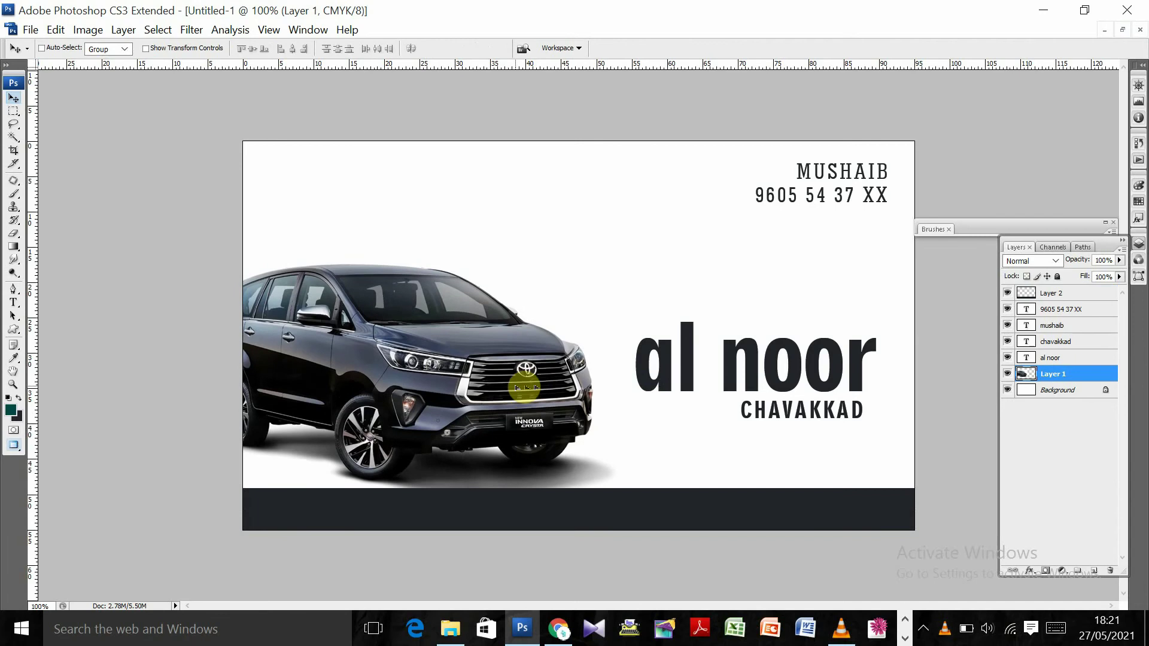
Type 'A/C & DVD COACH', move it into the dark bottom band and bring its layer to the top
{"action": "key", "text": "t"}
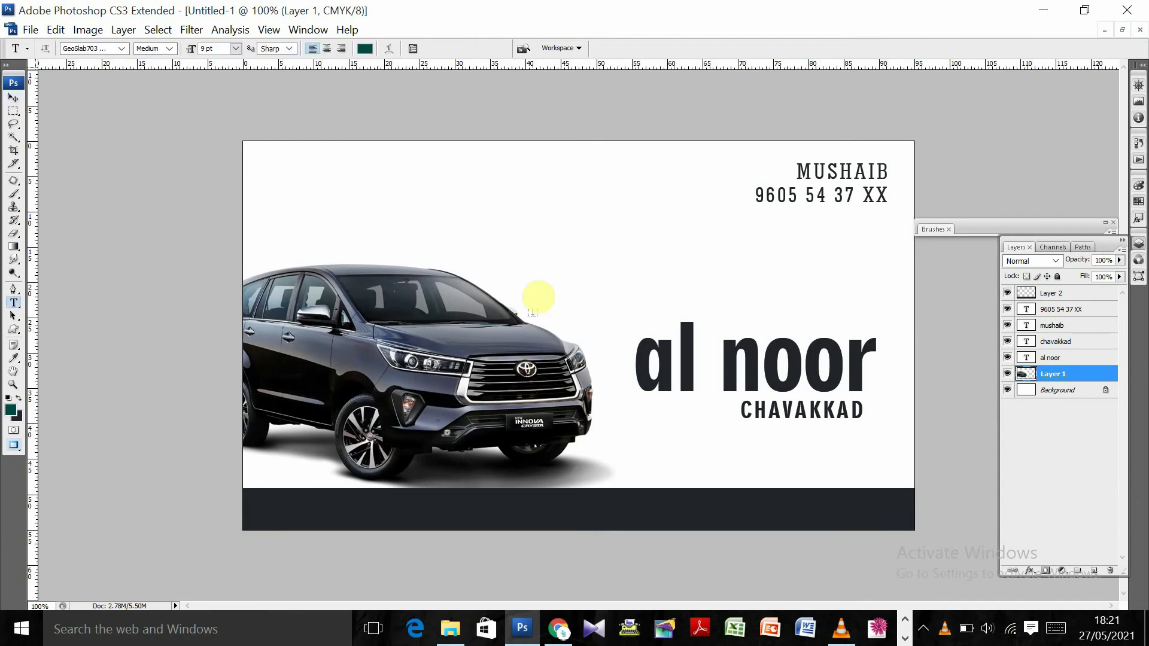
{"action": "left_click", "coordinate": [558, 245]}
{"action": "type", "text": "A/"}
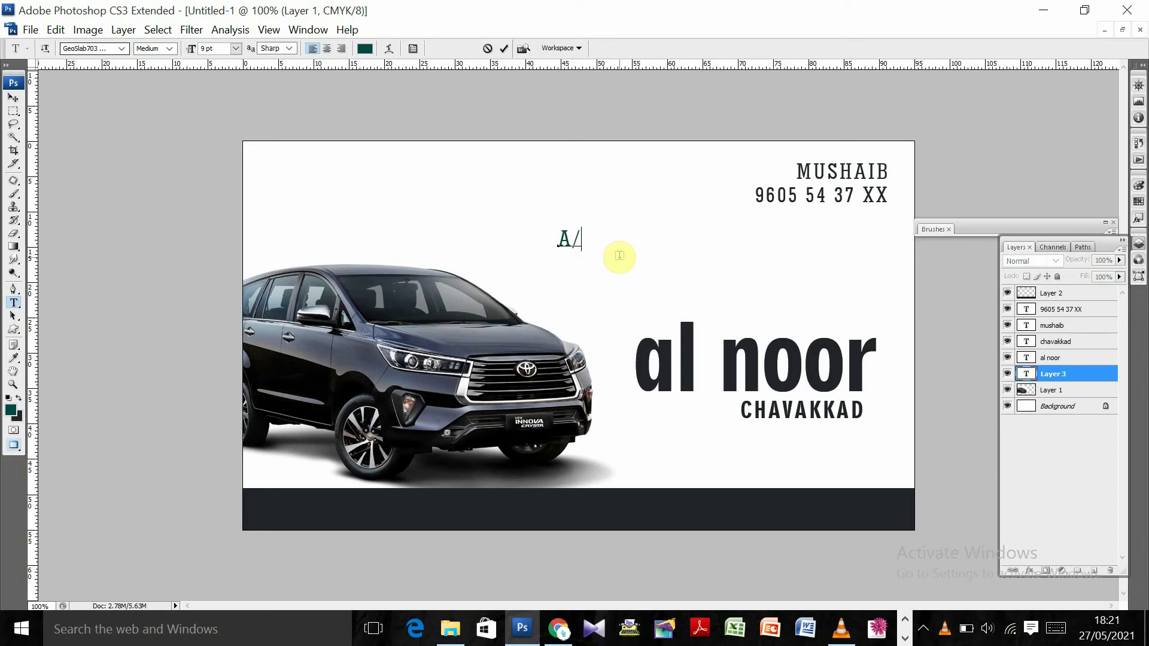
{"action": "type", "text": "C "}
{"action": "type", "text": "& DVD COACH"}
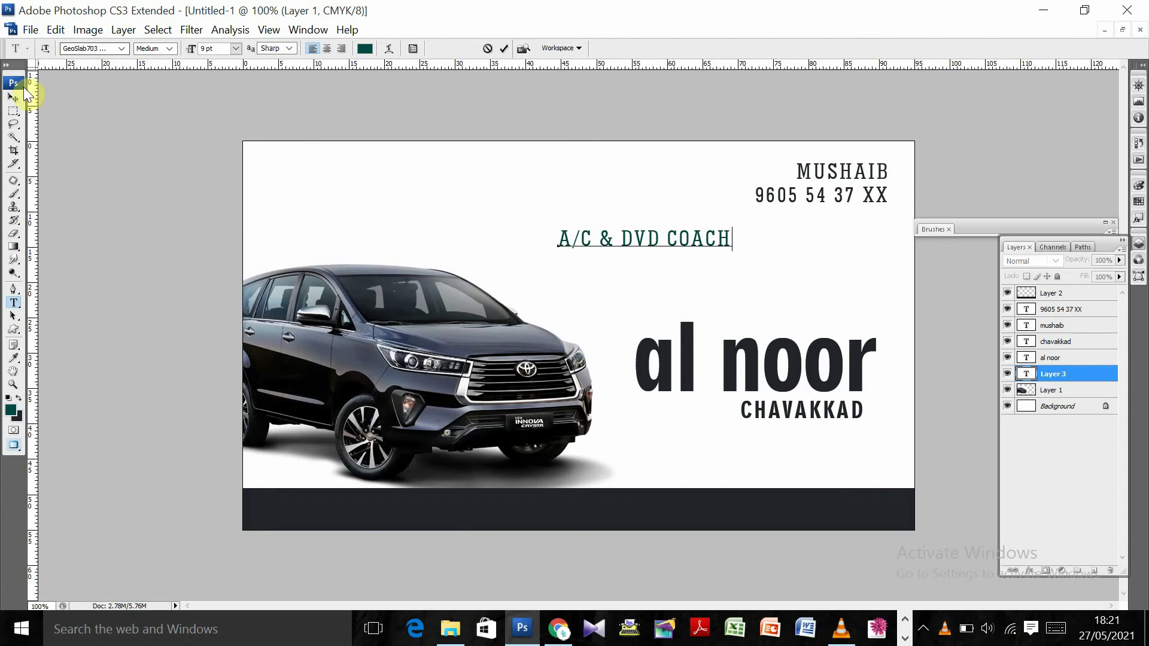
{"action": "left_click", "coordinate": [13, 97]}
{"action": "left_click_drag", "start_coordinate": [687, 264], "coordinate": [613, 516]}
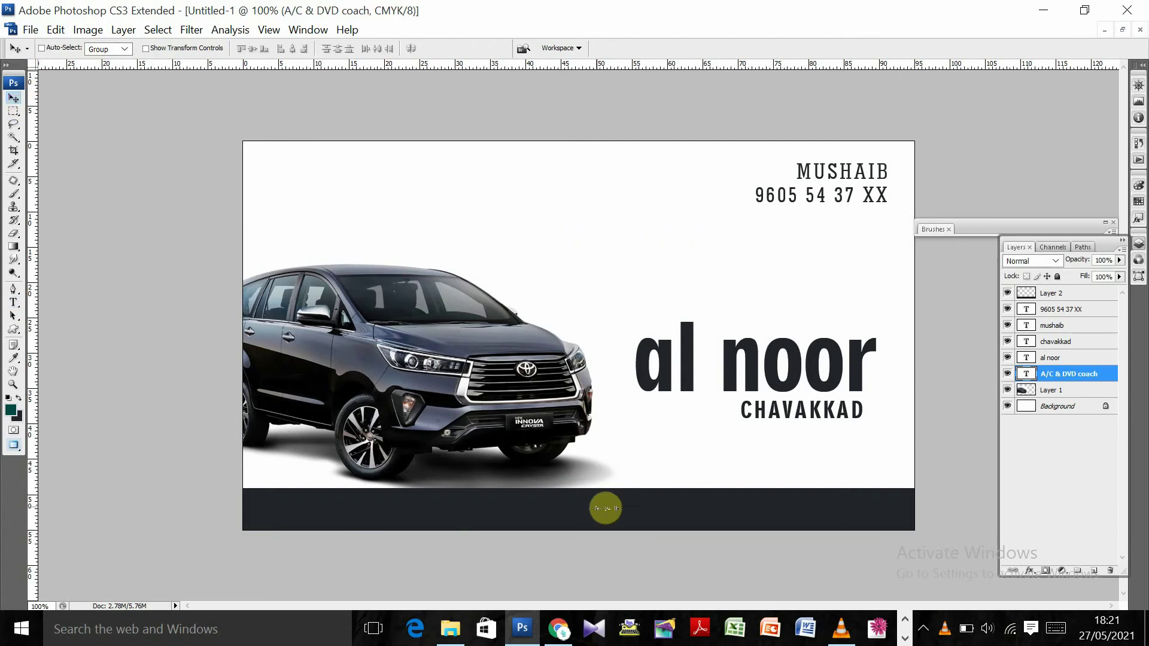
{"action": "key", "text": "ctrl+shift+bracketright"}
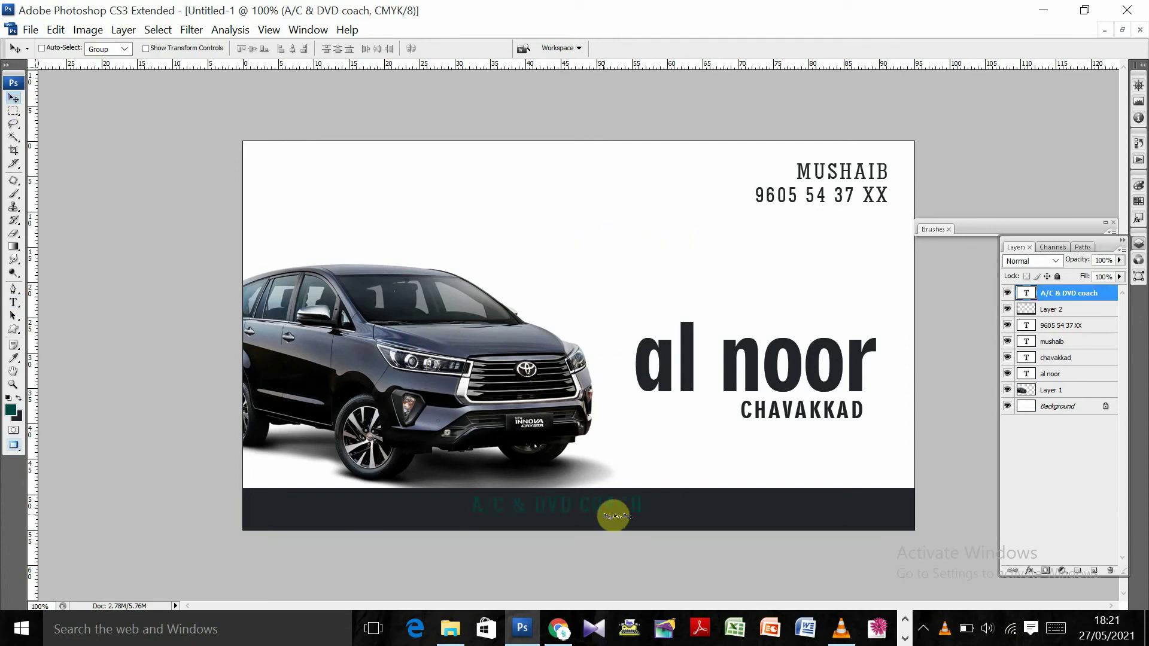
Enlarge the A/C & DVD COACH text to 15 pt
{"action": "key", "text": "t"}
{"action": "left_click", "coordinate": [615, 512]}
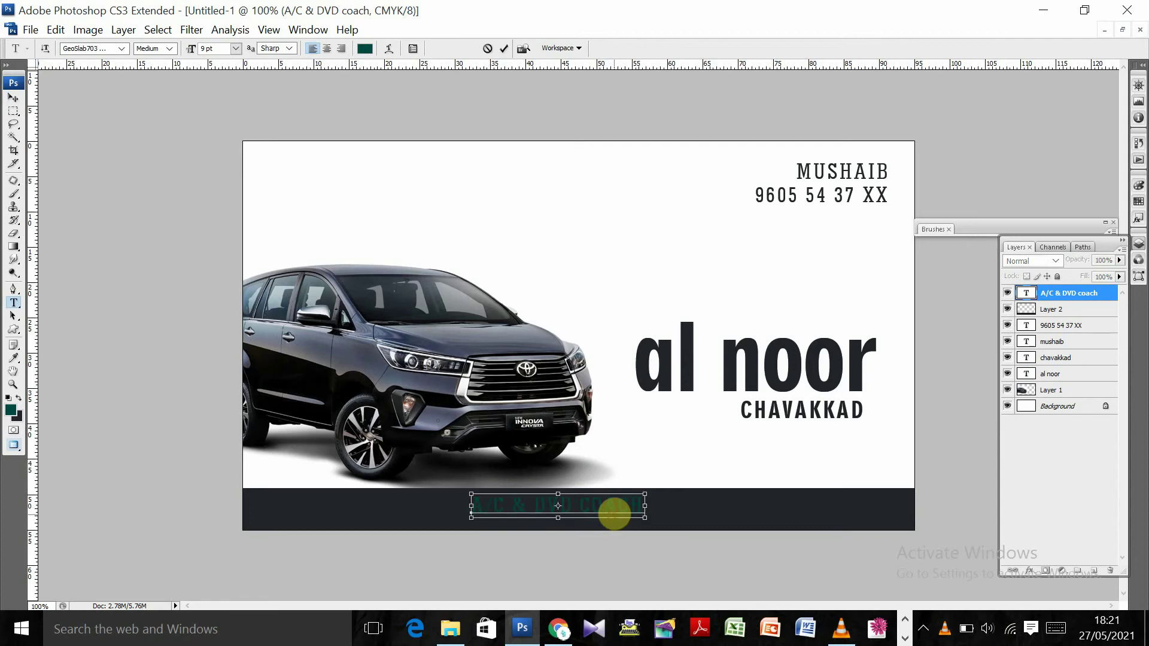
{"action": "key", "text": "ctrl+a"}
{"action": "key", "text": "ctrl+shift+period"}
{"action": "key", "text": "ctrl+shift+period"}
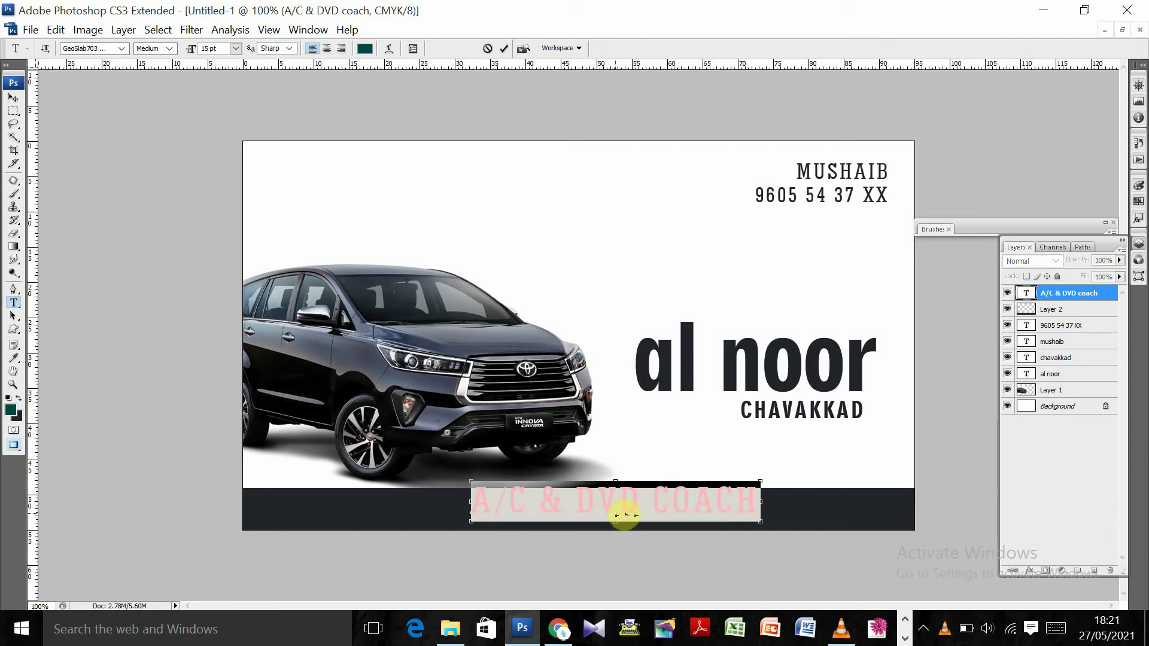
Commit the 15 pt size, shift the tagline, and place a vertical guide at the dark band's centre
{"action": "key", "text": "ctrl+Return"}
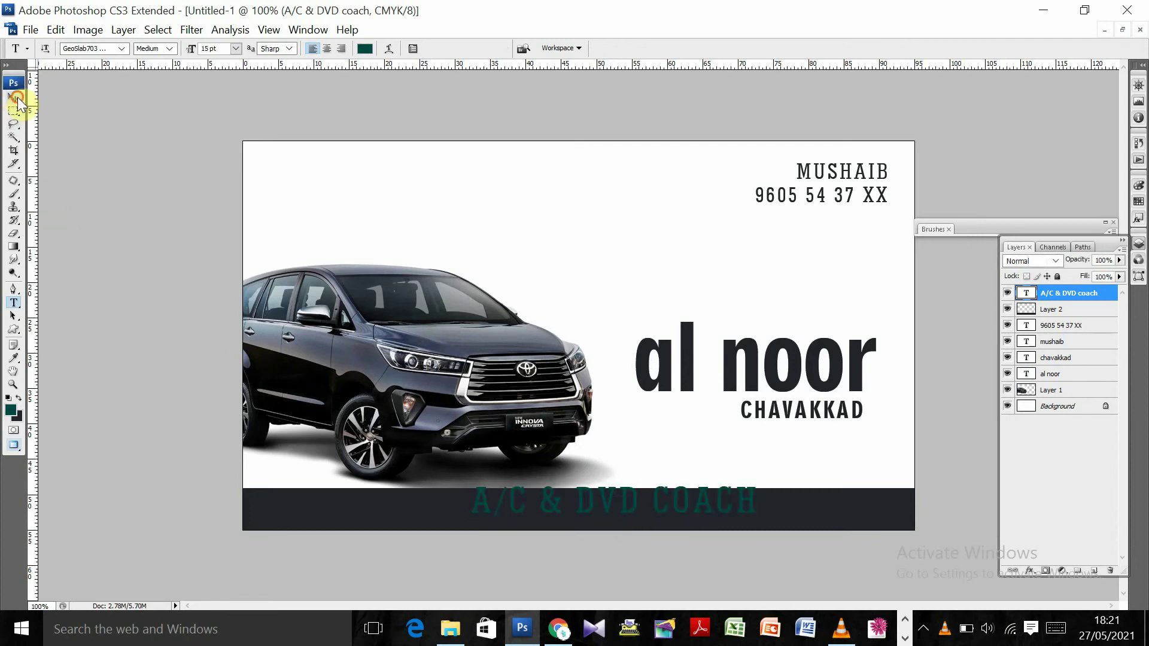
{"action": "left_click", "coordinate": [13, 97]}
{"action": "left_click_drag", "start_coordinate": [573, 427], "coordinate": [536, 434]}
{"action": "right_click", "coordinate": [839, 516]}
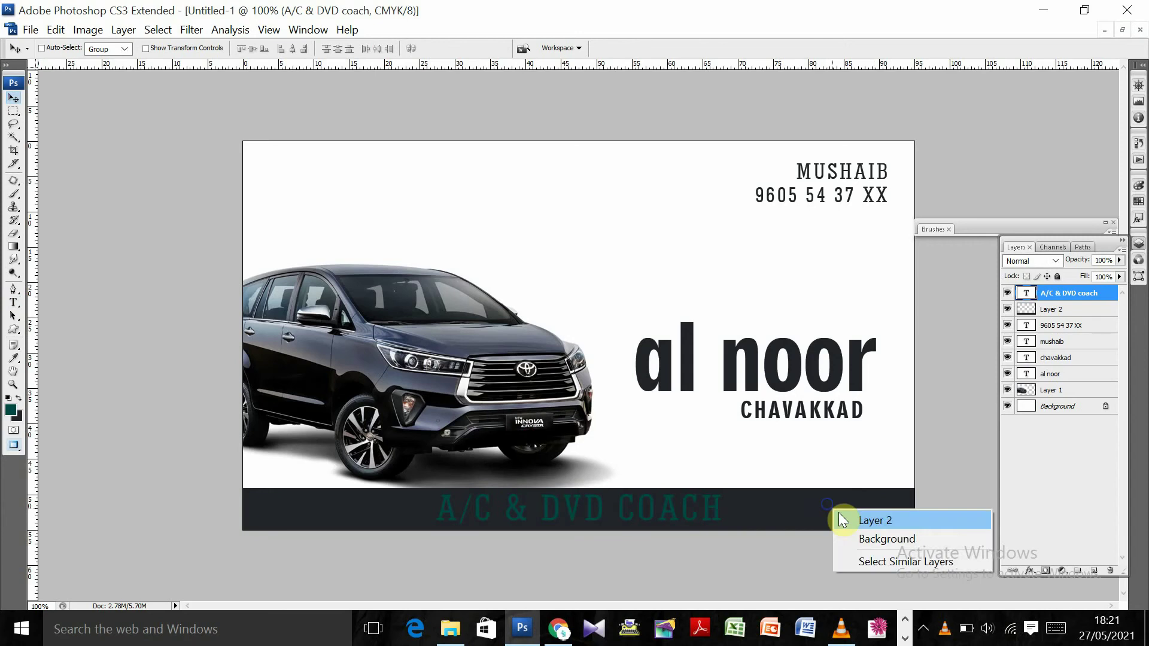
{"action": "left_click", "coordinate": [875, 520]}
{"action": "key", "text": "ctrl+t"}
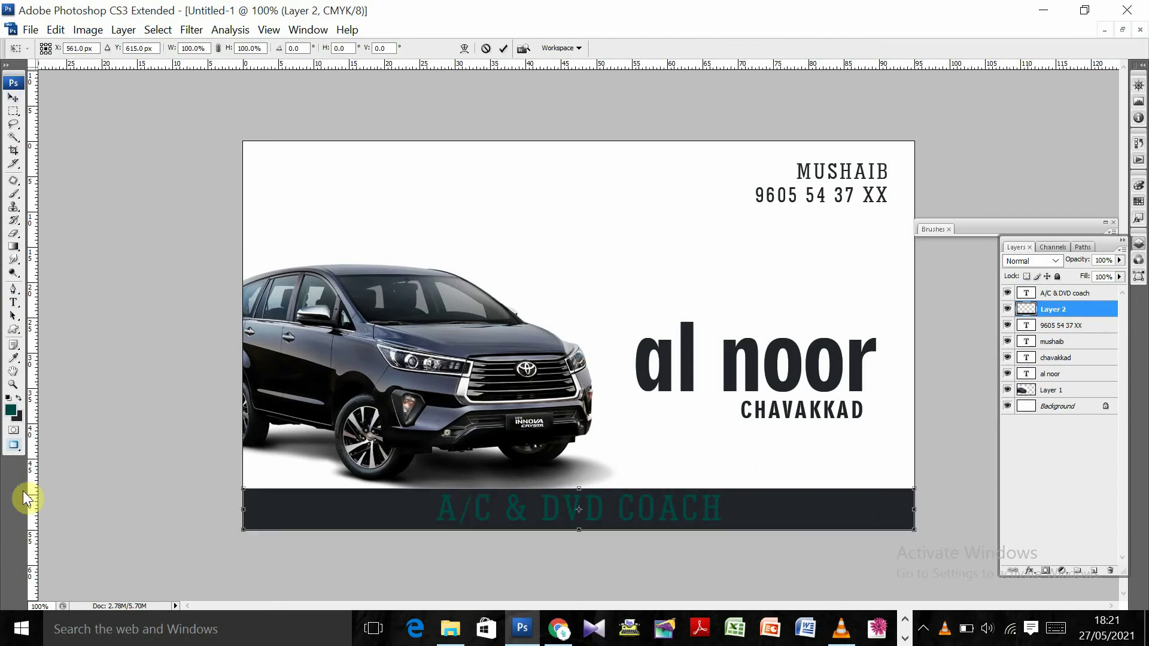
{"action": "left_click_drag", "start_coordinate": [35, 496], "coordinate": [578, 496]}
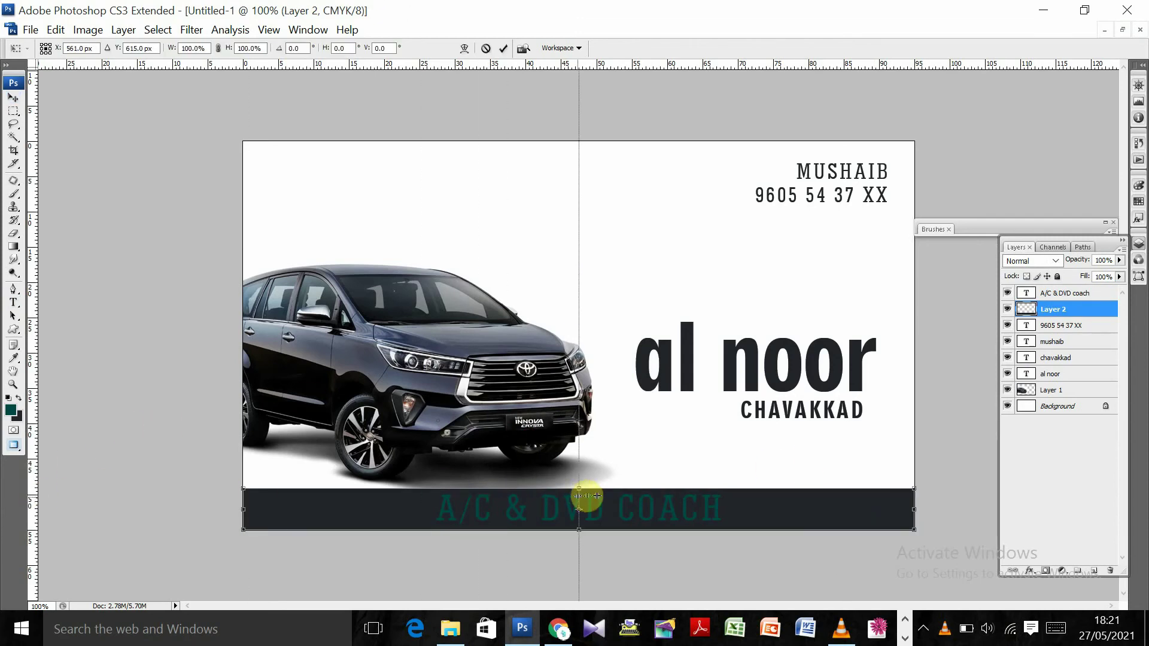
{"action": "key", "text": "Return"}
{"action": "key", "text": "ctrl+t"}
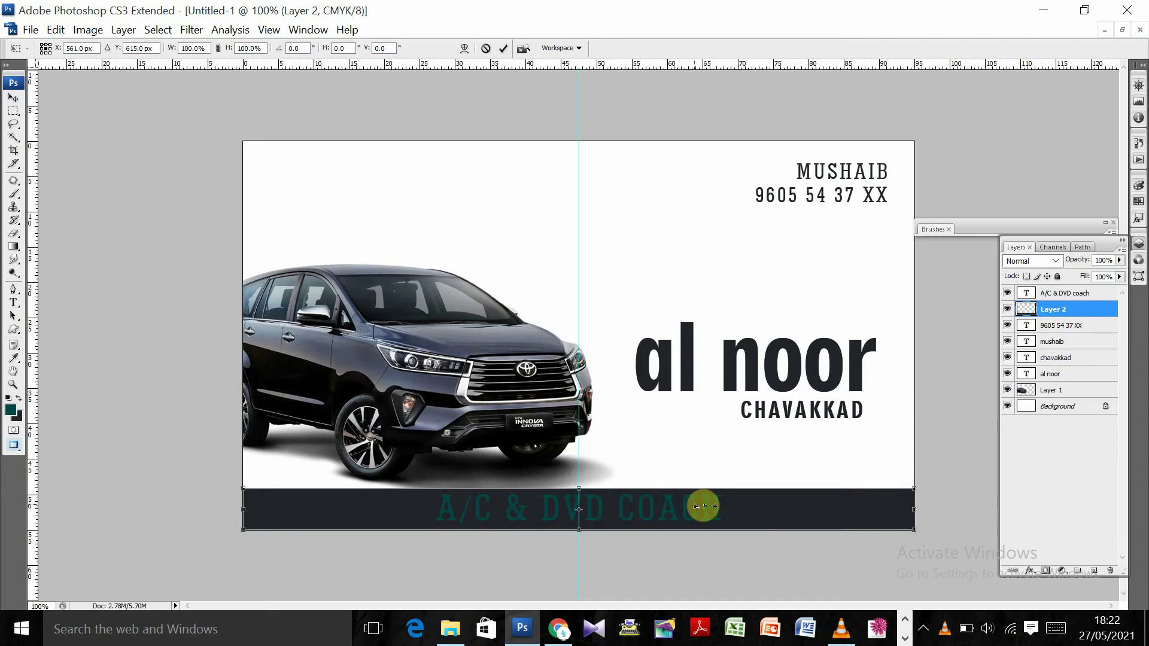
{"action": "key", "text": "Return"}
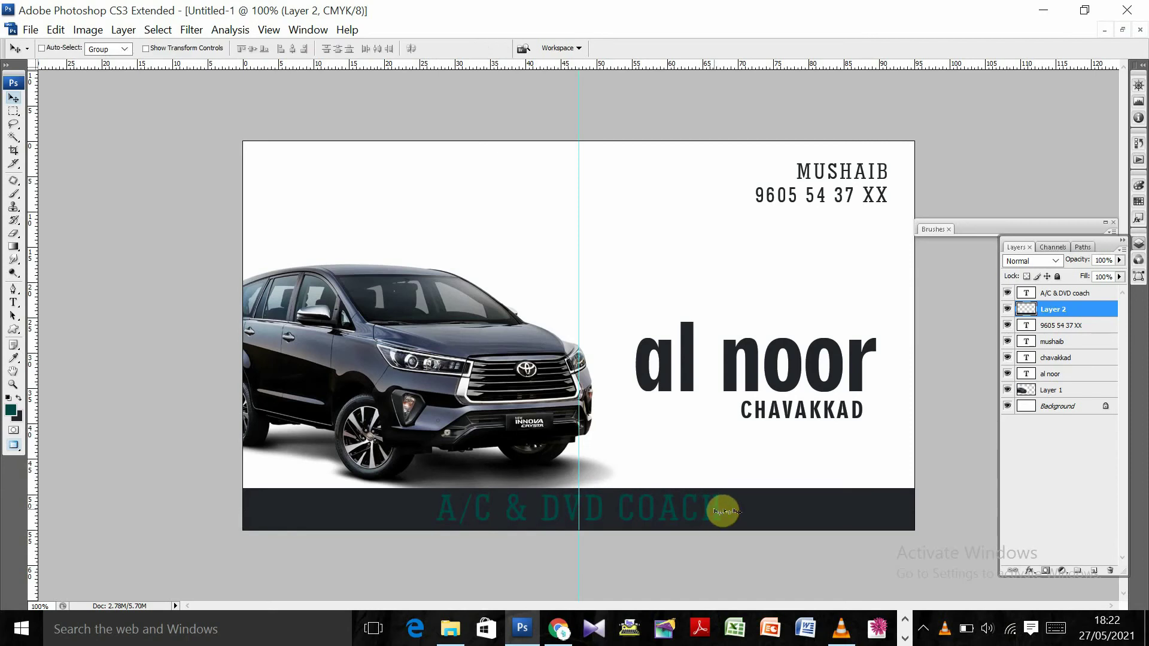
Select the tagline layer and nudge it into place within the dark band
{"action": "right_click", "coordinate": [724, 510]}
{"action": "left_click", "coordinate": [734, 515]}
{"action": "key", "text": "ctrl+t"}
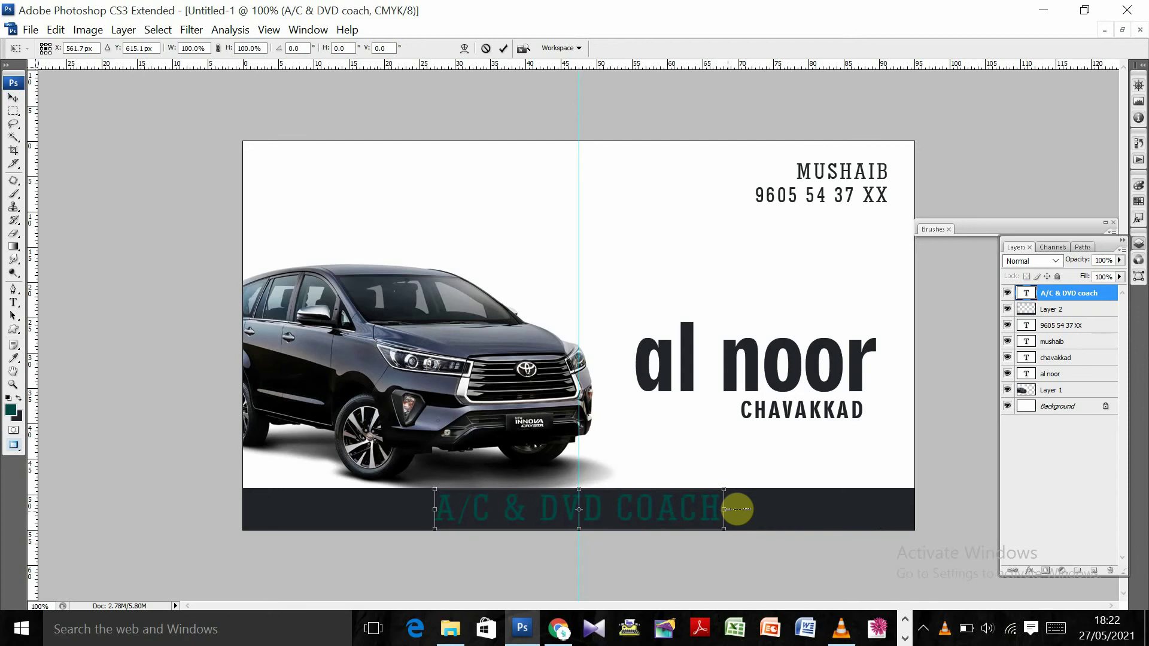
{"action": "key", "text": "Down"}
{"action": "key", "text": "Down"}
{"action": "key", "text": "Return"}
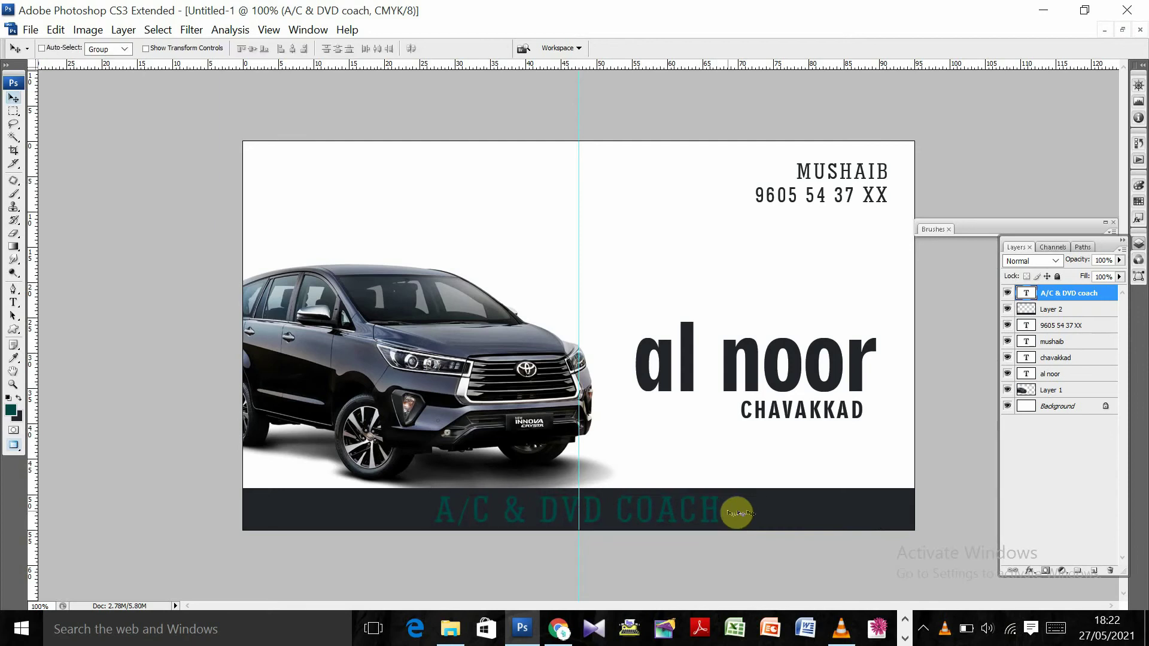
{"action": "key", "text": "shift+Up"}
Fill the A/C & DVD COACH tagline with white
{"action": "left_click", "coordinate": [16, 415]}
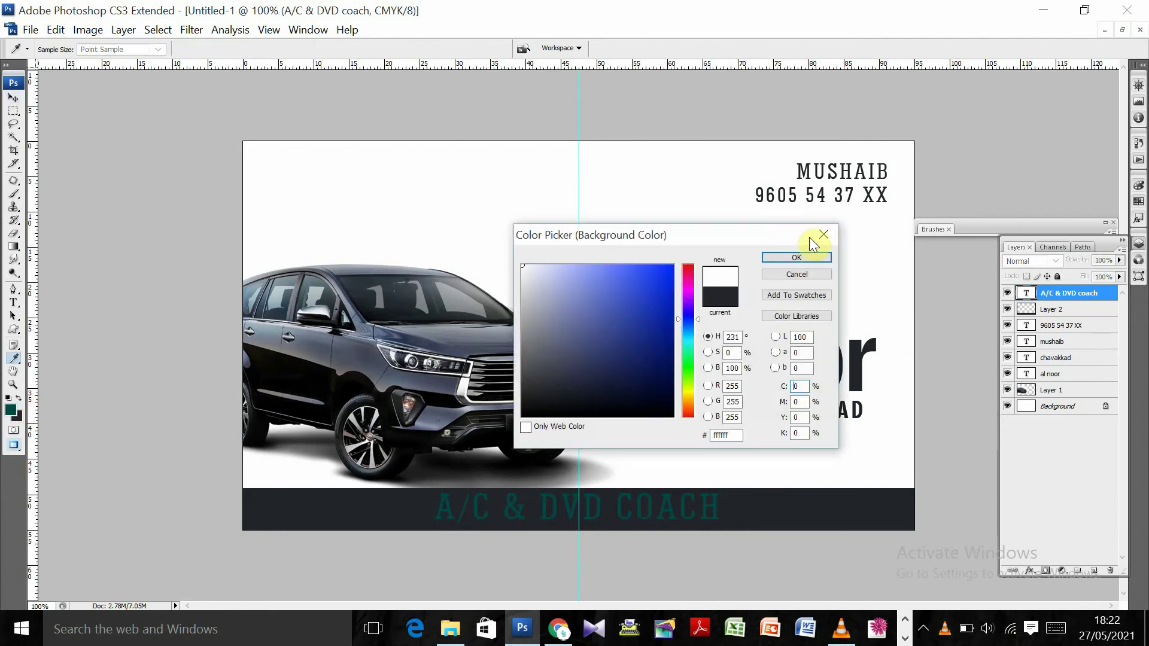
{"action": "left_click", "coordinate": [809, 256]}
{"action": "key", "text": "ctrl+BackSpace"}
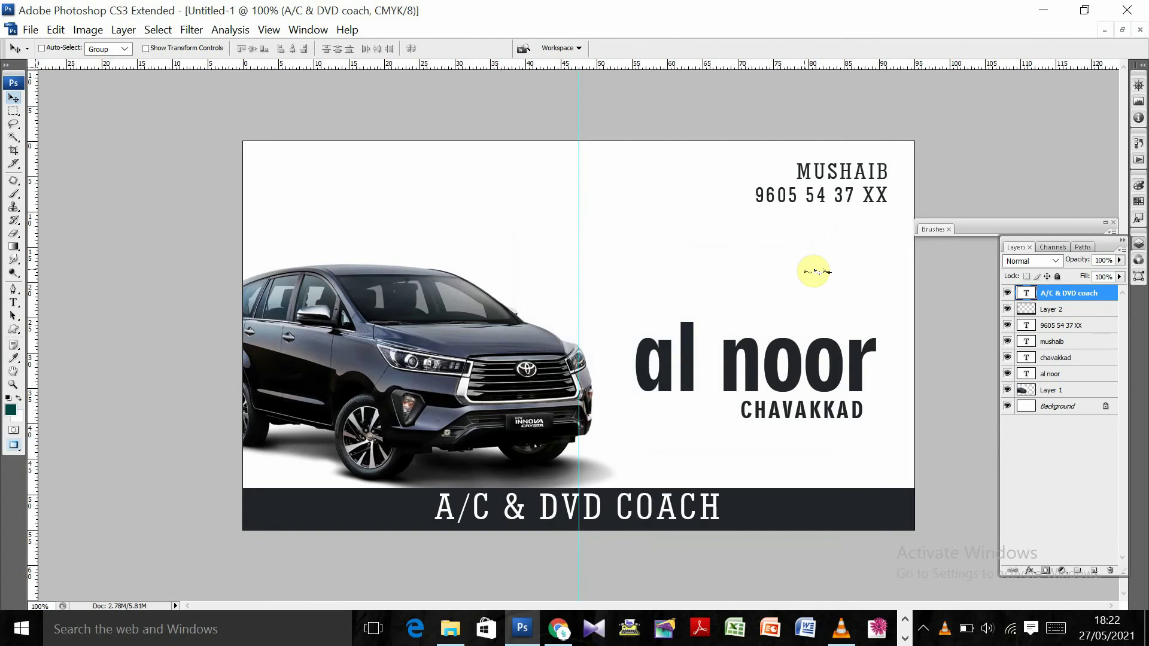
Scale the tagline to about 85%, re-centre it in the band, and select the Background layer
{"action": "key", "text": "ctrl+t"}
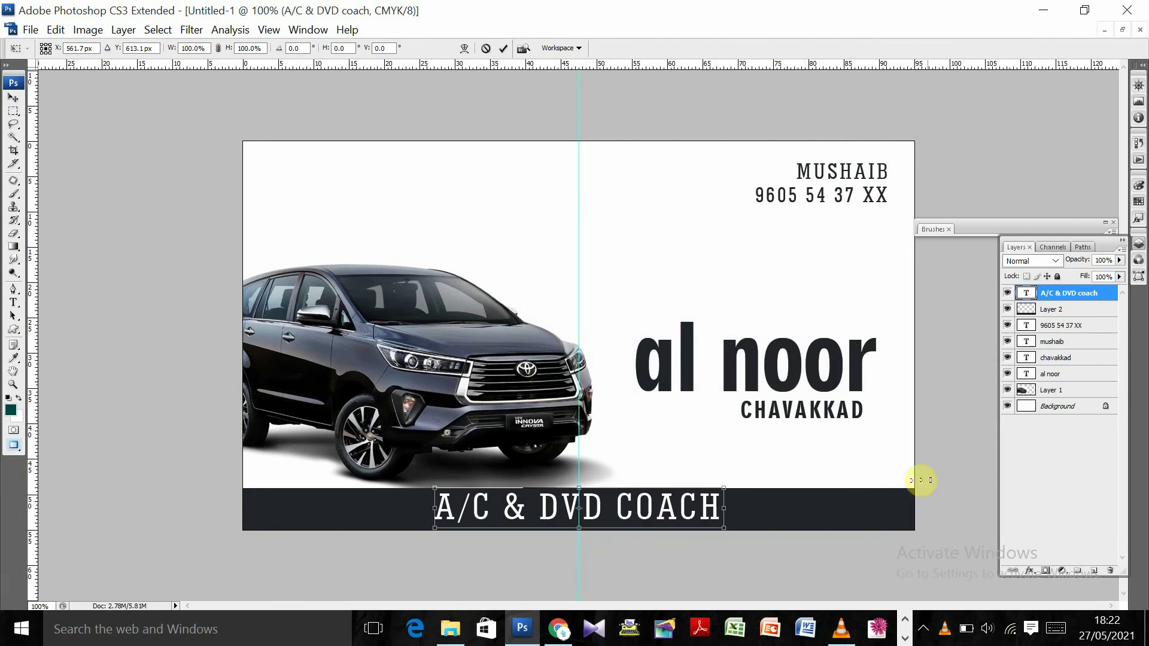
{"action": "left_click_drag", "start_coordinate": [737, 530], "coordinate": [698, 513]}
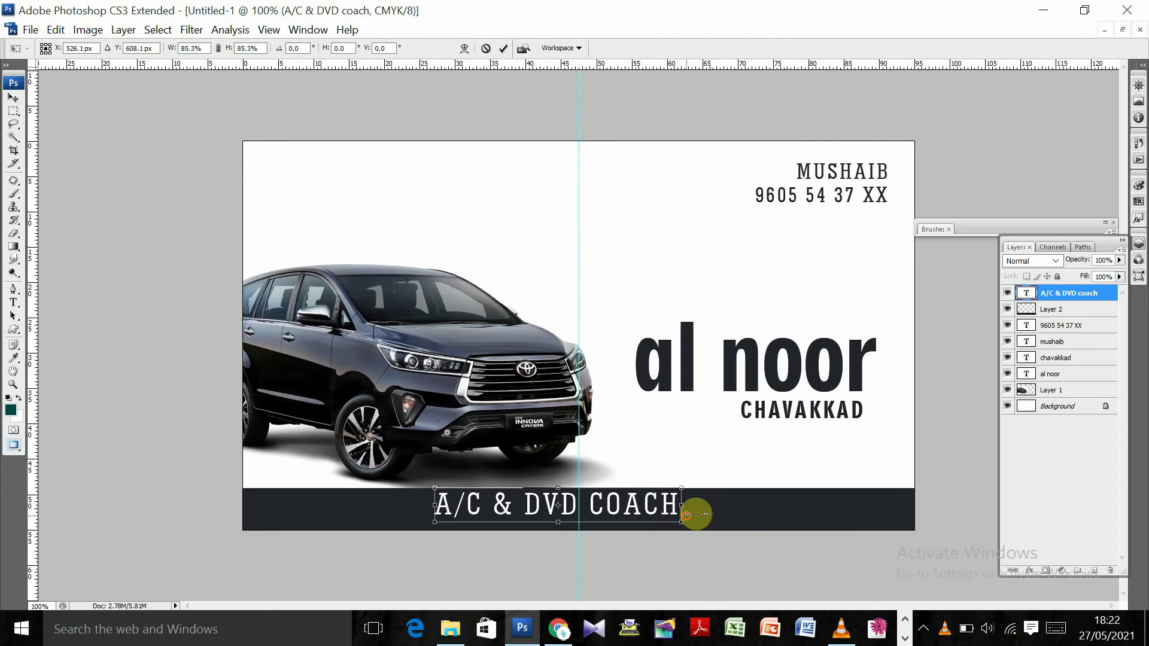
{"action": "left_click_drag", "start_coordinate": [698, 513], "coordinate": [700, 521]}
{"action": "key", "text": "shift+Right"}
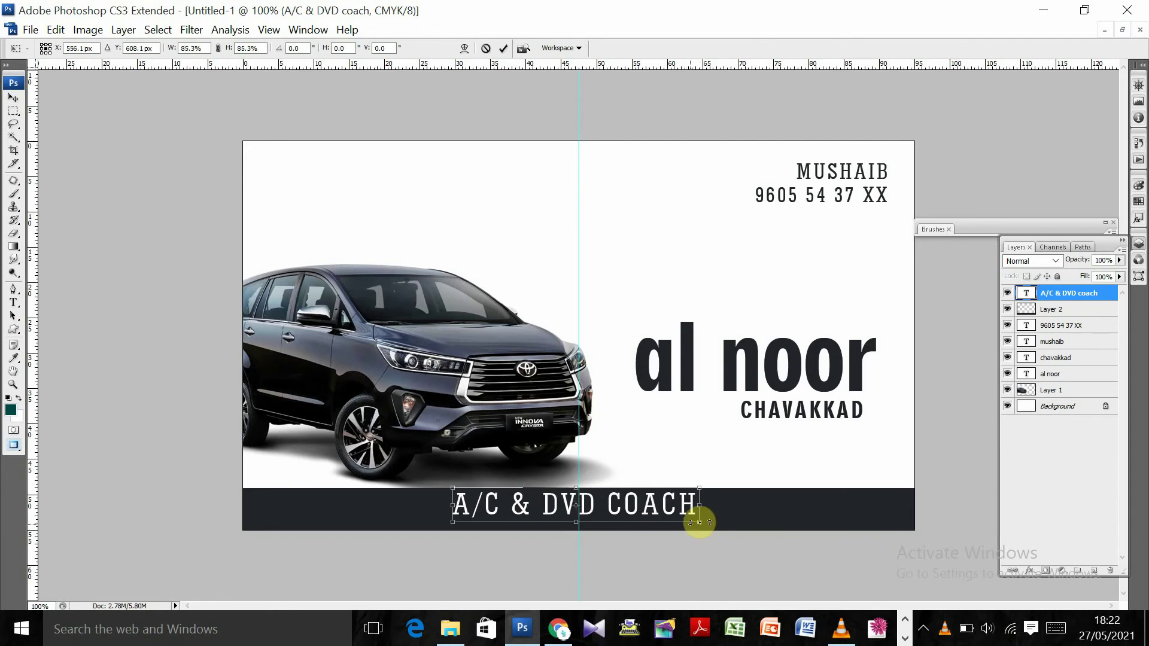
{"action": "key", "text": "Left"}
{"action": "key", "text": "Left"}
{"action": "key", "text": "Left"}
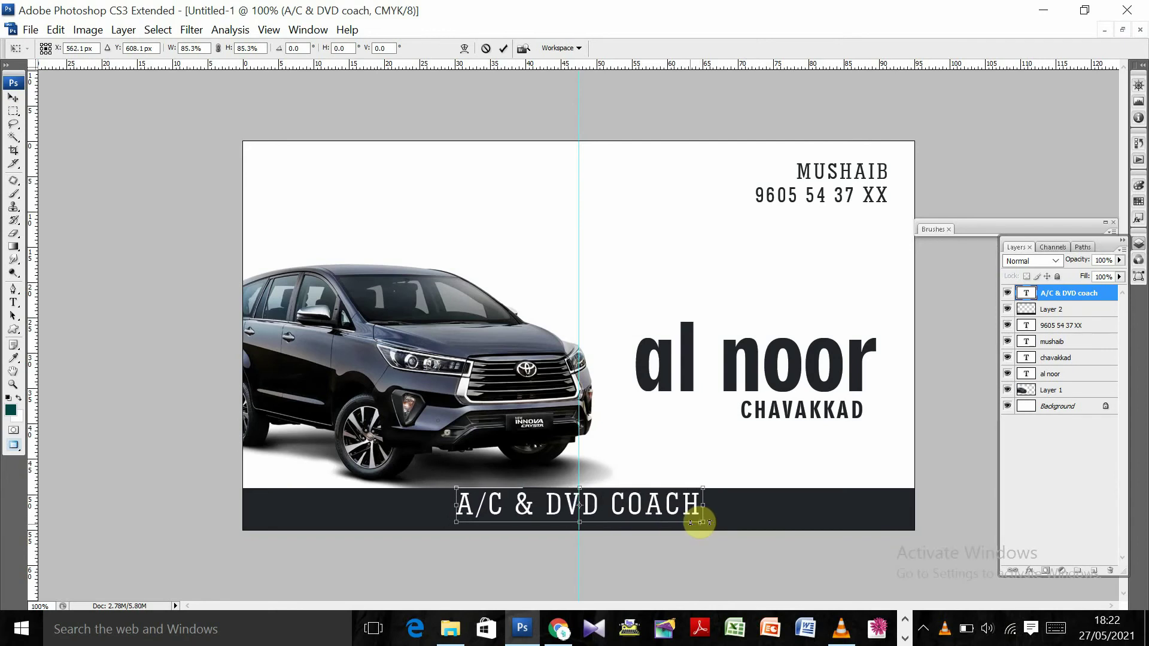
{"action": "key", "text": "Down"}
{"action": "key", "text": "Left"}
{"action": "key", "text": "Return"}
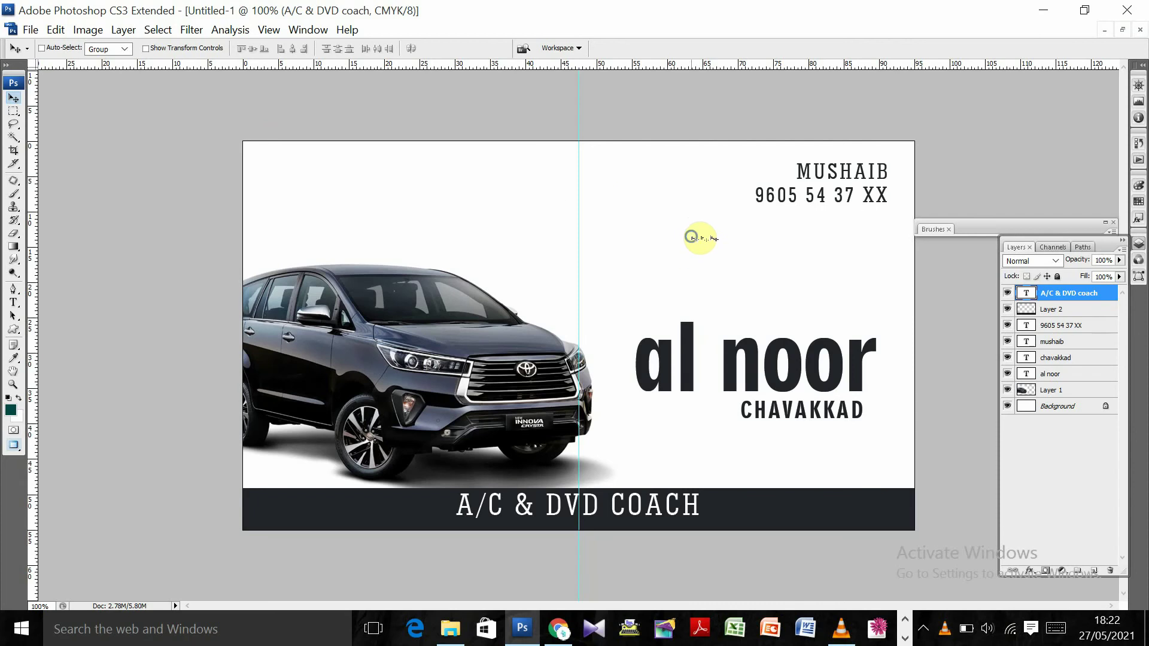
{"action": "right_click", "coordinate": [691, 236]}
{"action": "left_click", "coordinate": [702, 249]}
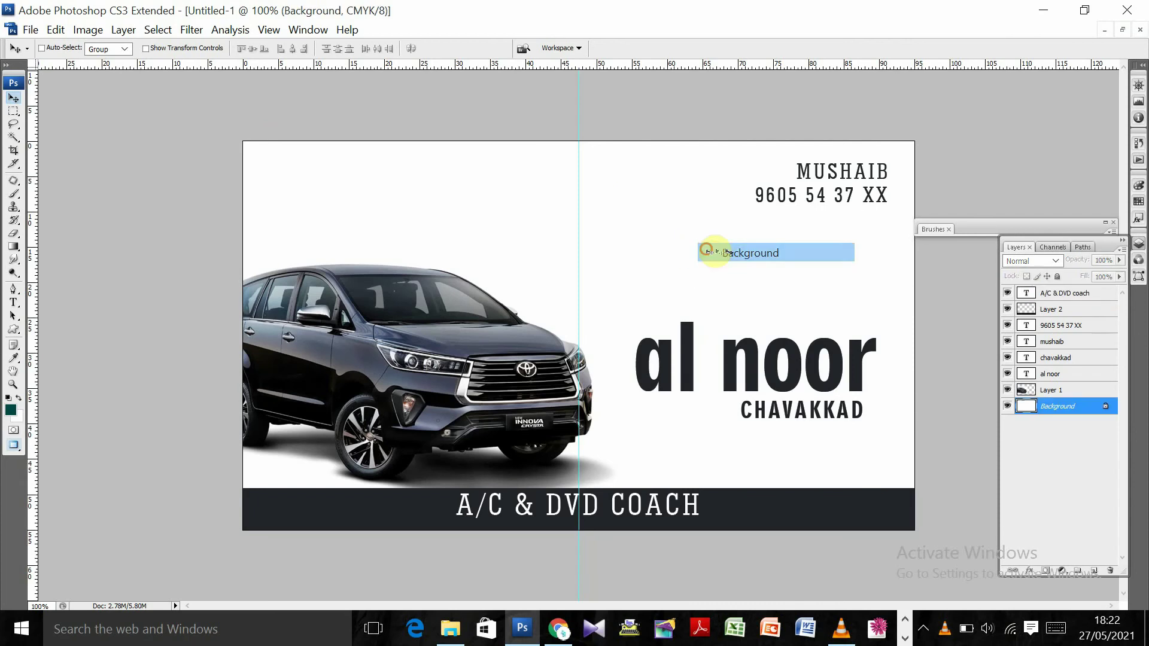
Preview the pink Rawpixel watercolour among the 'background design' image results in Chrome
{"action": "left_click", "coordinate": [563, 627]}
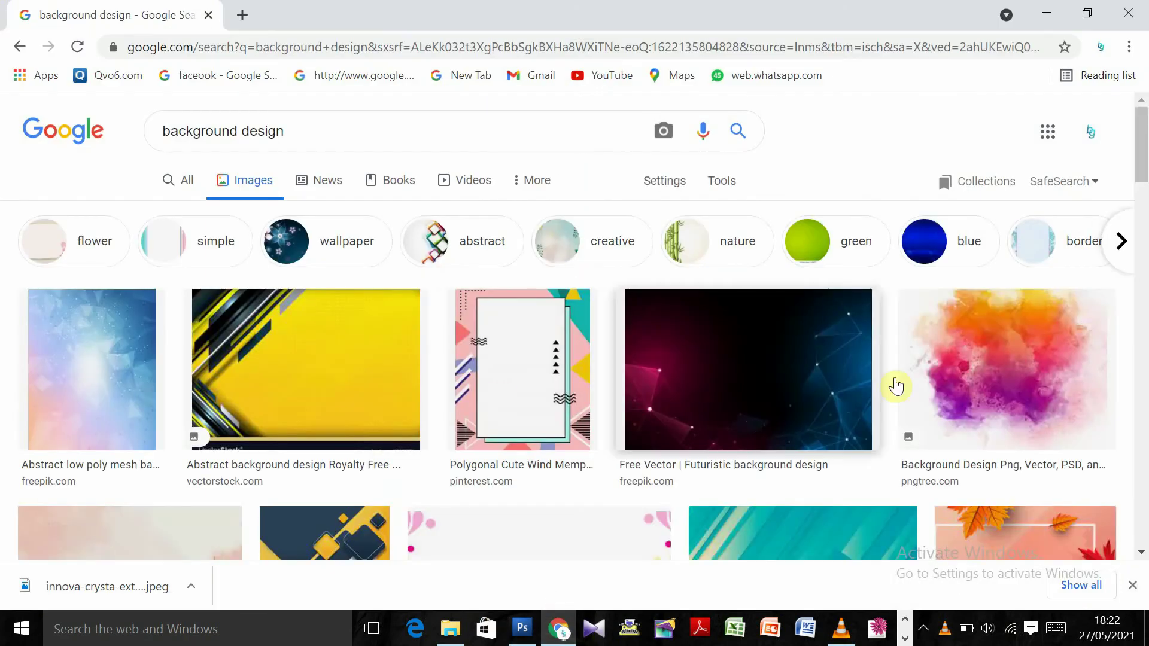
{"action": "left_click", "coordinate": [995, 390]}
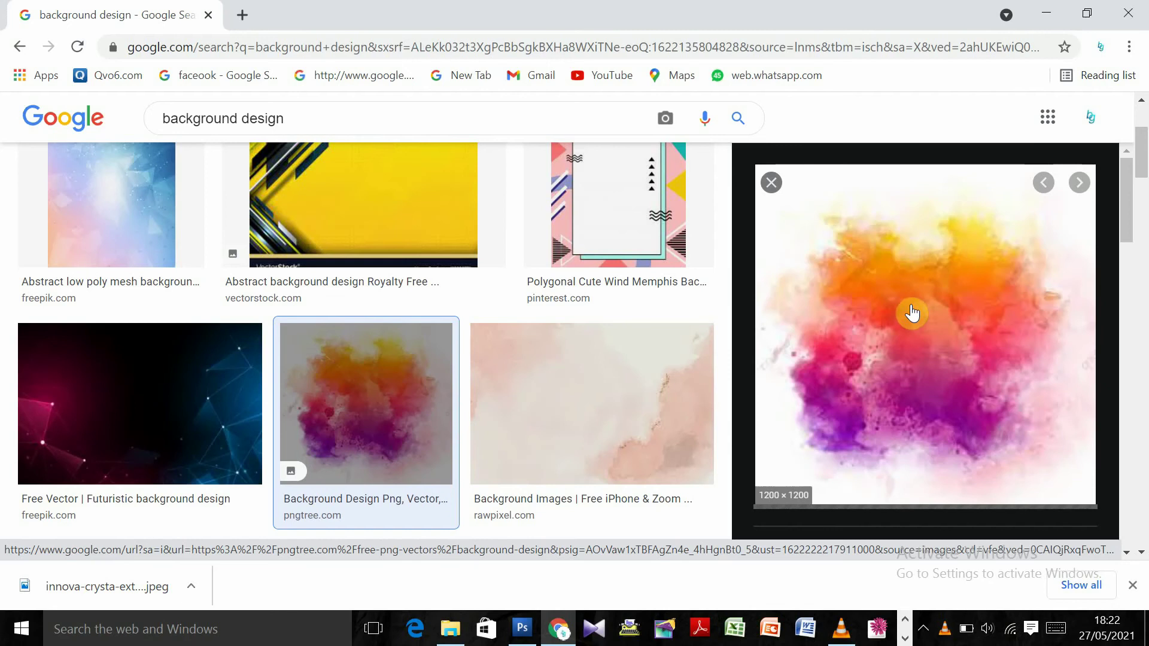
{"action": "left_click", "coordinate": [565, 389]}
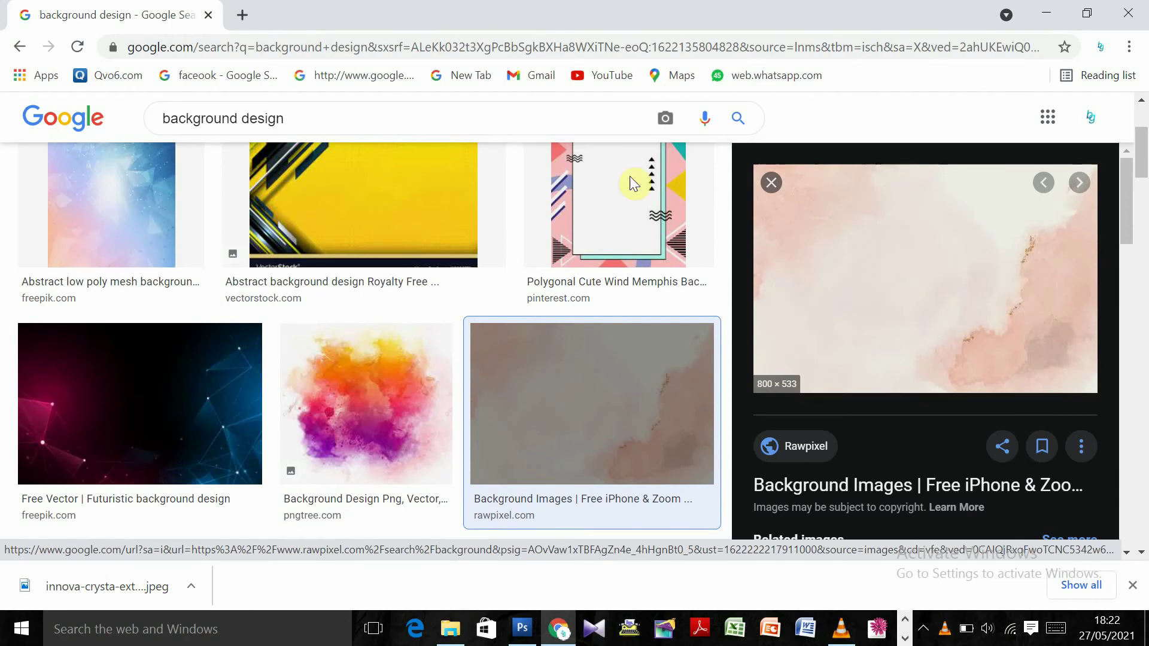
Search Google for 'mobile logo clipart' in a new tab
{"action": "left_click", "coordinate": [242, 15]}
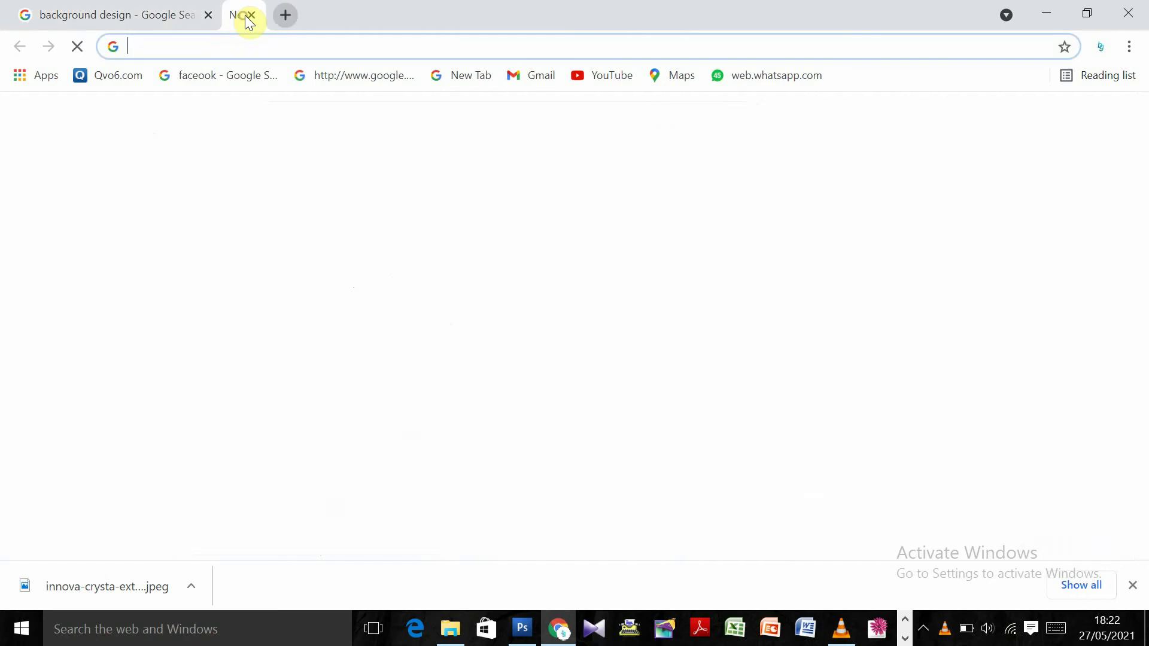
{"action": "type", "text": "mob "}
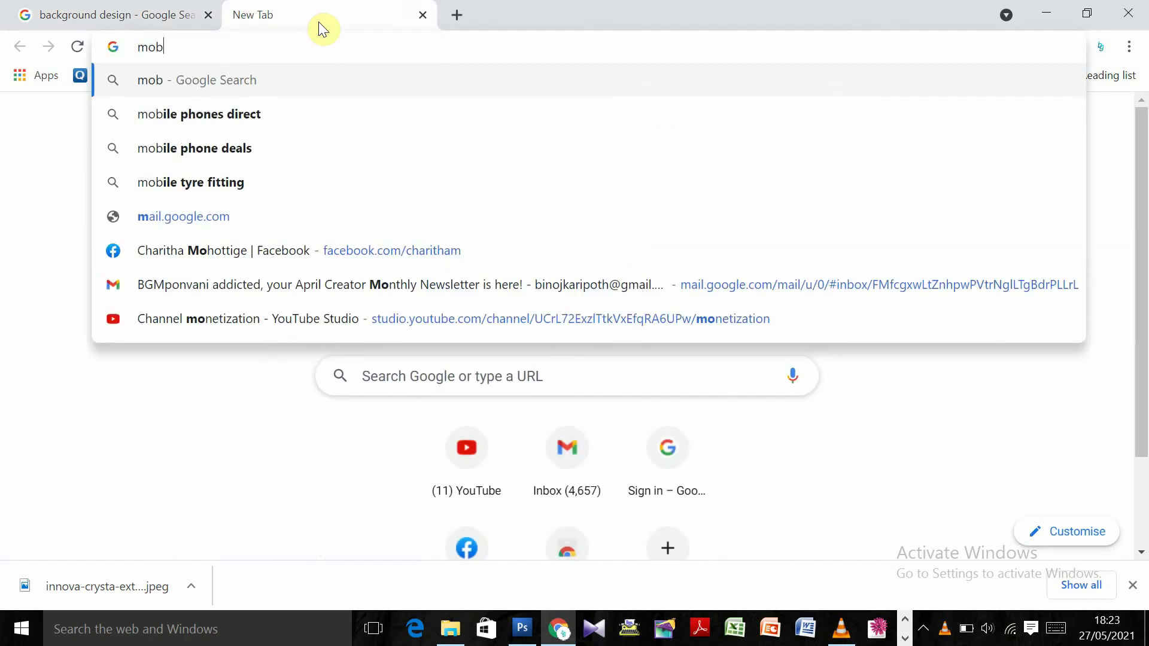
{"action": "type", "text": "logo "}
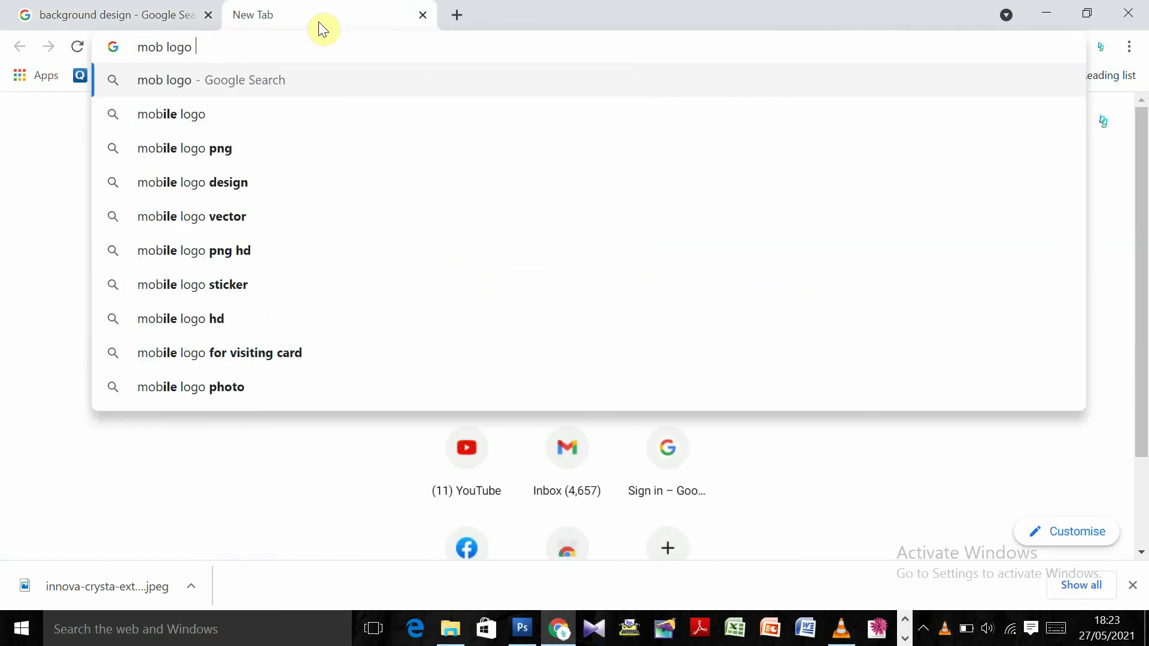
{"action": "type", "text": "cli"}
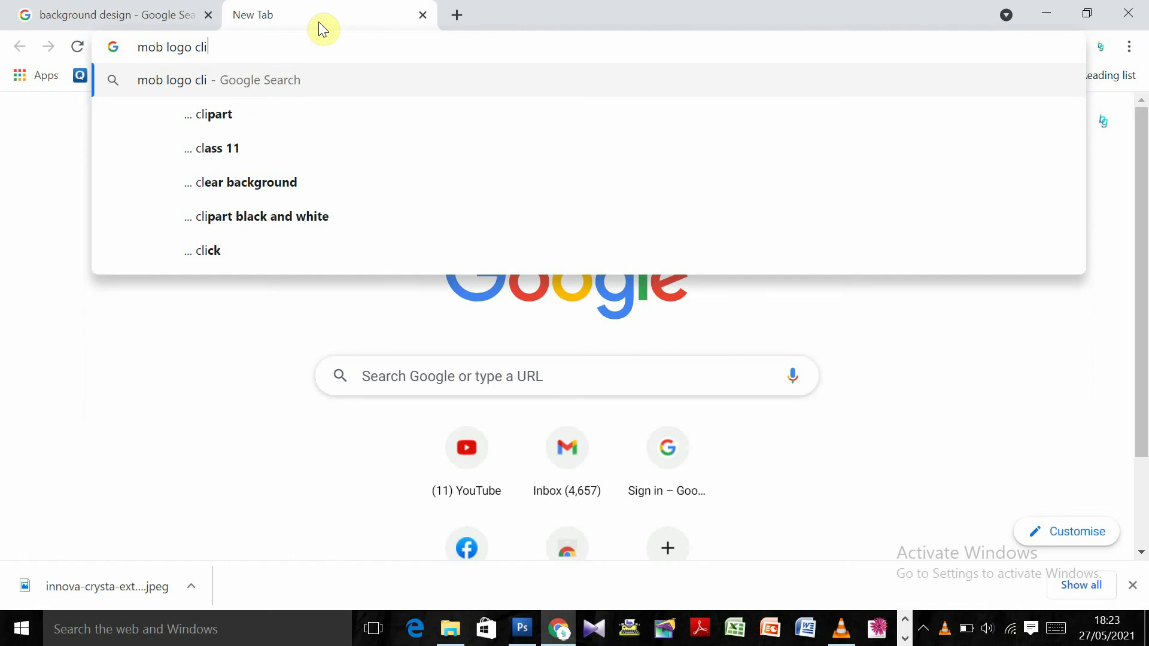
{"action": "type", "text": "pa"}
{"action": "key", "text": "Down"}
{"action": "key", "text": "Down"}
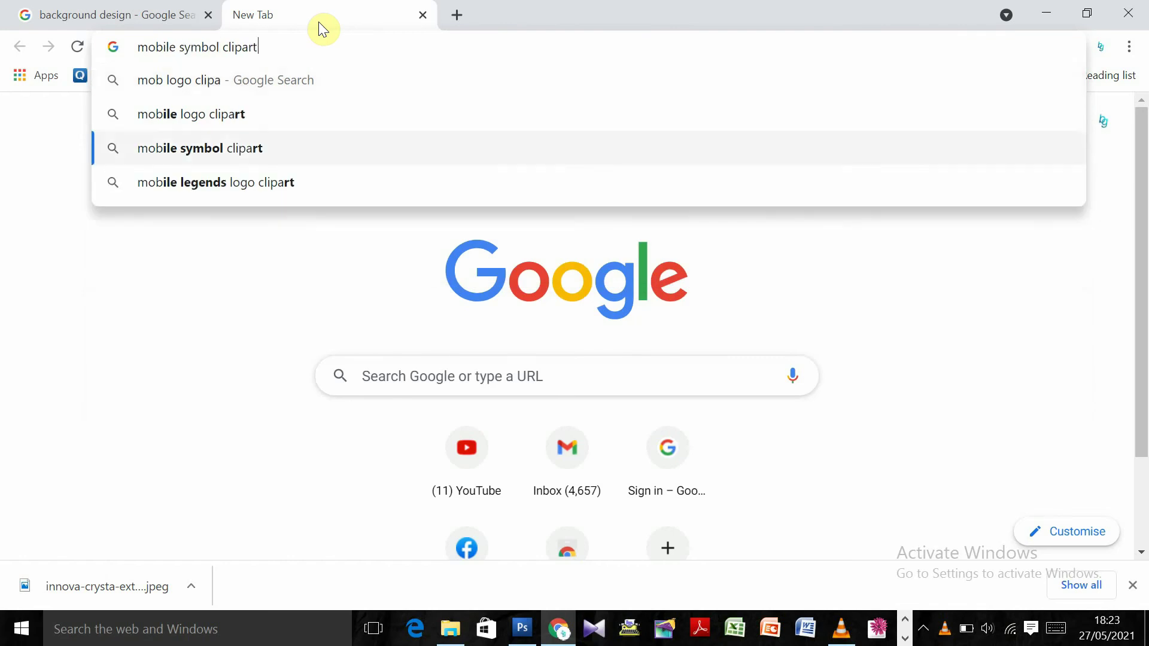
{"action": "key", "text": "Up"}
{"action": "key", "text": "Return"}
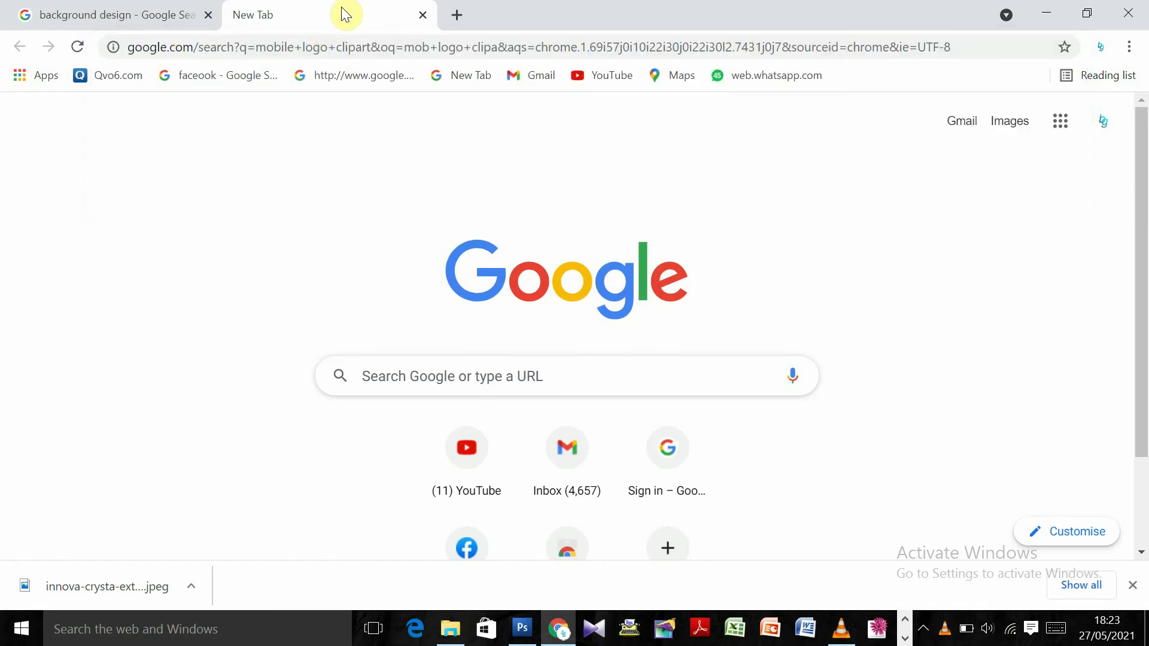
Save the watercolour as v546batch3-mynt-34-badgewatercolor_1.jpg in Downloads, then return to Photoshop
{"action": "left_click", "coordinate": [141, 12]}
{"action": "right_click", "coordinate": [891, 254]}
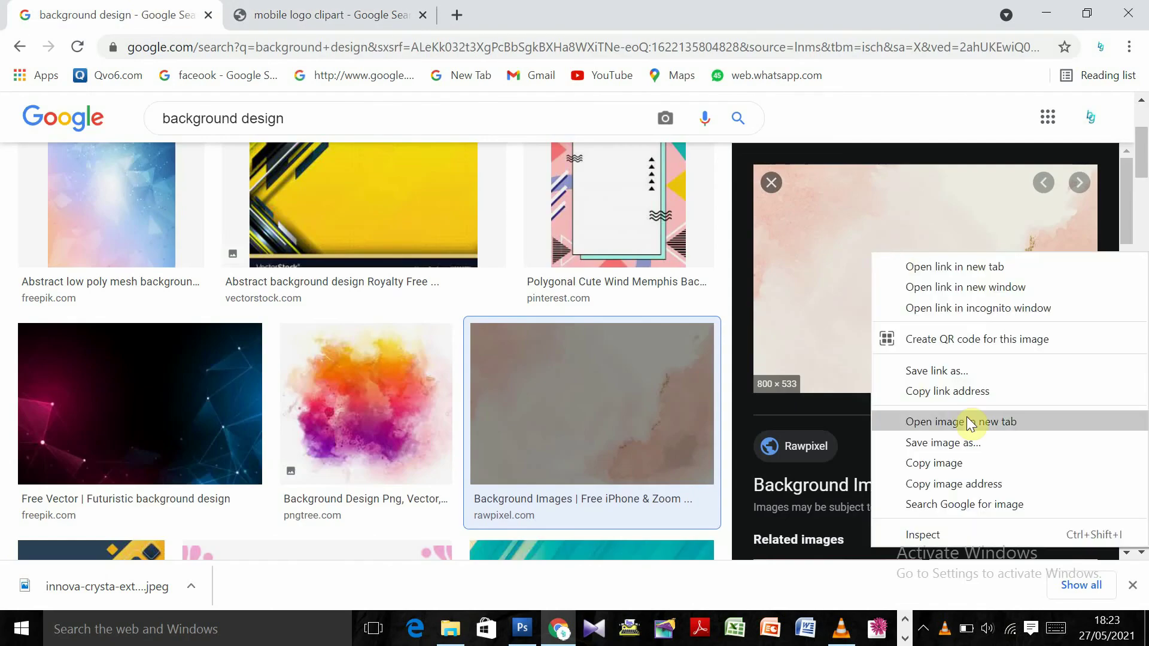
{"action": "left_click", "coordinate": [954, 462]}
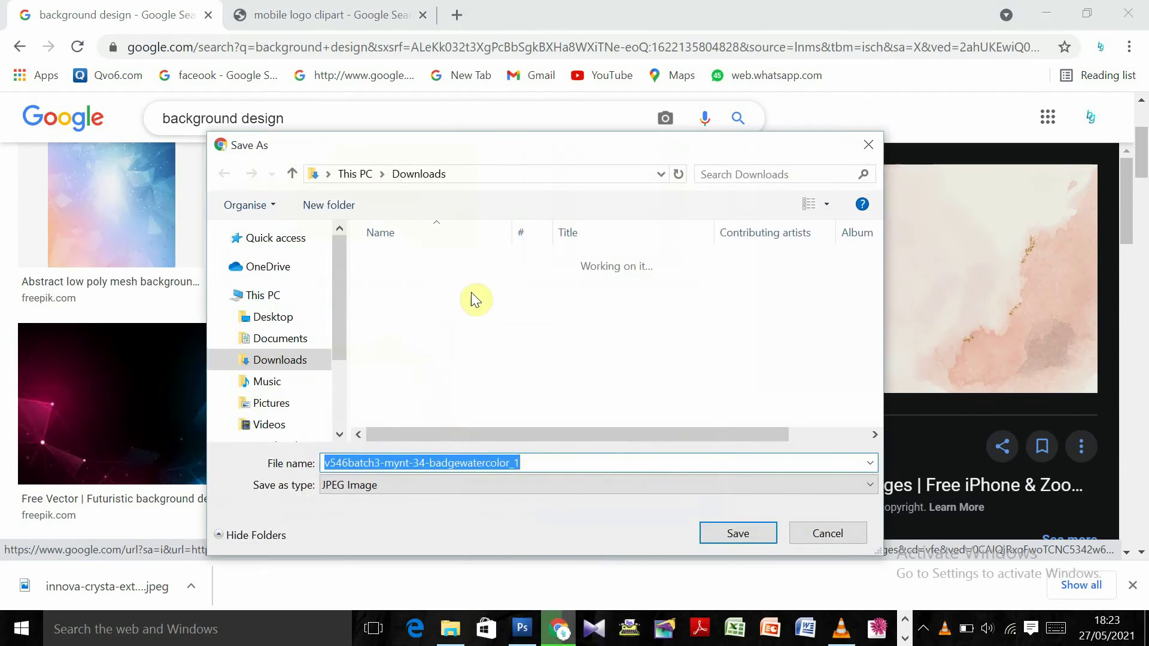
{"action": "left_click", "coordinate": [738, 533]}
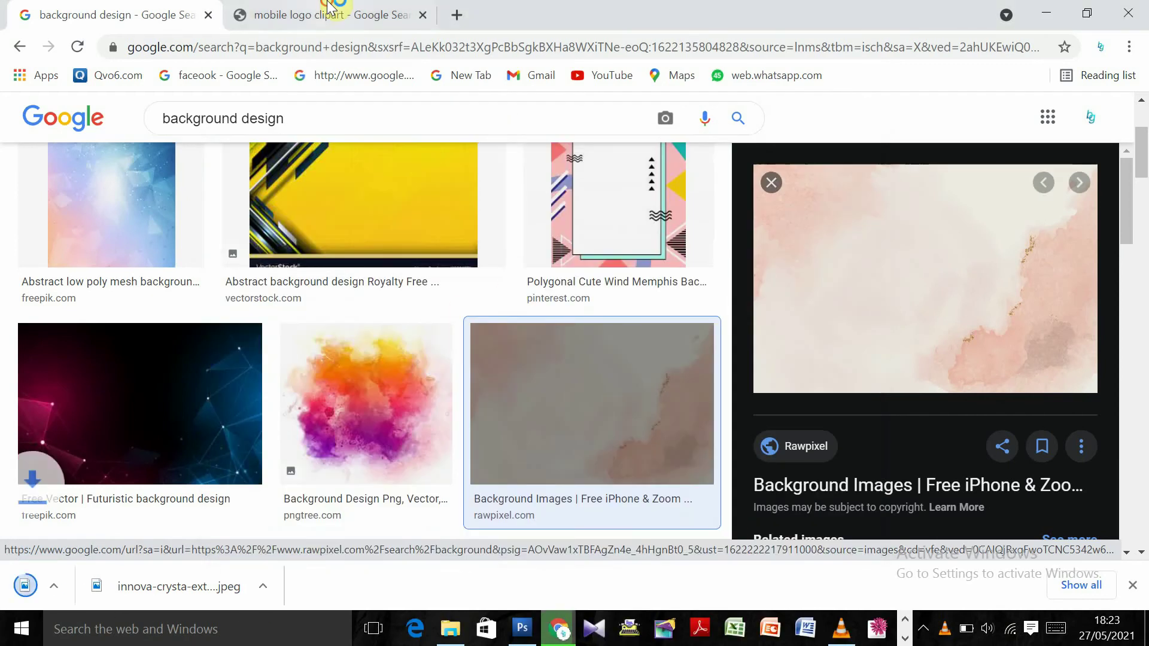
{"action": "left_click", "coordinate": [328, 11]}
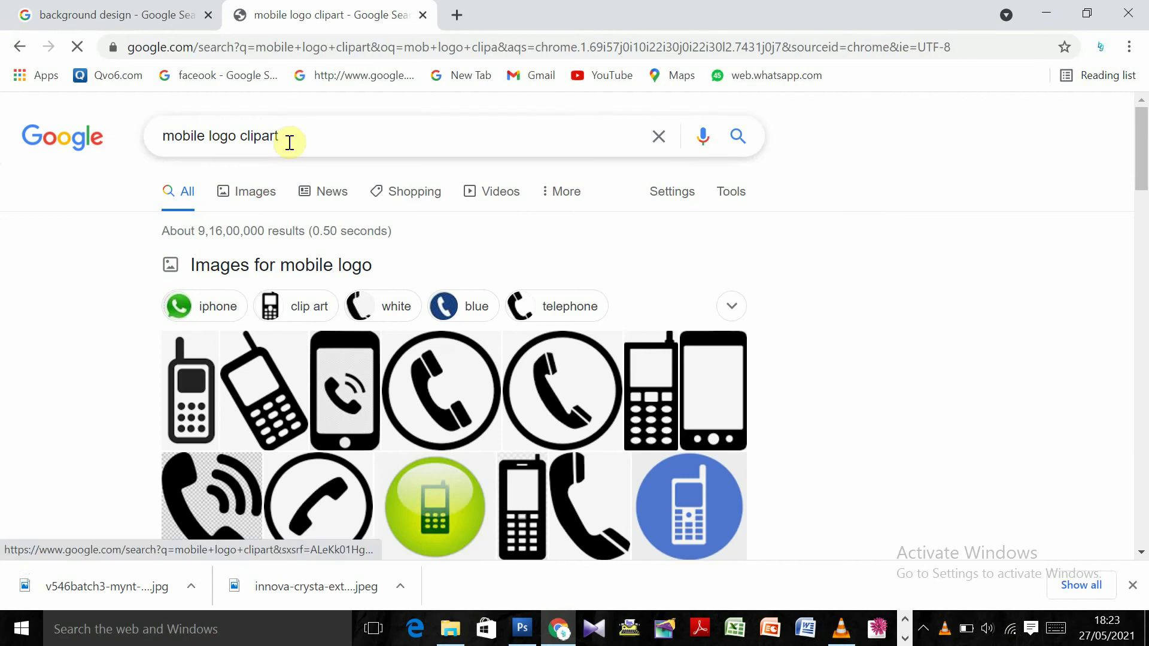
{"action": "left_click", "coordinate": [523, 628]}
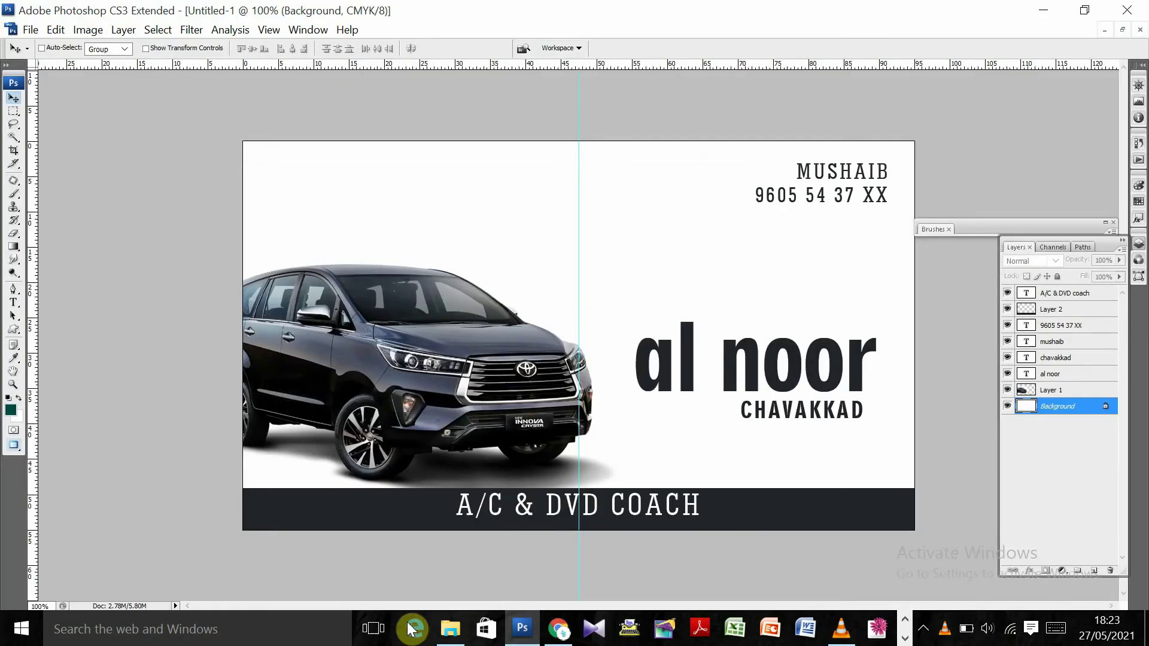
Bring the watercolour JPEG from Downloads onto the card as a new layer
{"action": "left_click", "coordinate": [464, 636]}
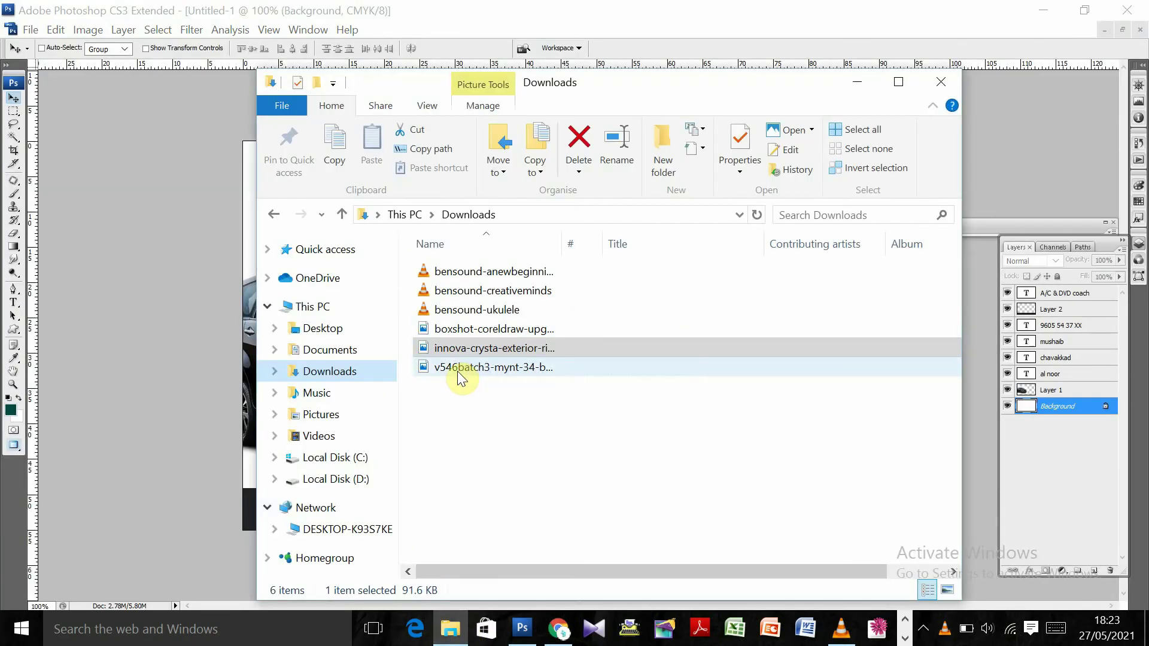
{"action": "mouse_move", "coordinate": [457, 368]}
{"action": "left_mouse_down"}
{"action": "mouse_move", "coordinate": [161, 346]}
{"action": "mouse_move", "coordinate": [141, 328]}
{"action": "left_mouse_up"}
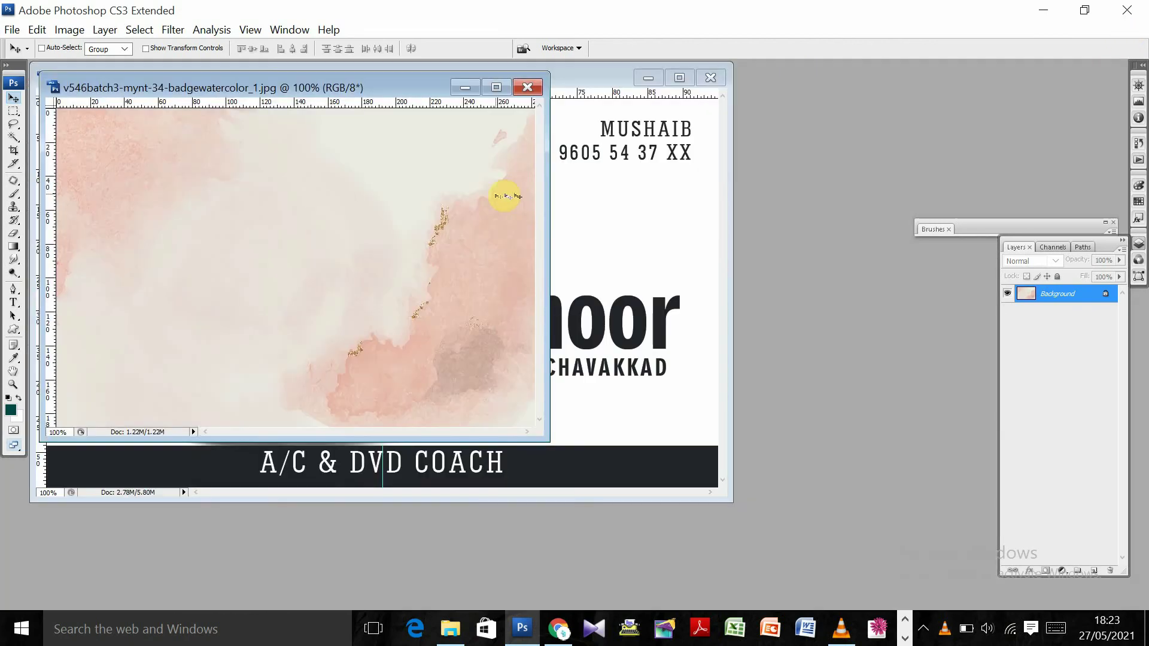
{"action": "left_click_drag", "start_coordinate": [505, 195], "coordinate": [706, 181]}
{"action": "left_click", "coordinate": [680, 79]}
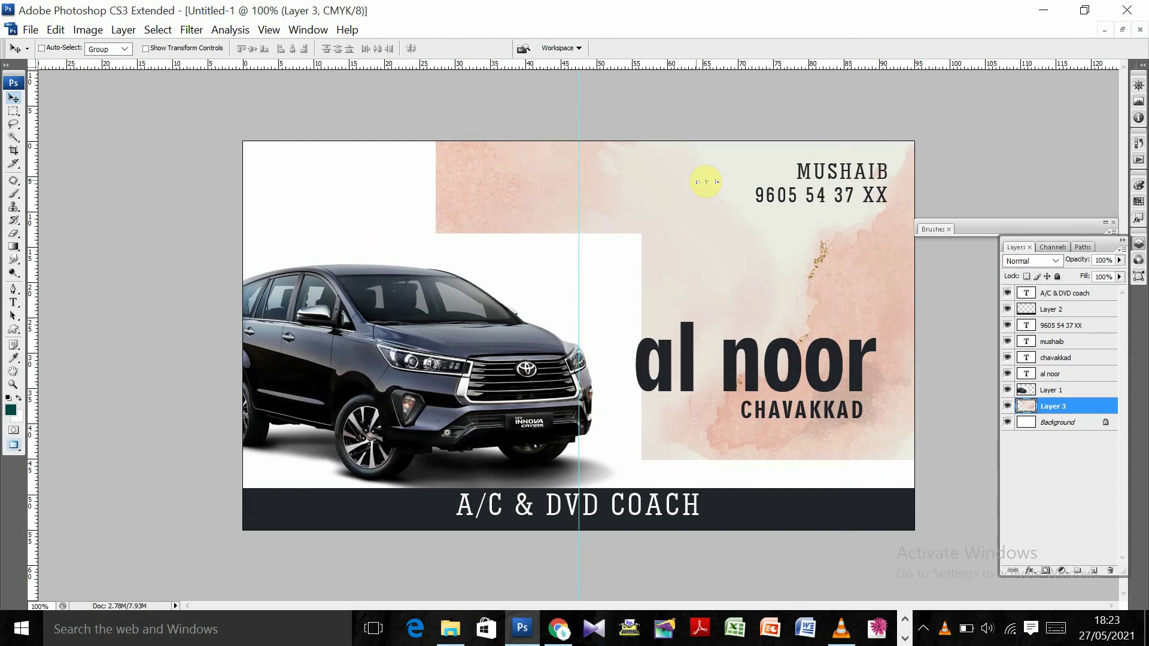
Stretch the watercolour layer to about 140% × 122% so it covers the whole card
{"action": "key", "text": "ctrl+t"}
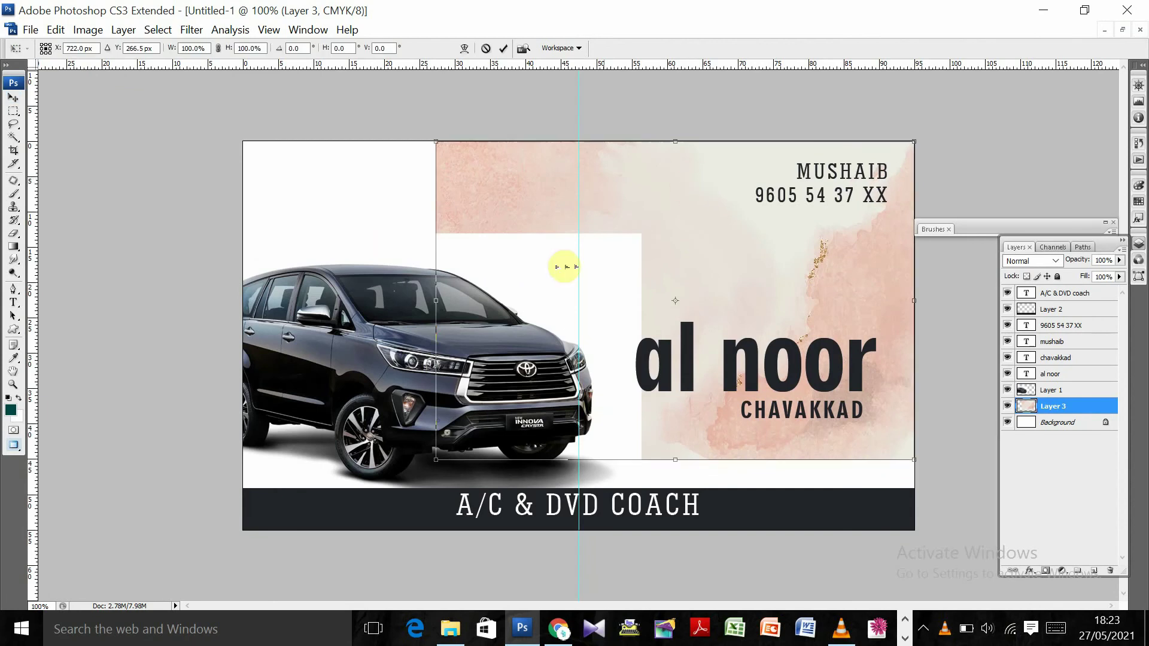
{"action": "mouse_move", "coordinate": [437, 460]}
{"action": "left_mouse_down"}
{"action": "mouse_move", "coordinate": [333, 529]}
{"action": "mouse_move", "coordinate": [331, 517]}
{"action": "left_mouse_up"}
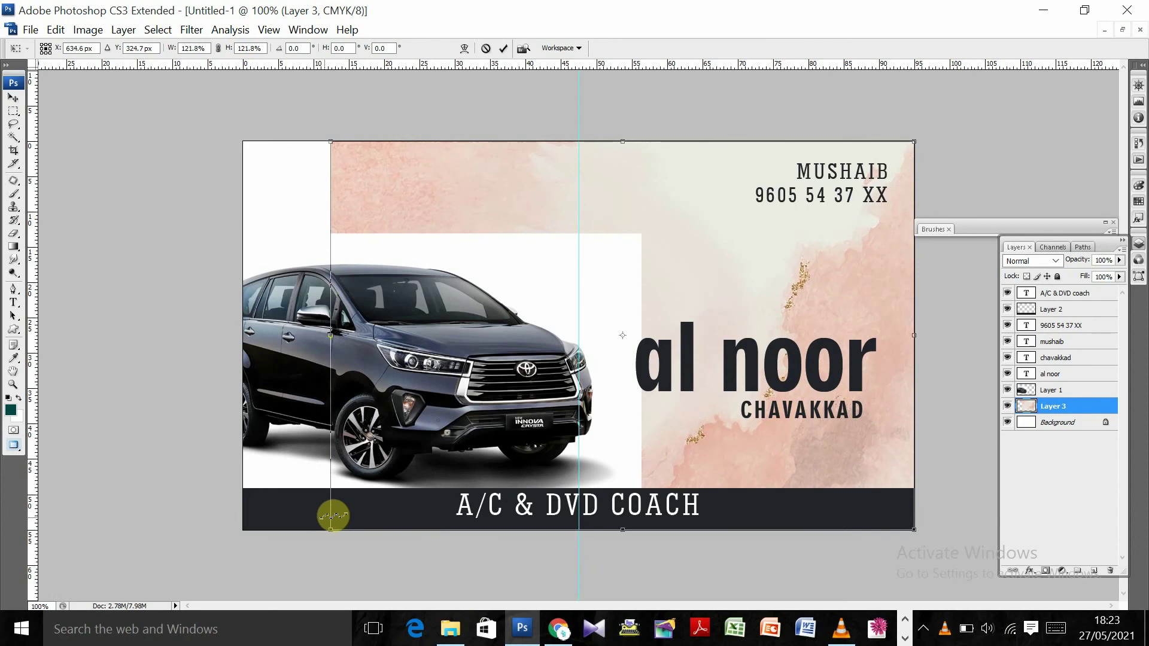
{"action": "left_click_drag", "start_coordinate": [329, 336], "coordinate": [242, 337]}
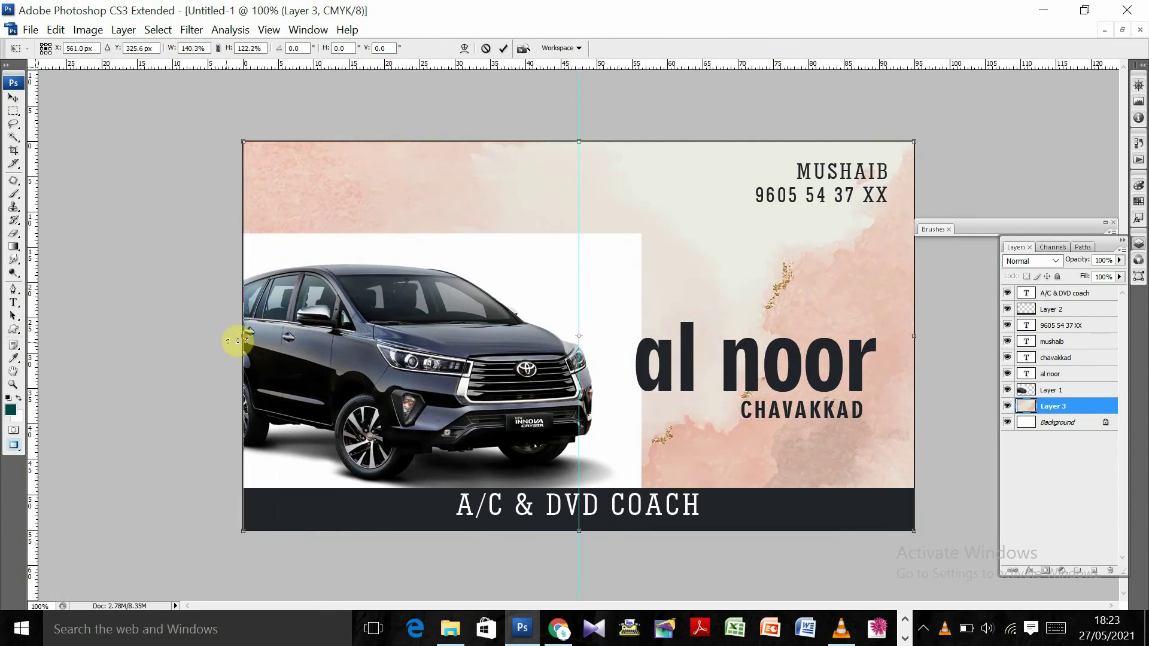
{"action": "key", "text": "Return"}
Magic-wand the white around the Innova, feather it 1 px, delete it and deselect
{"action": "right_click", "coordinate": [397, 340]}
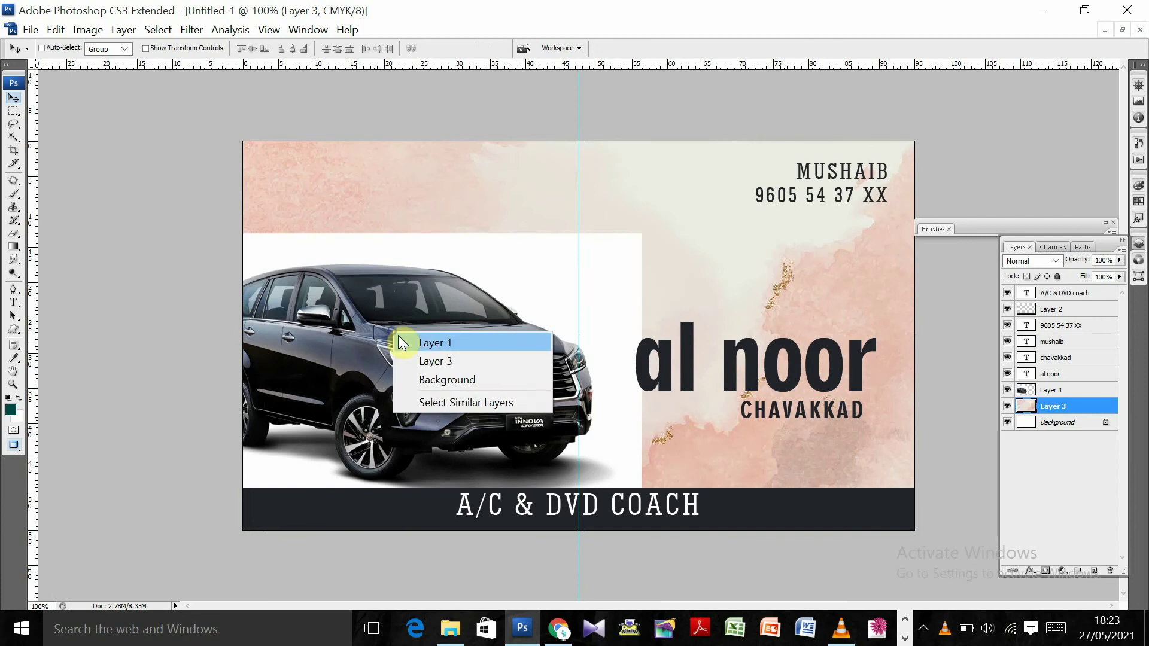
{"action": "left_click", "coordinate": [430, 342]}
{"action": "left_click", "coordinate": [13, 137]}
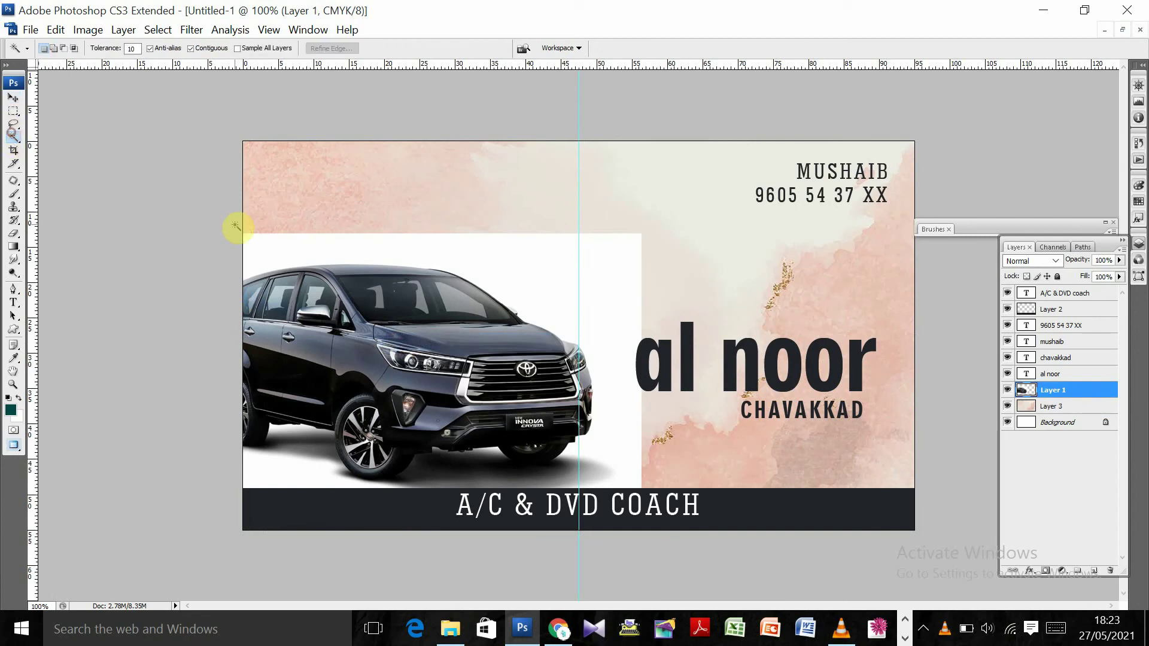
{"action": "left_click", "coordinate": [274, 249]}
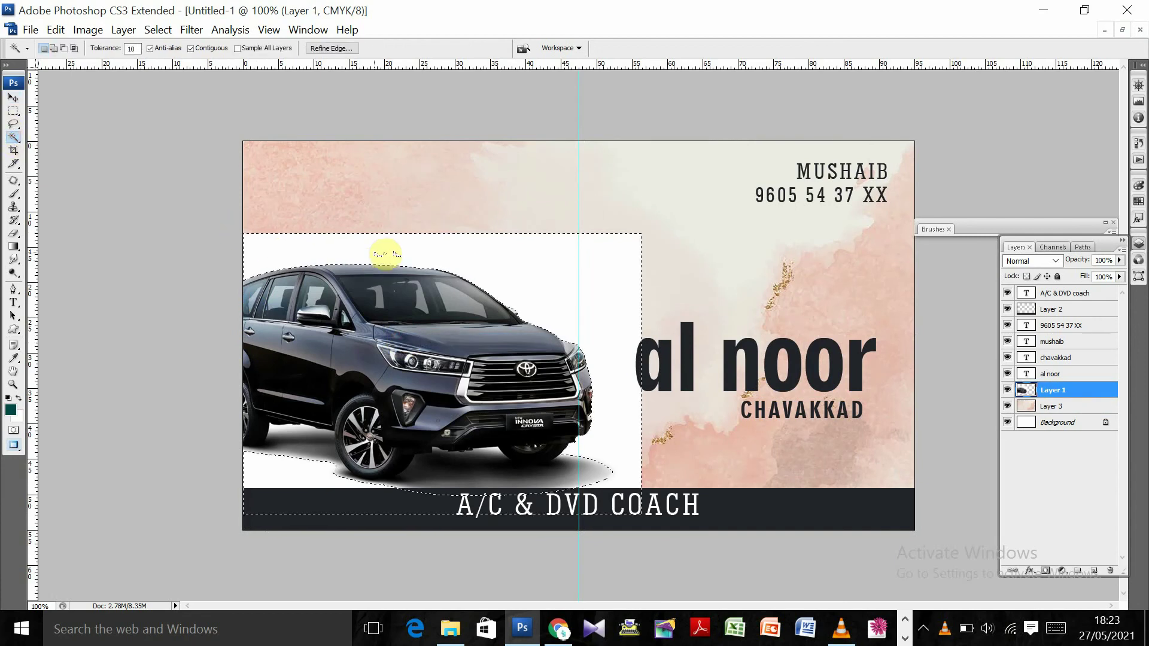
{"action": "right_click", "coordinate": [427, 258]}
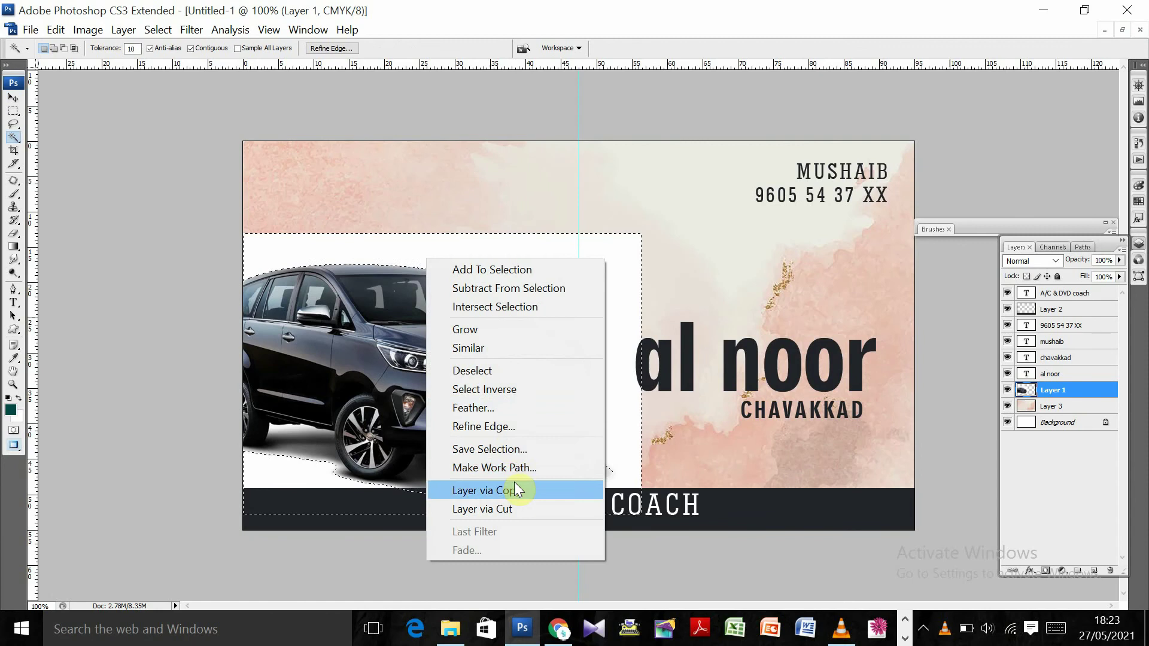
{"action": "left_click", "coordinate": [513, 413]}
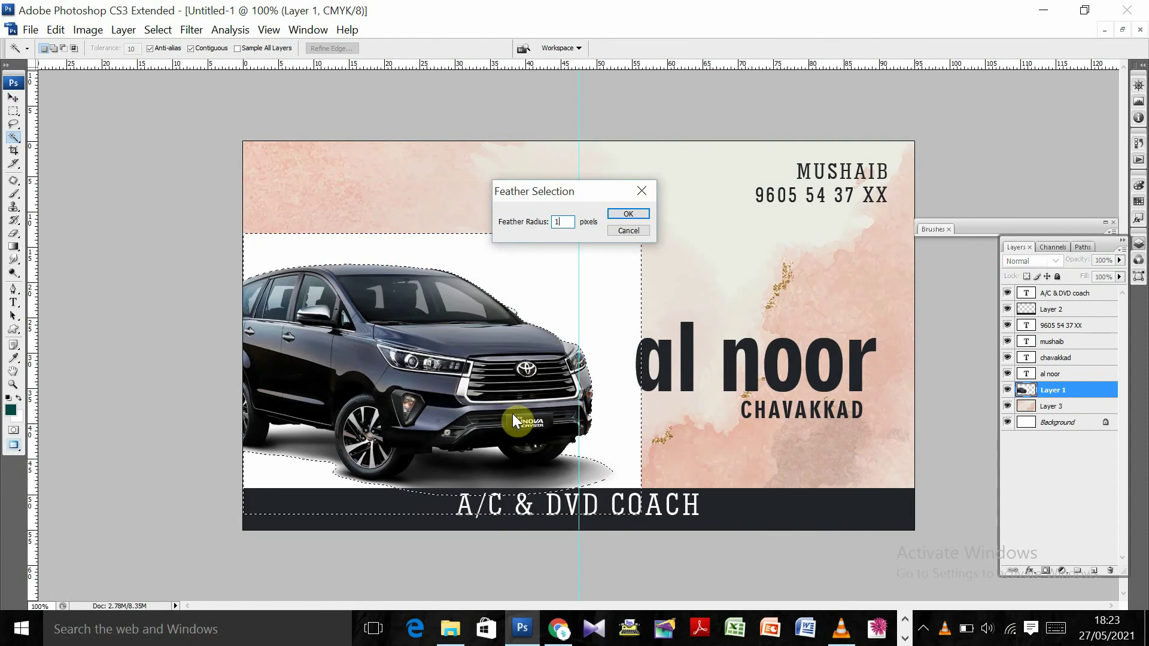
{"action": "key", "text": "Return"}
{"action": "key", "text": "Delete"}
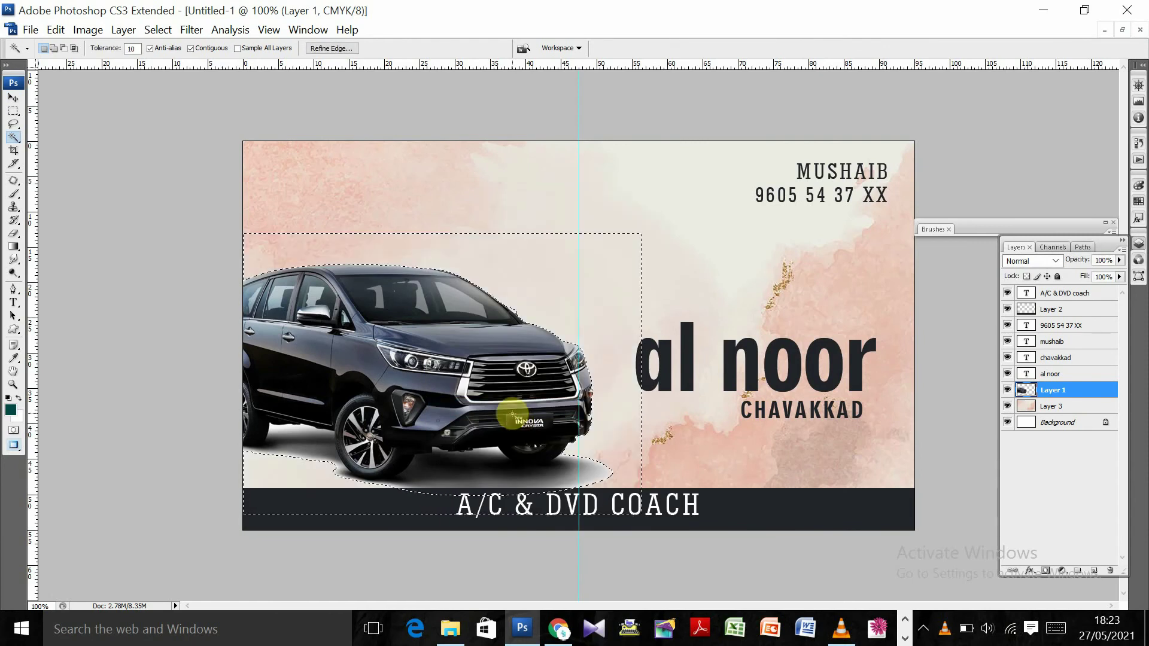
{"action": "key", "text": "ctrl+d"}
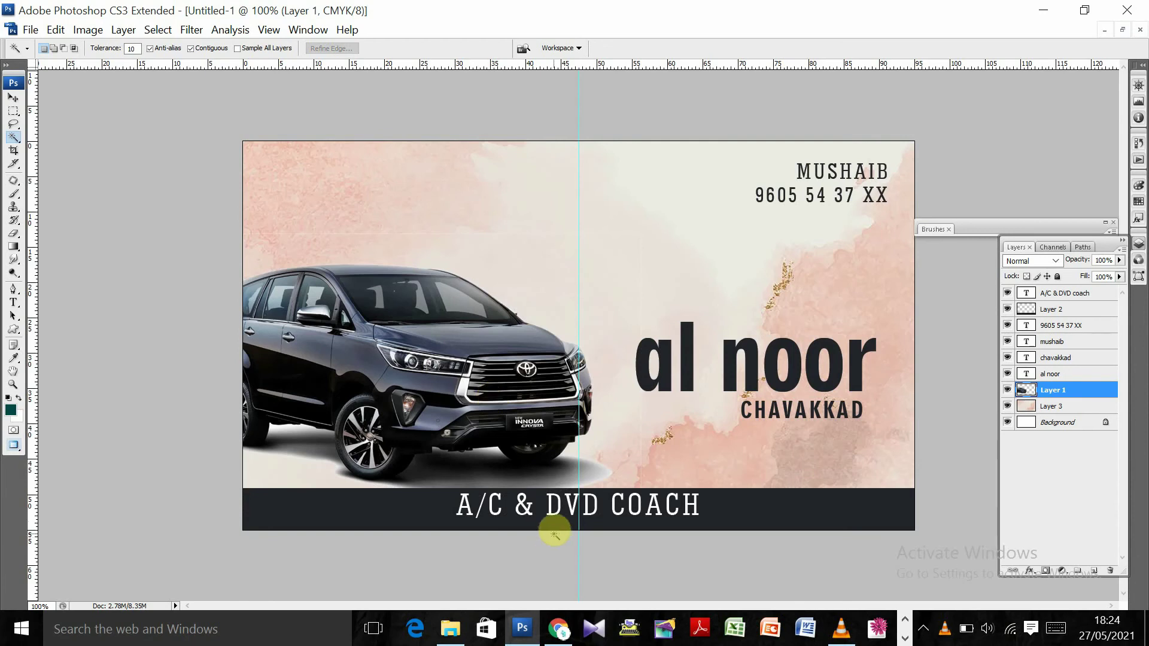
{"action": "key", "text": "ctrl+plus"}
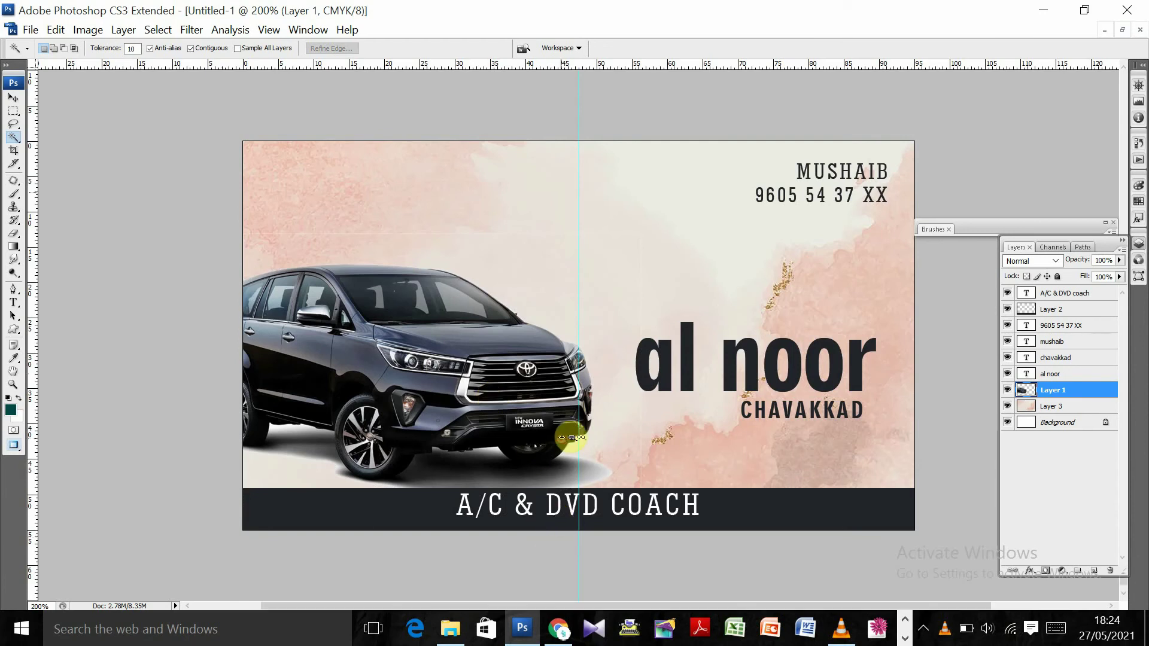
{"action": "key", "text": "ctrl+plus"}
{"action": "key", "text": "ctrl+plus"}
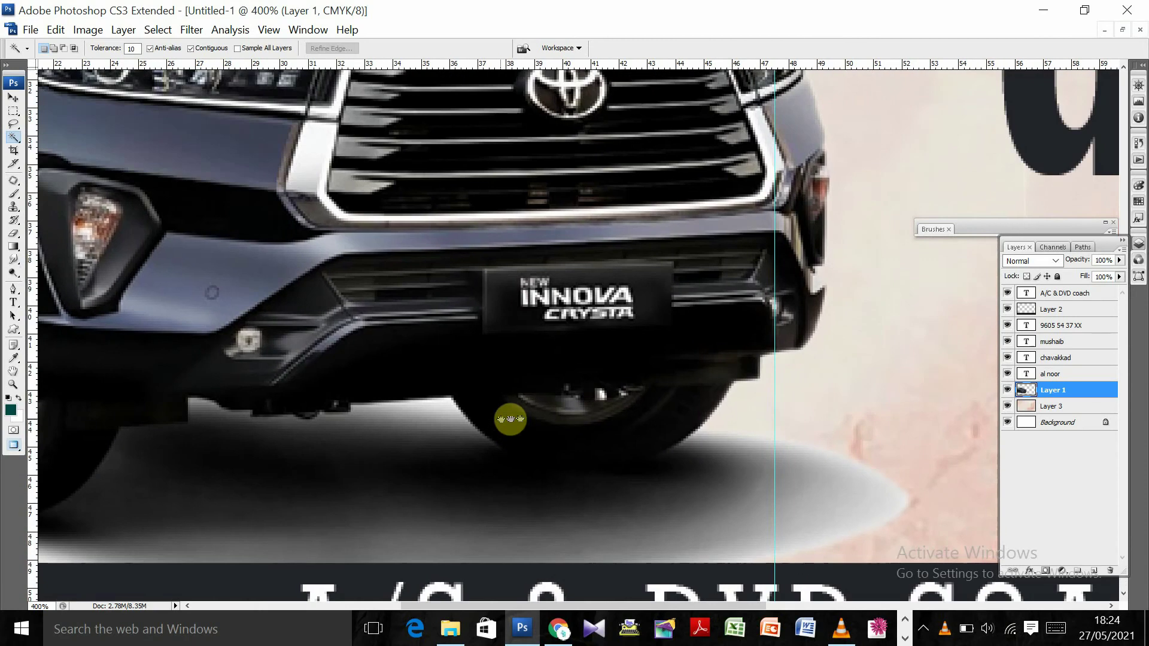
Draw a four-corner Pen shape over the car's front INNOVA badge
{"action": "left_click", "coordinate": [14, 289]}
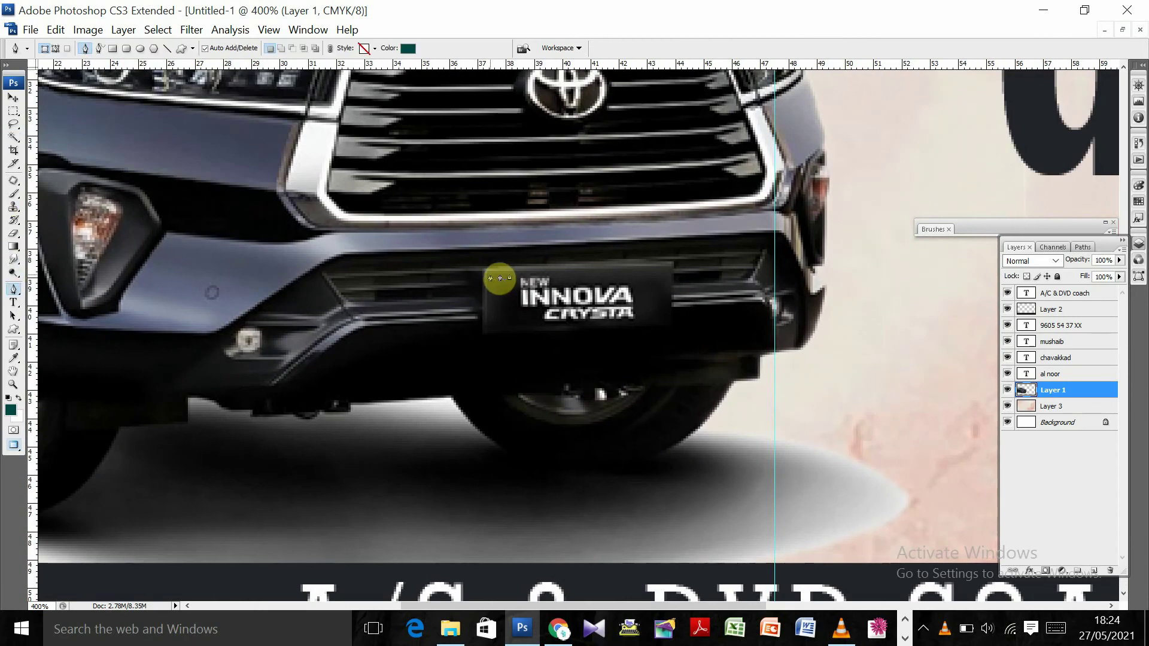
{"action": "left_click", "coordinate": [484, 271]}
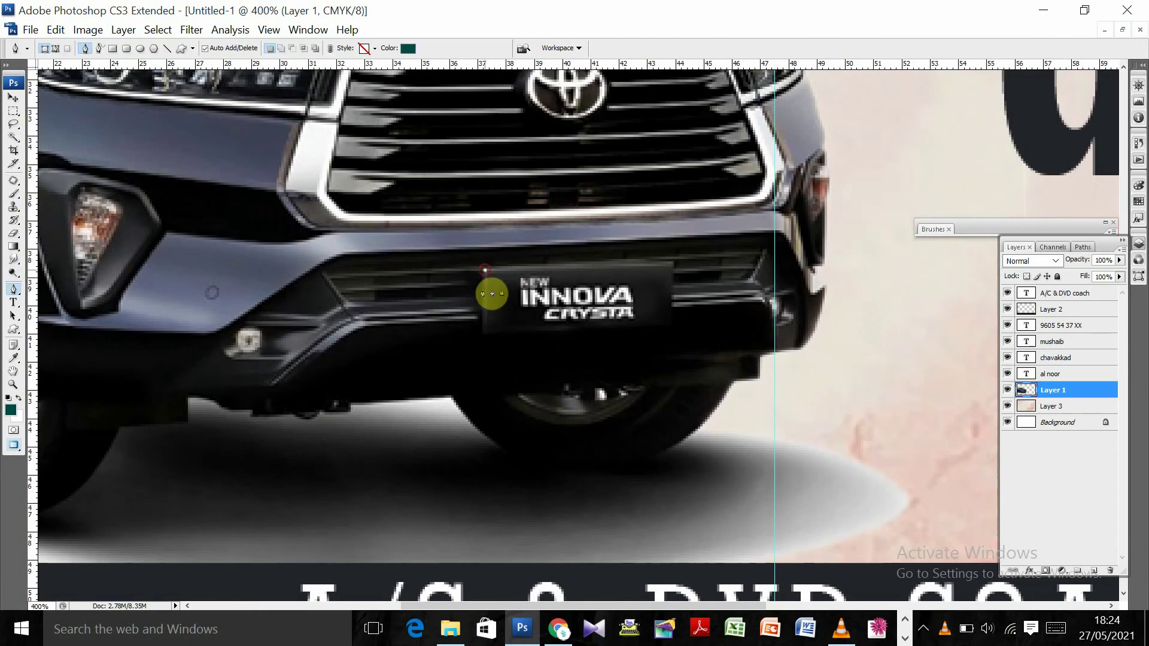
{"action": "left_click", "coordinate": [484, 333]}
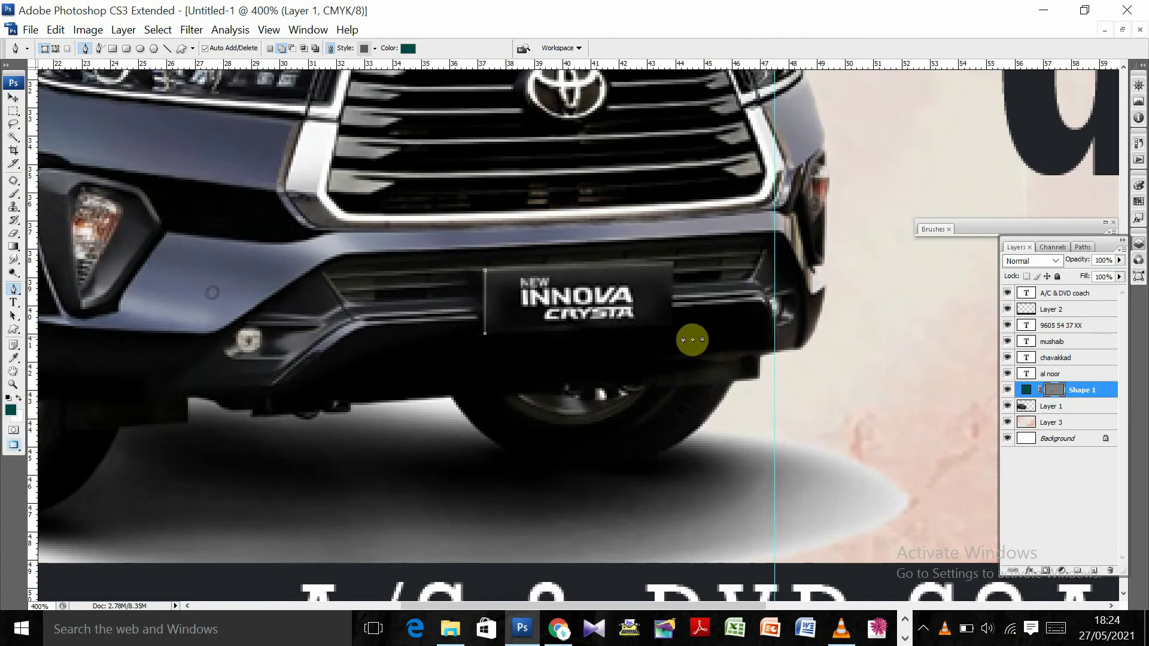
{"action": "left_click", "coordinate": [673, 328]}
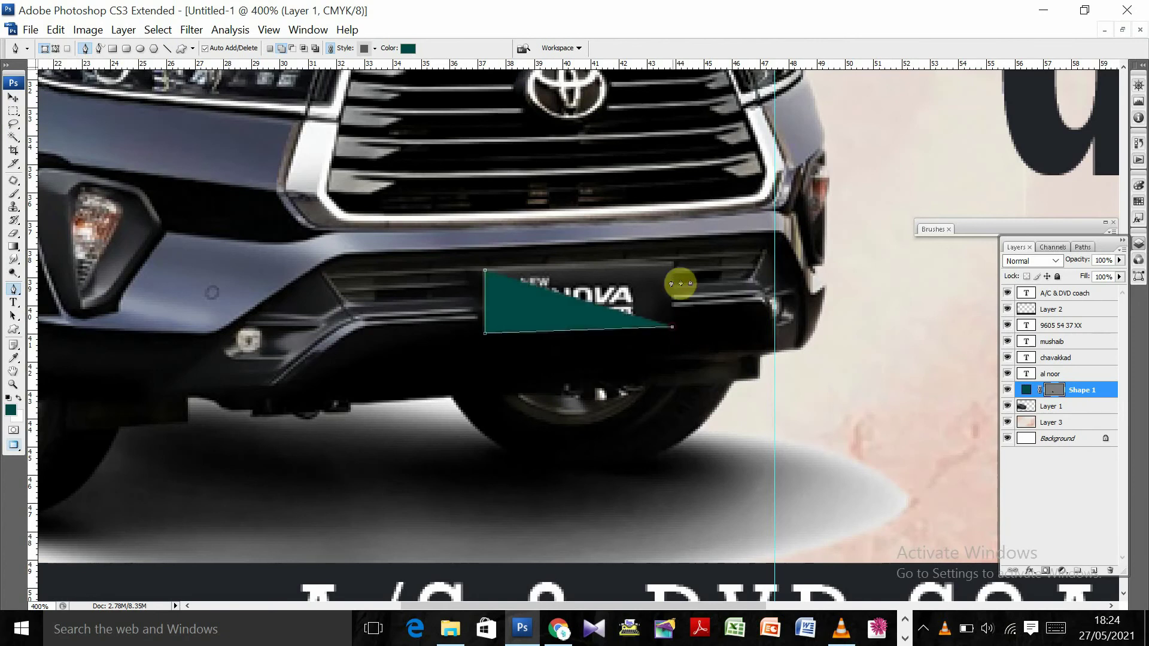
{"action": "key", "text": "ctrl+z"}
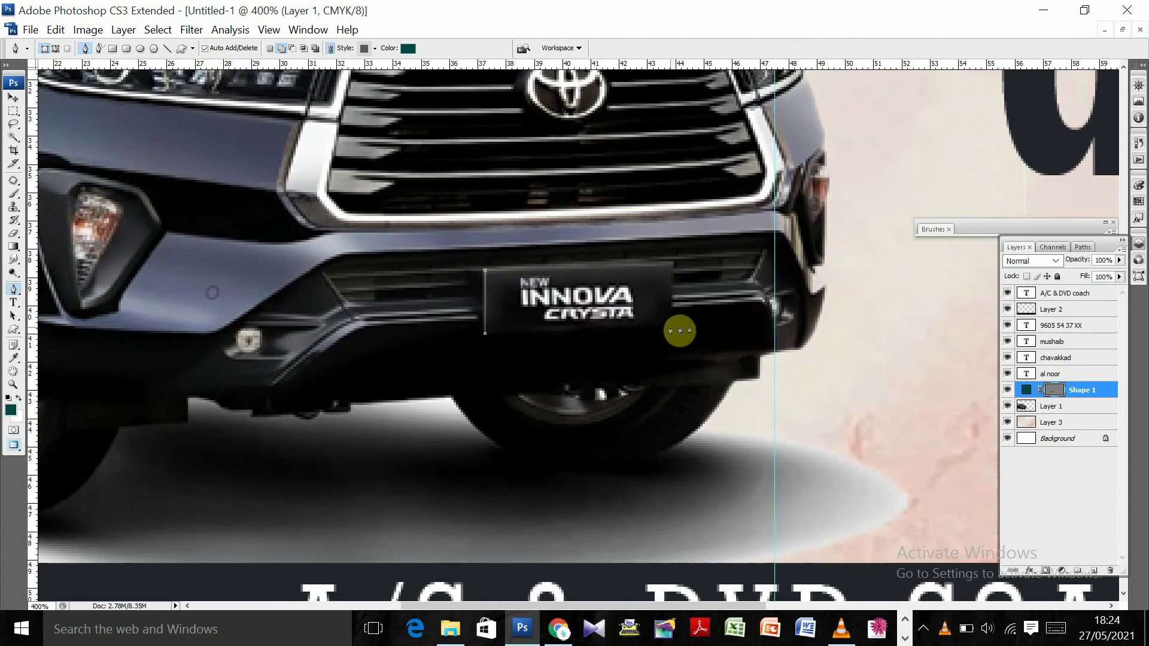
{"action": "left_click", "coordinate": [671, 325]}
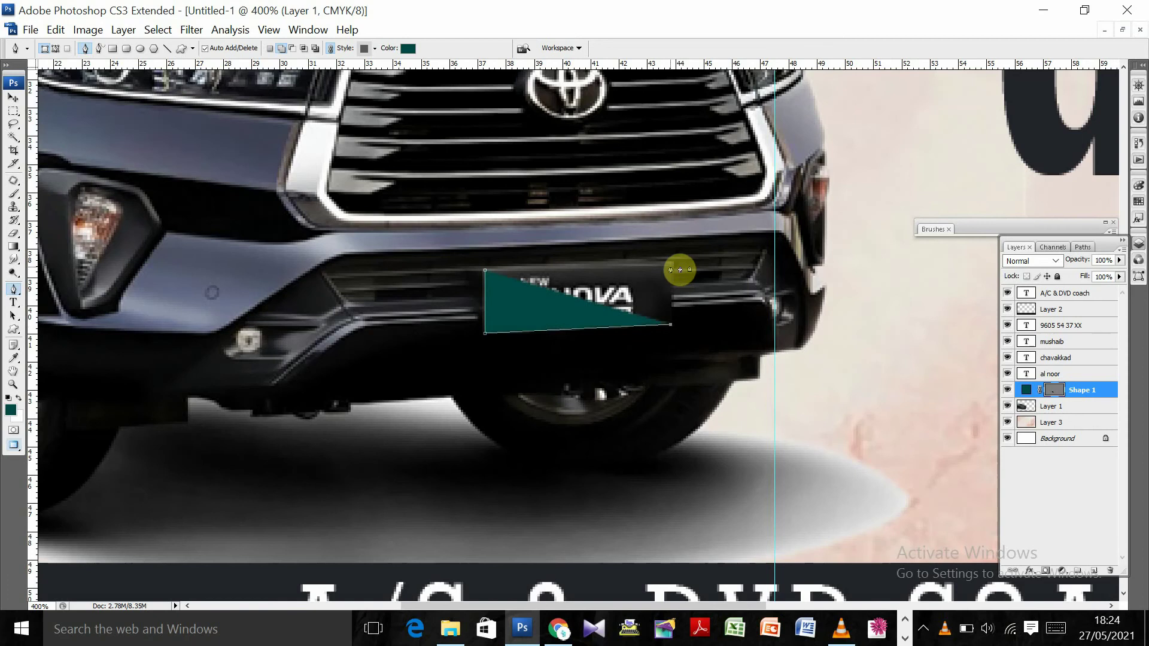
{"action": "left_click", "coordinate": [671, 265]}
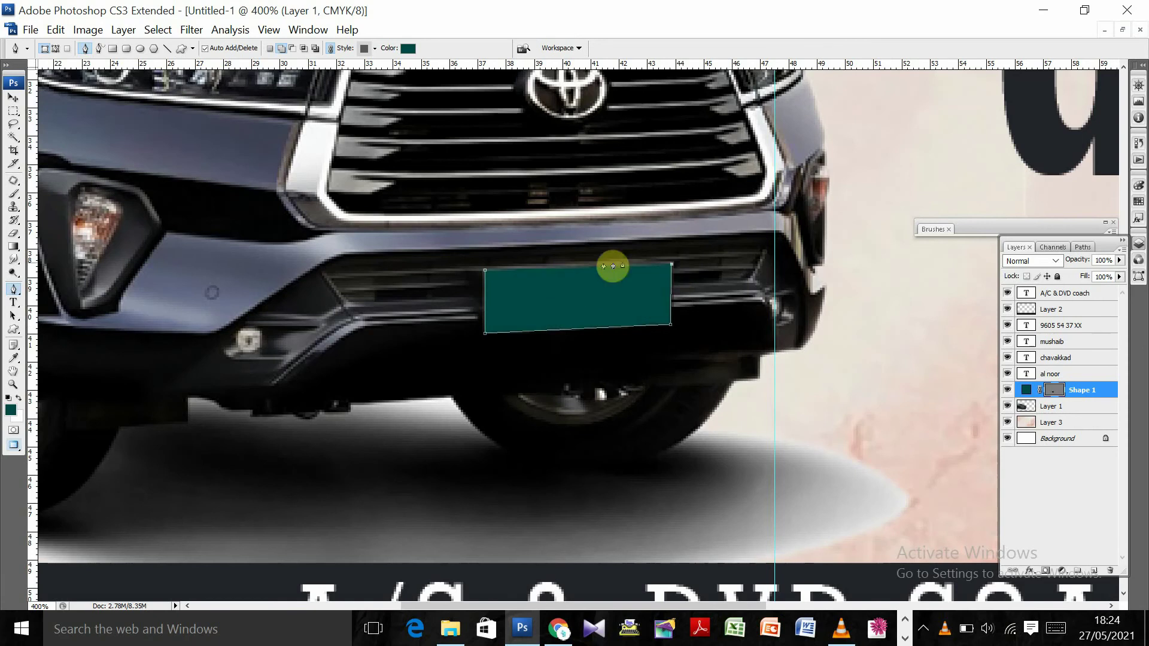
{"action": "left_click", "coordinate": [12, 99]}
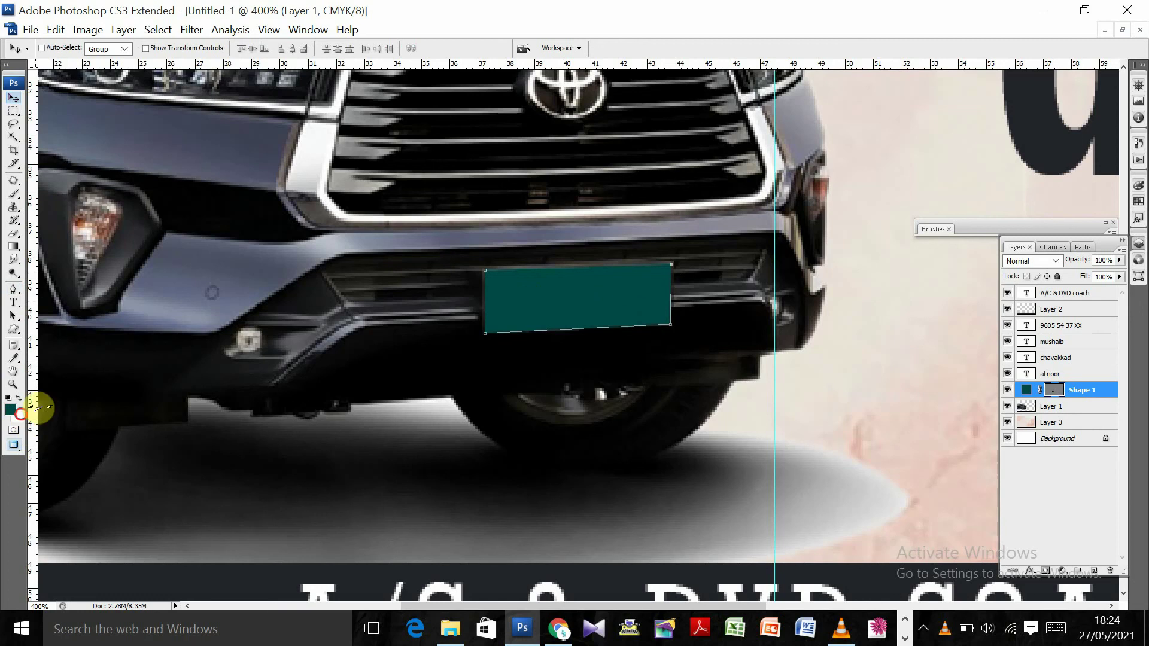
Fill the plate shape with solid yellow
{"action": "left_click", "coordinate": [17, 416]}
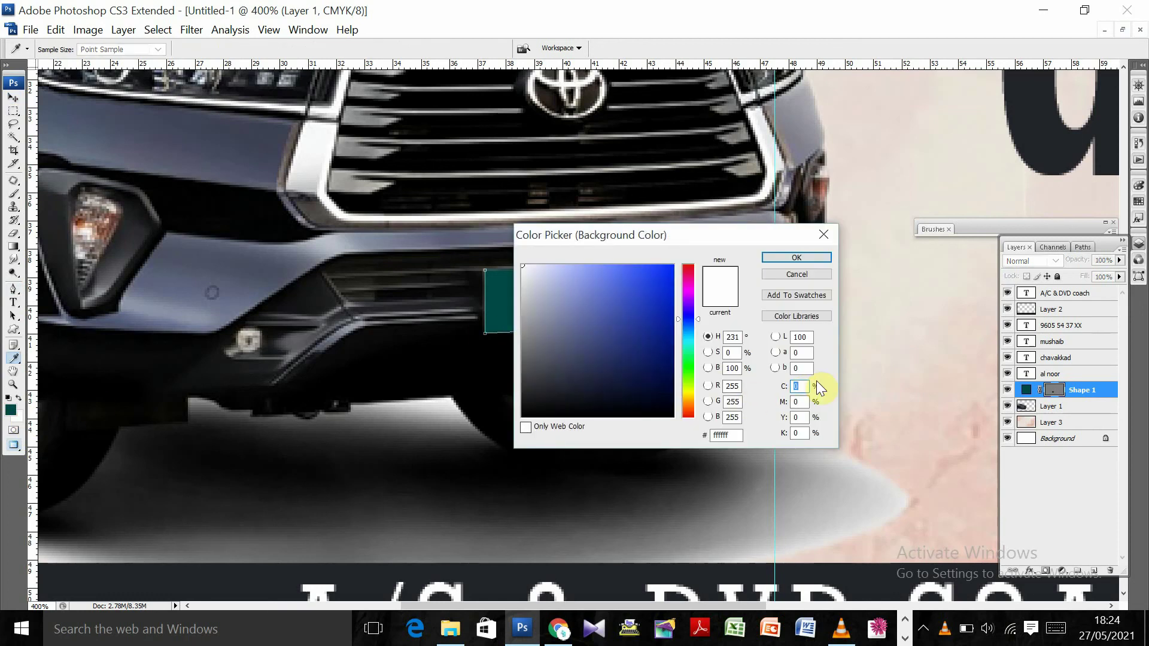
{"action": "key", "text": "Tab"}
{"action": "type", "text": "100"}
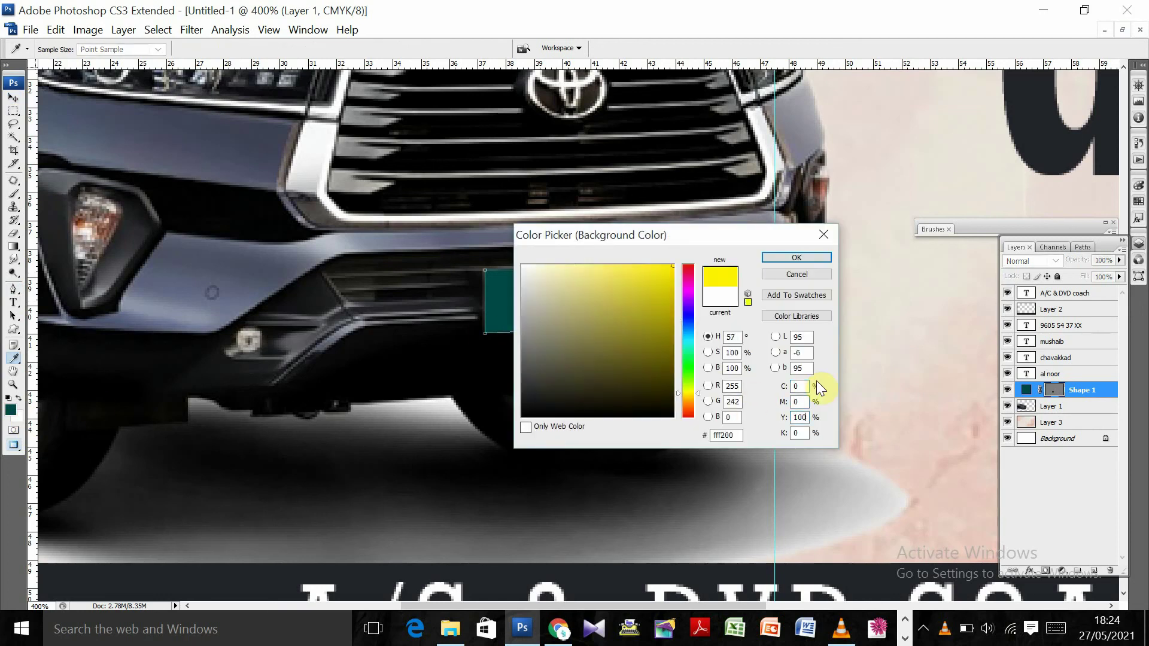
{"action": "key", "text": "Return"}
{"action": "key", "text": "ctrl+BackSpace"}
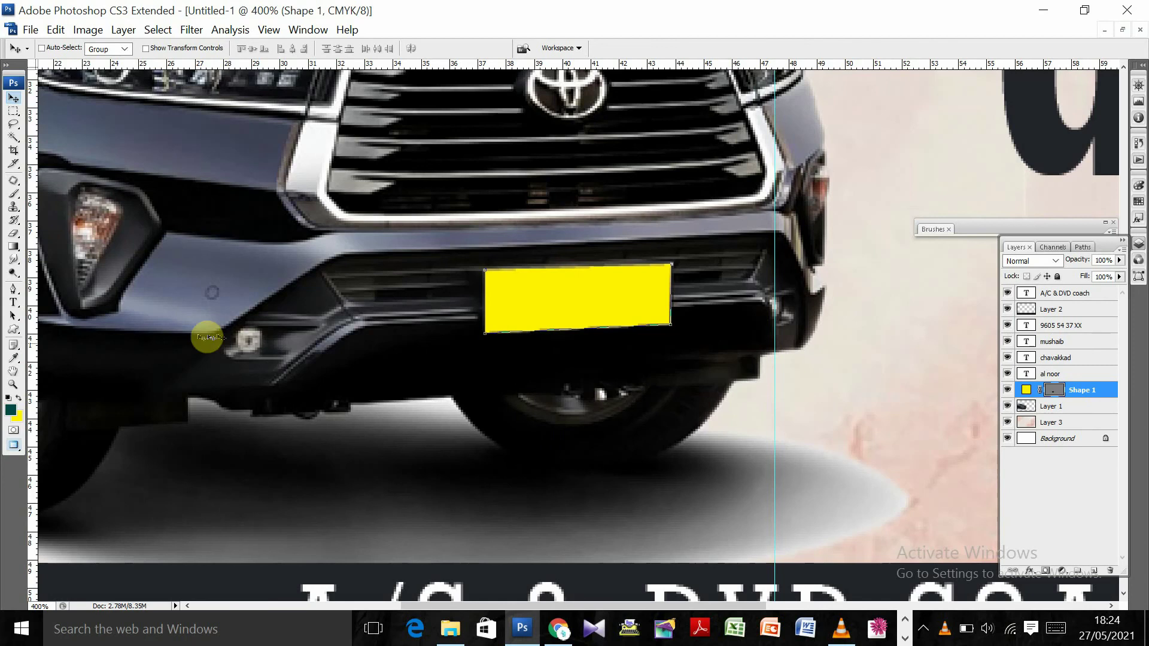
Type the plate number 'KL 52 AC XXXX' below the yellow plate and shrink it to about 3 pt
{"action": "left_click", "coordinate": [15, 305]}
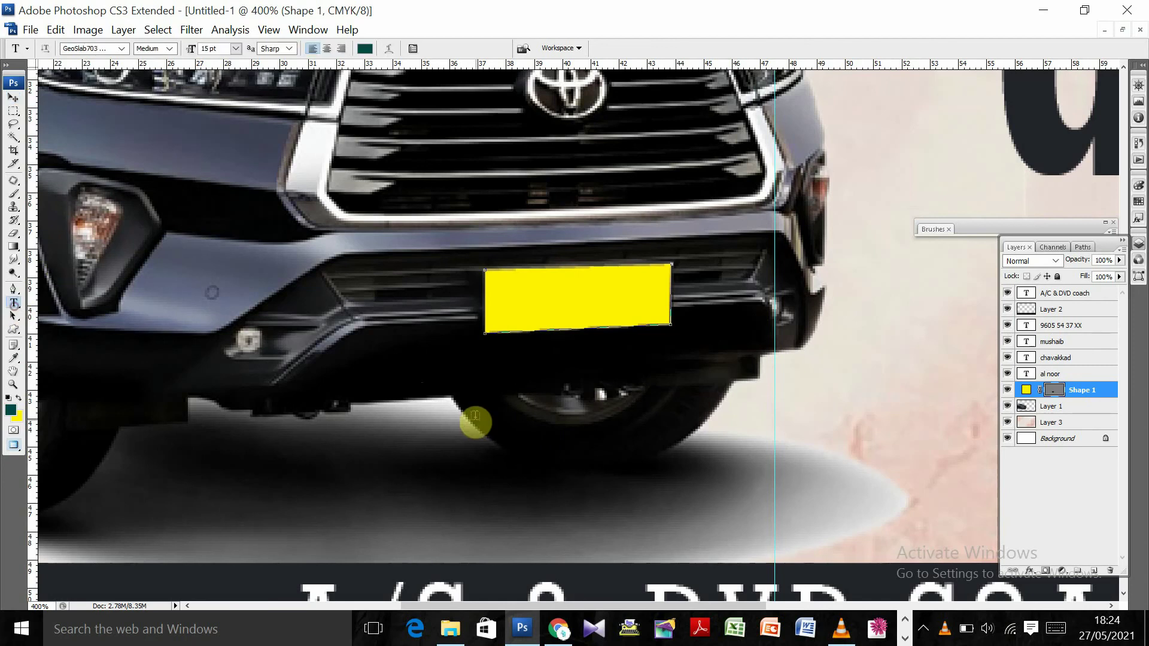
{"action": "left_click", "coordinate": [475, 423]}
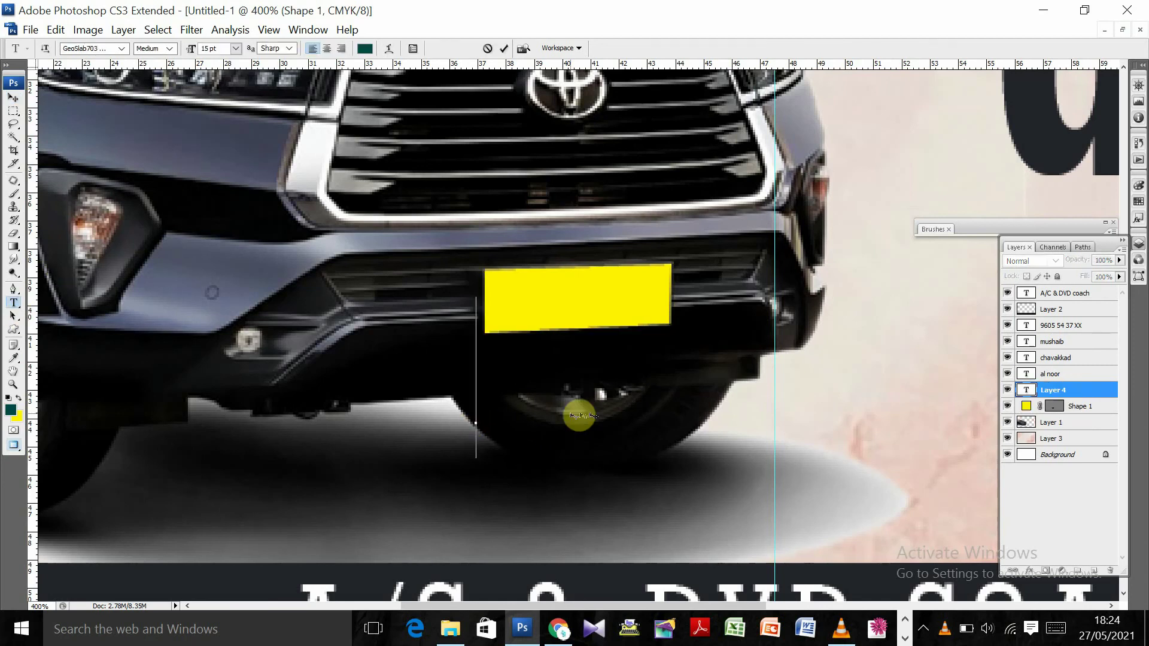
{"action": "type", "text": "KL "}
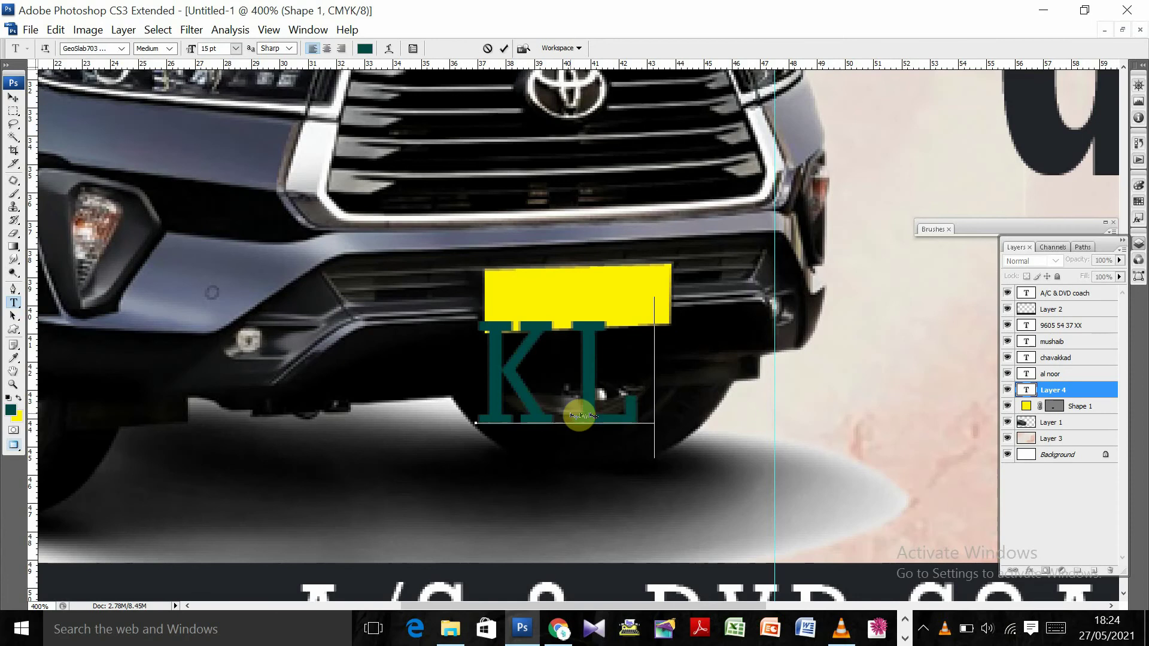
{"action": "type", "text": "54"}
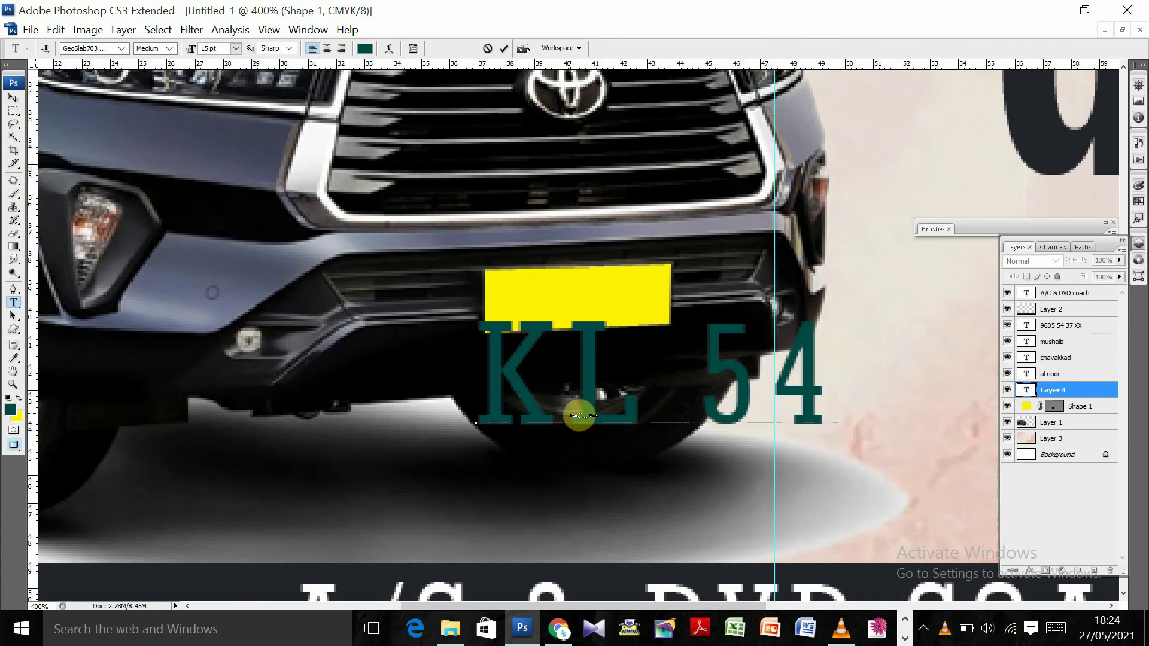
{"action": "key", "text": "BackSpace"}
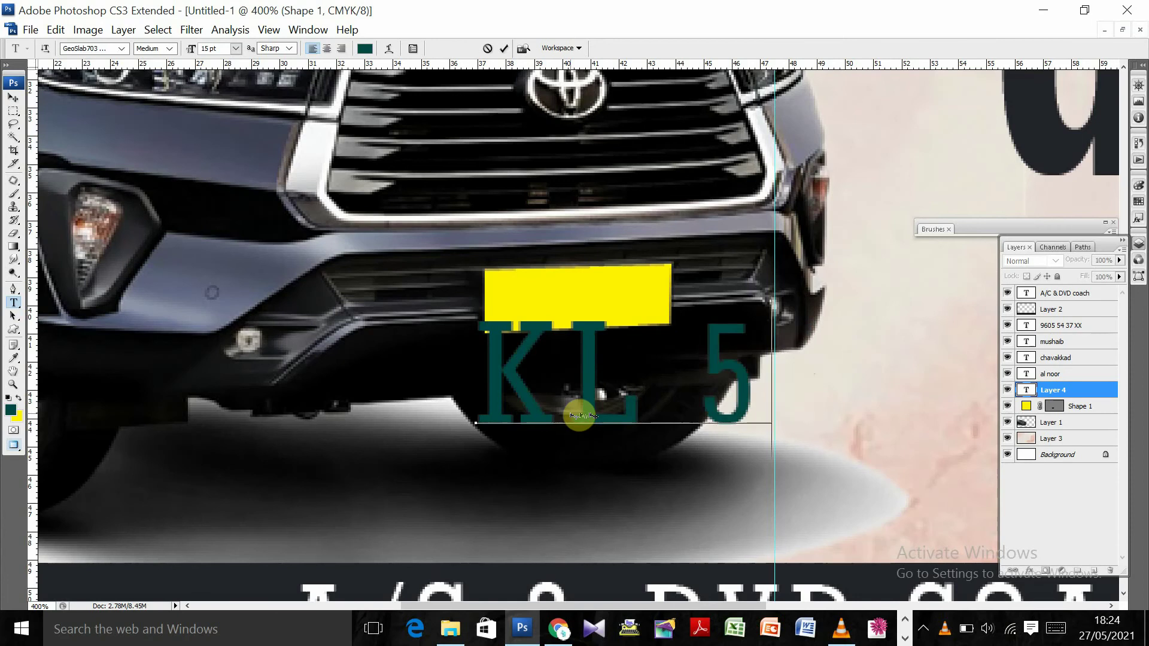
{"action": "type", "text": "2"}
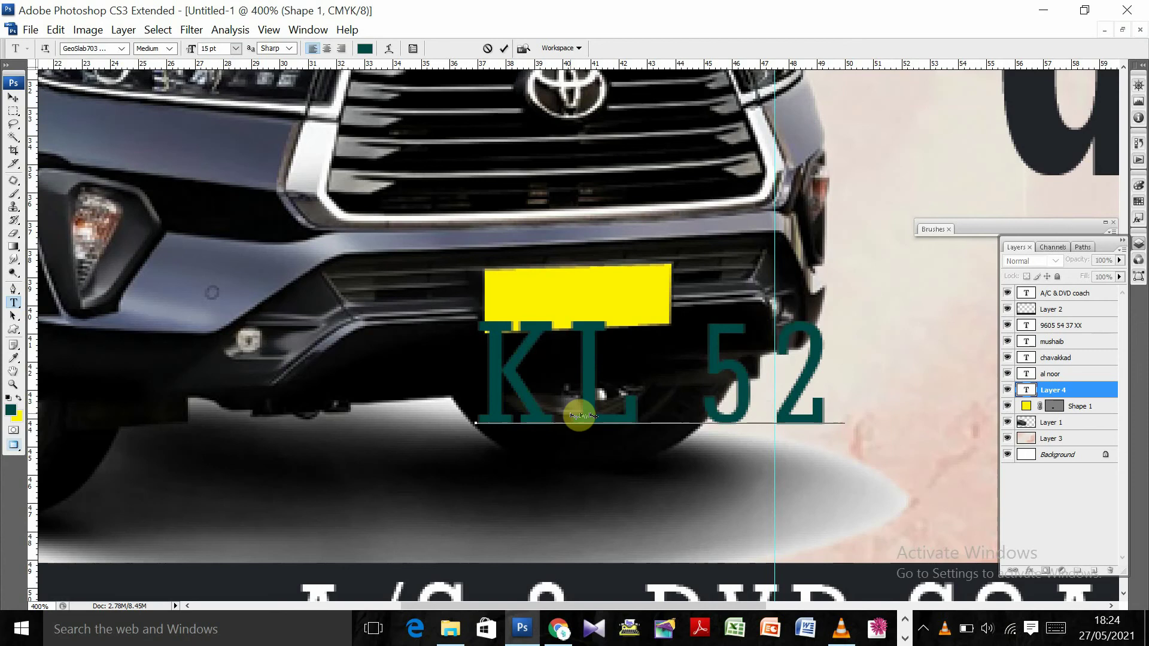
{"action": "type", "text": " AC"}
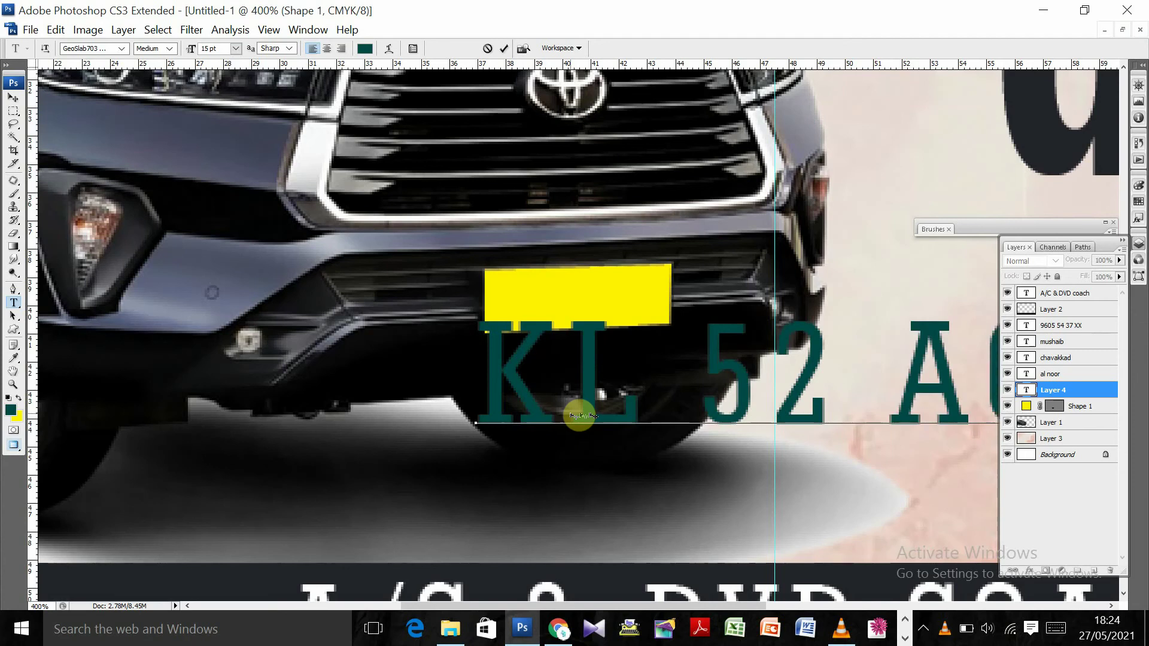
{"action": "key", "text": "ctrl+a"}
{"action": "key", "text": "ctrl+shift+comma"}
{"action": "key", "text": "ctrl+shift+comma"}
{"action": "key", "text": "ctrl+shift+comma"}
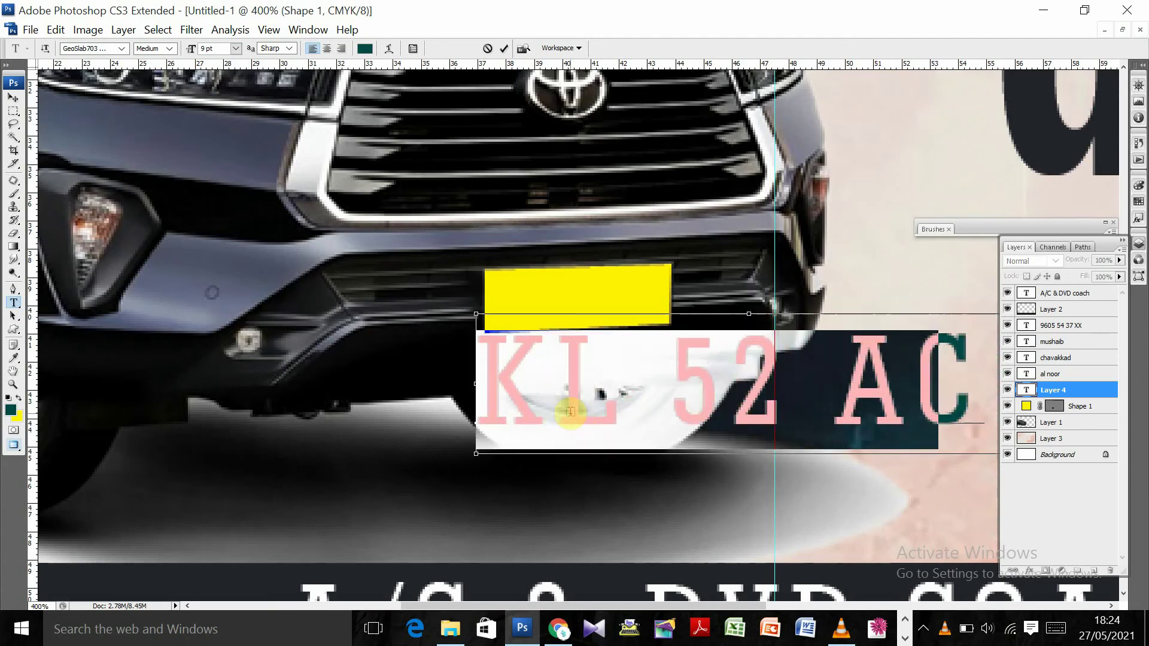
{"action": "key", "text": "ctrl+shift+comma"}
{"action": "key", "text": "ctrl+shift+comma"}
{"action": "key", "text": "ctrl+shift+comma"}
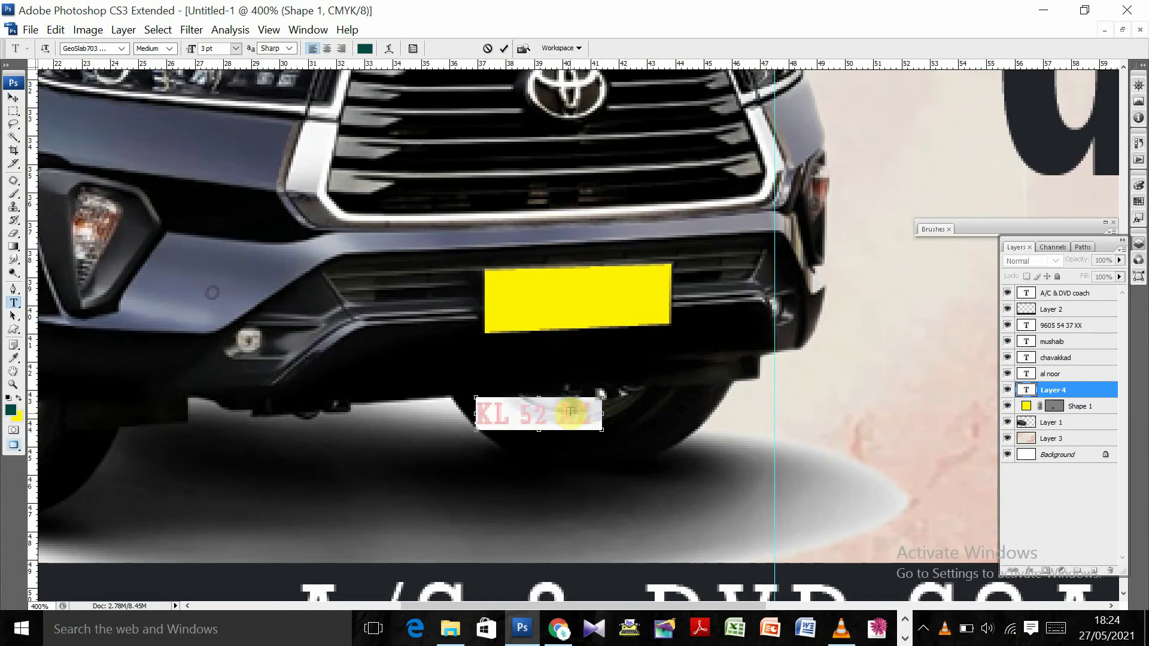
{"action": "left_click", "coordinate": [580, 415]}
{"action": "type", "text": "AP XXXX"}
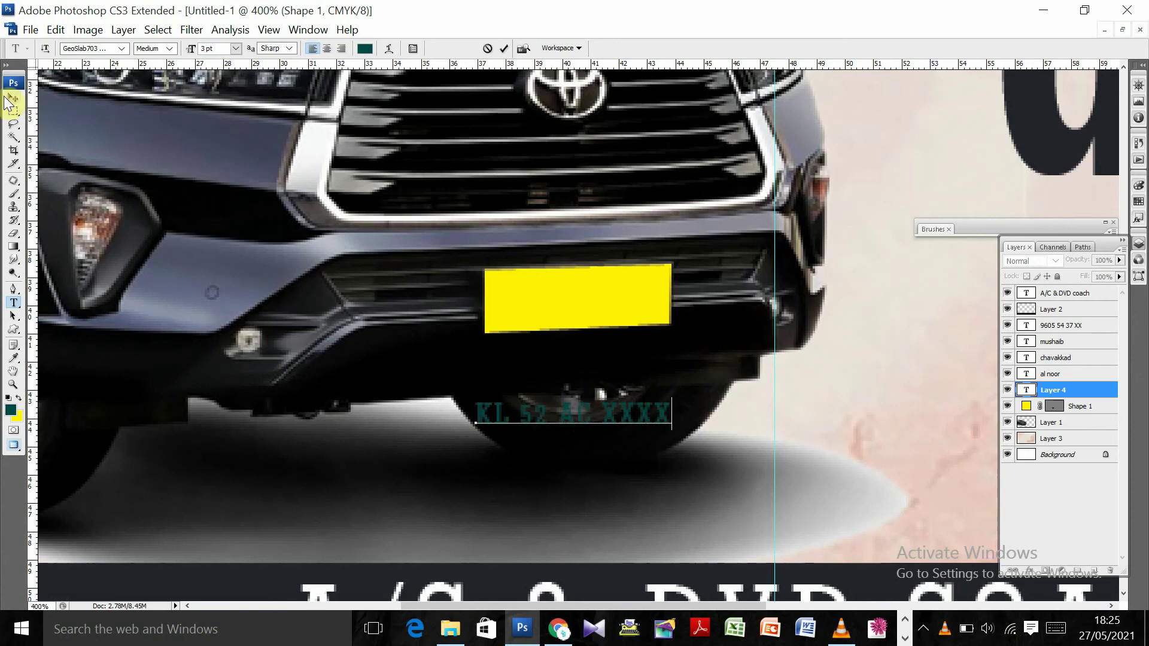
Move the plate number up onto the yellow plate
{"action": "left_click", "coordinate": [13, 98]}
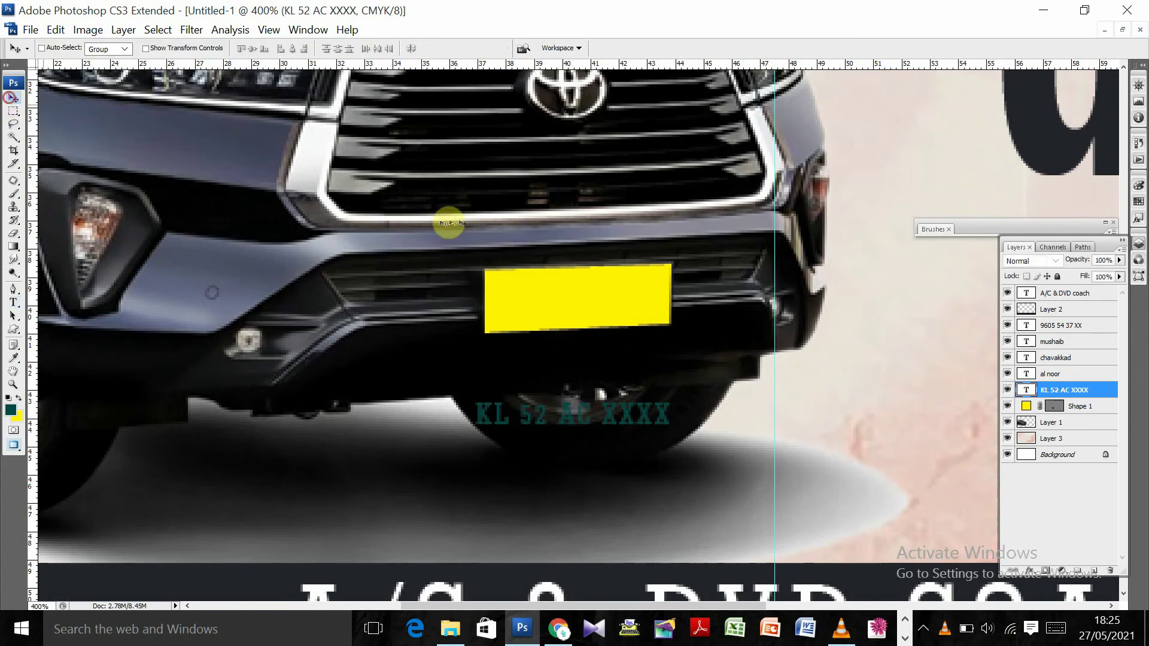
{"action": "left_click_drag", "start_coordinate": [600, 407], "coordinate": [628, 295]}
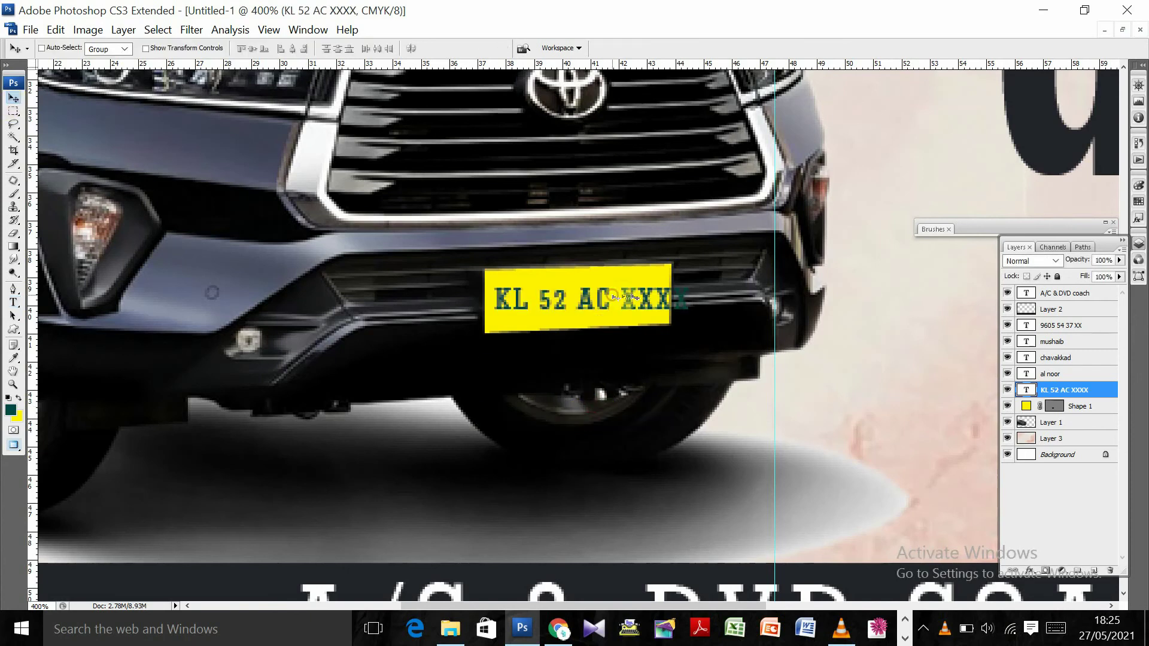
{"action": "left_click", "coordinate": [17, 417]}
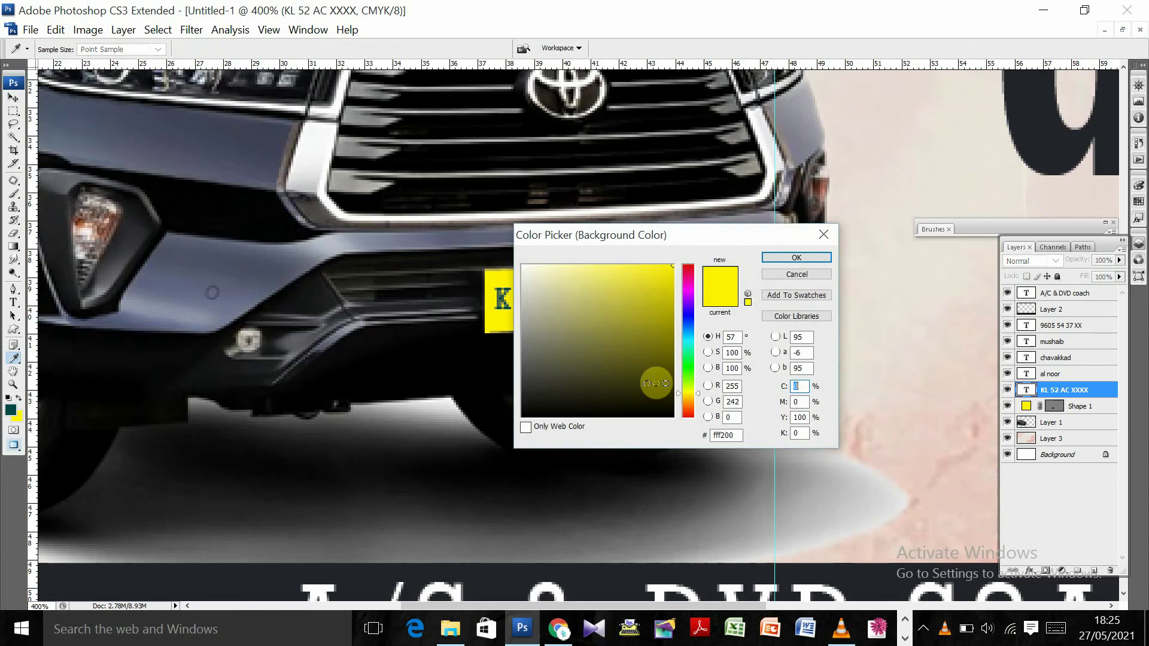
{"action": "left_click", "coordinate": [800, 257]}
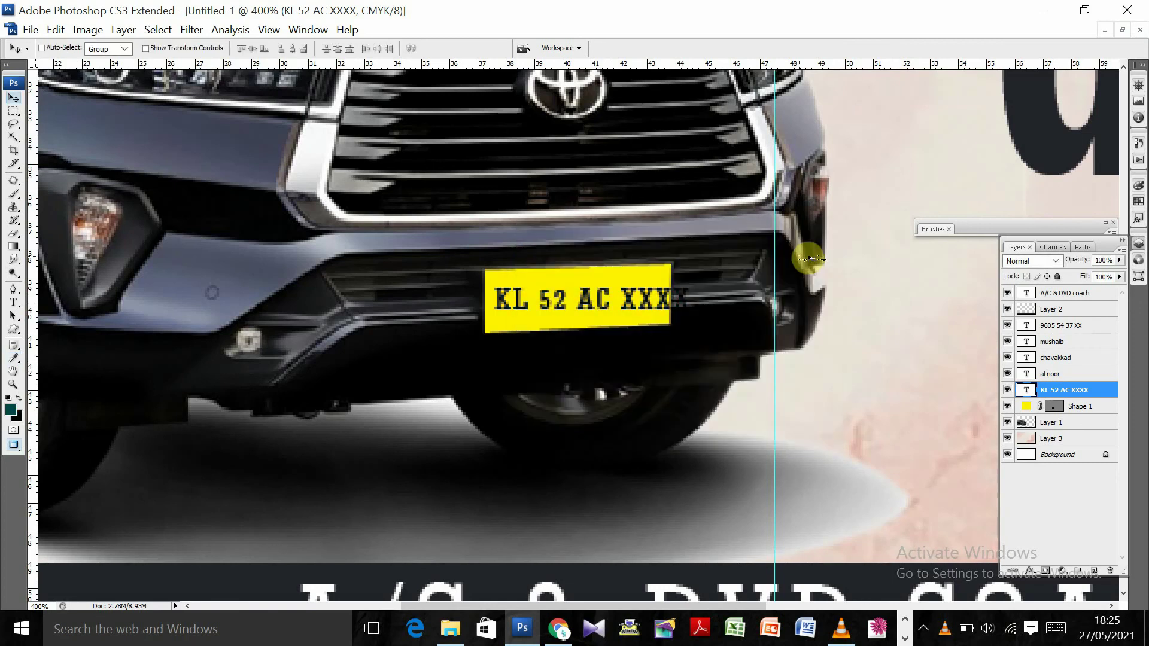
Set the plate number text in Arial with the Black style
{"action": "left_click", "coordinate": [14, 302]}
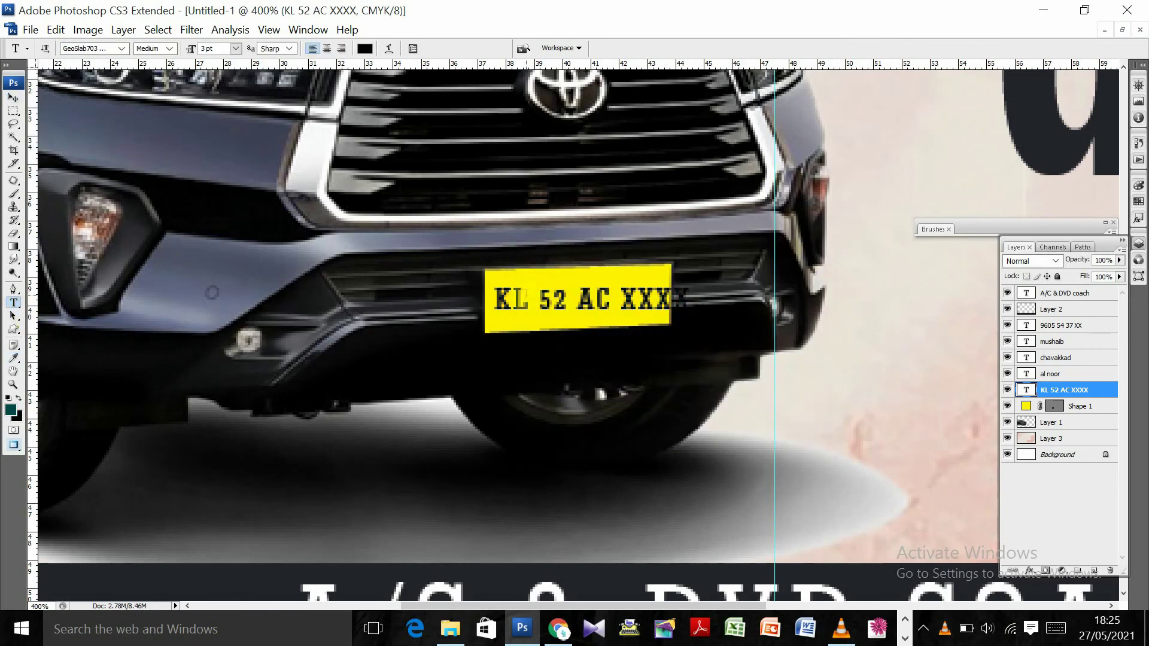
{"action": "left_click", "coordinate": [519, 298]}
{"action": "key", "text": "ctrl+a"}
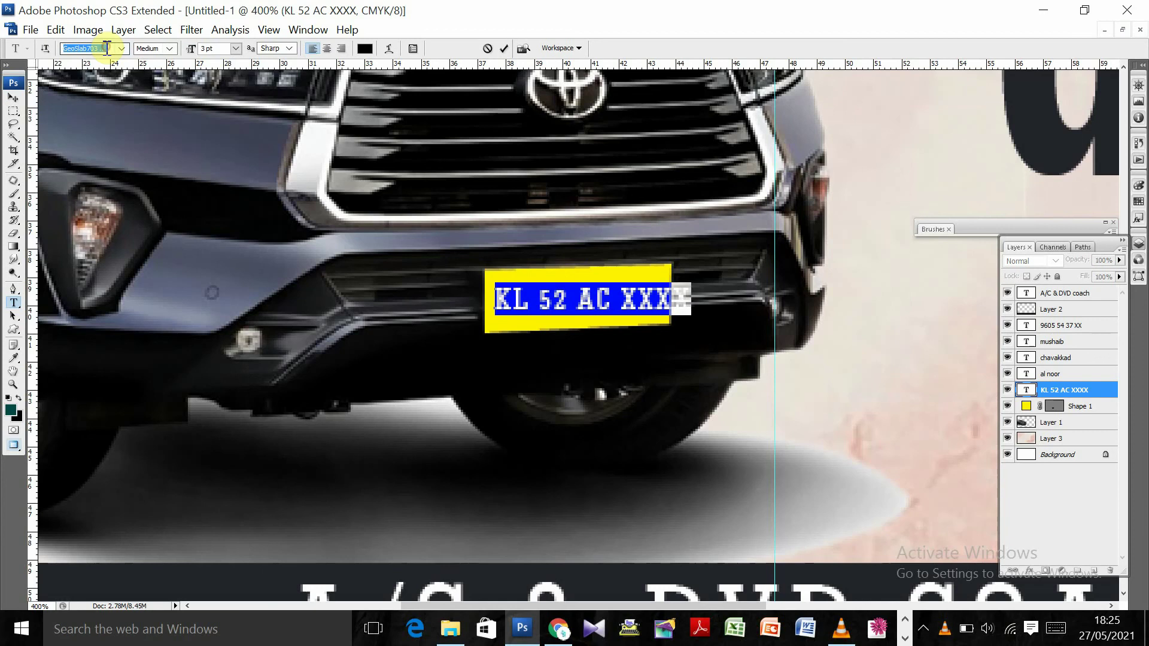
{"action": "type", "text": "Arial"}
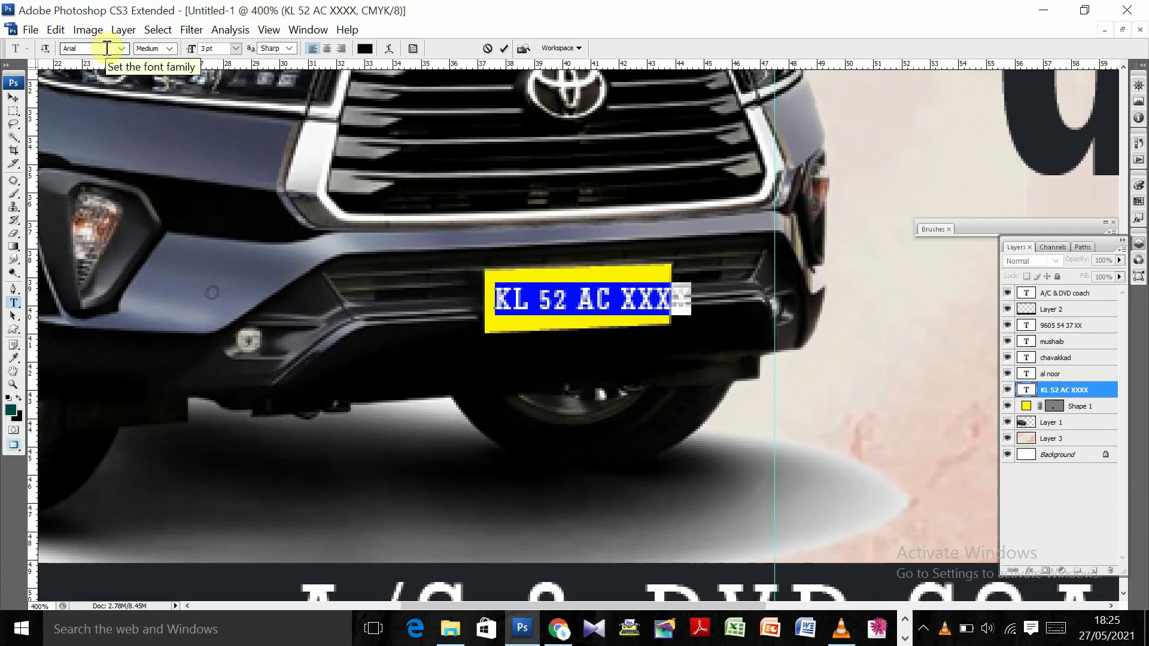
{"action": "key", "text": "Return"}
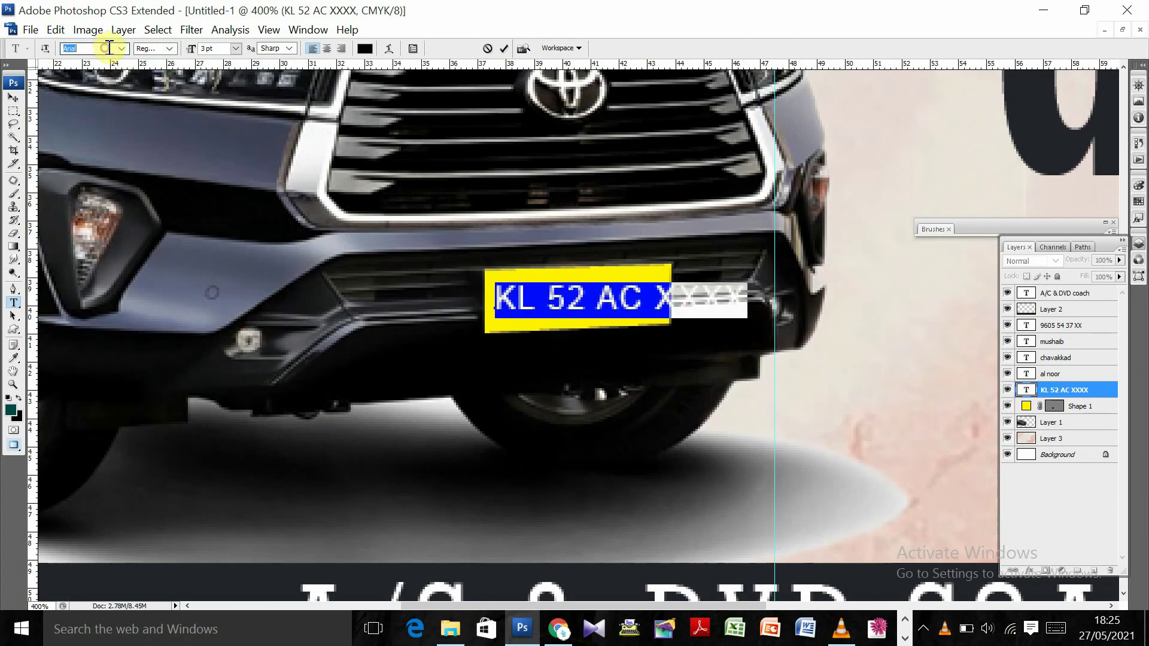
{"action": "key", "text": "Down"}
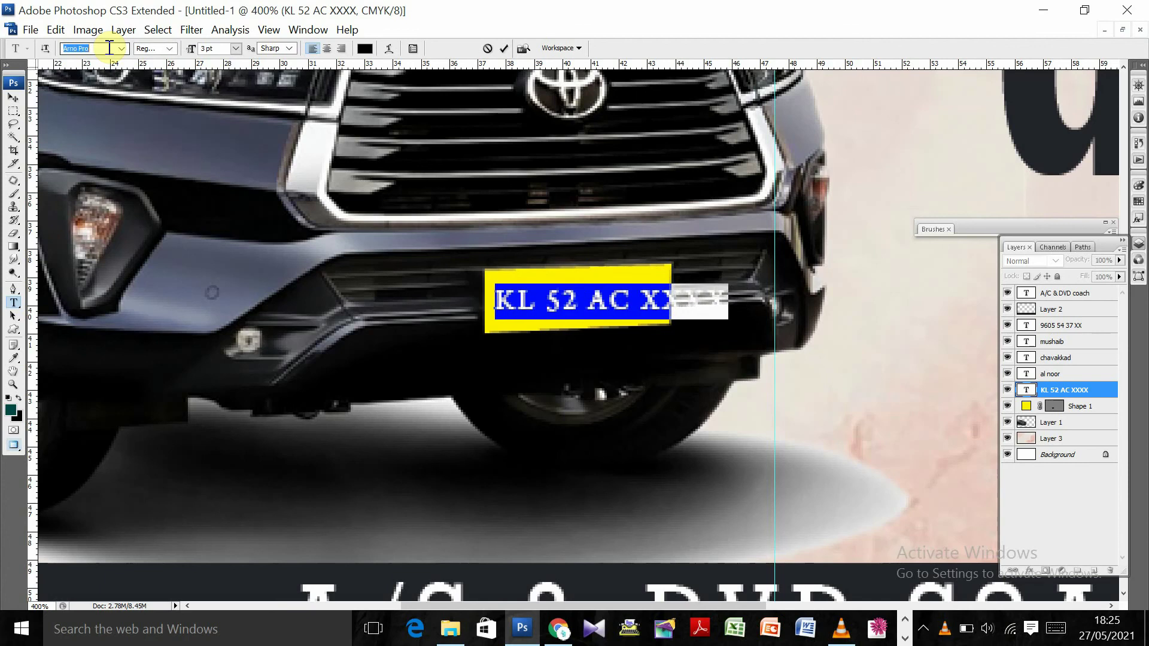
{"action": "key", "text": "Up"}
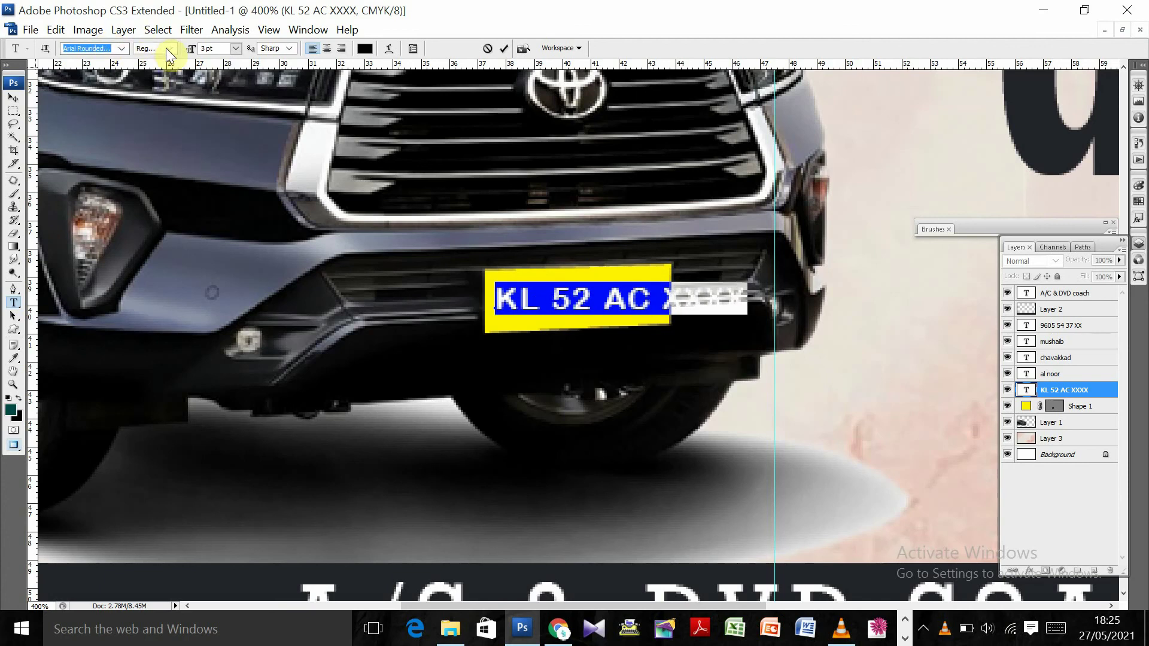
{"action": "left_click", "coordinate": [122, 48]}
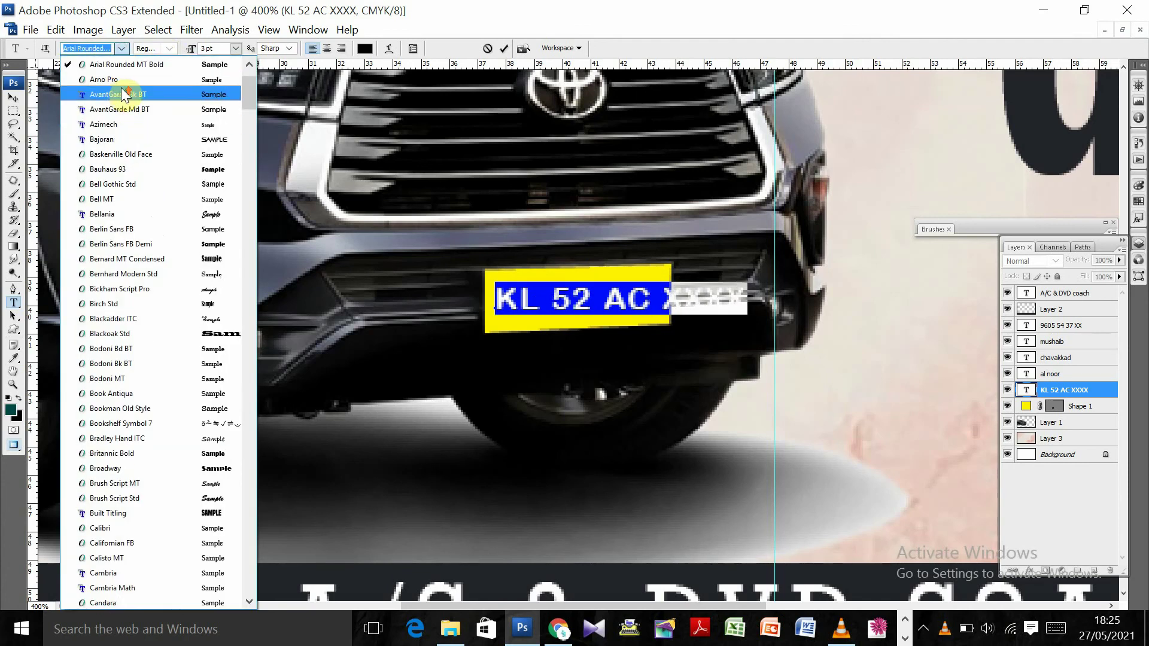
{"action": "scroll", "coordinate": [116, 101], "scroll_direction": "up", "scroll_amount": 2}
{"action": "left_click", "coordinate": [114, 124]}
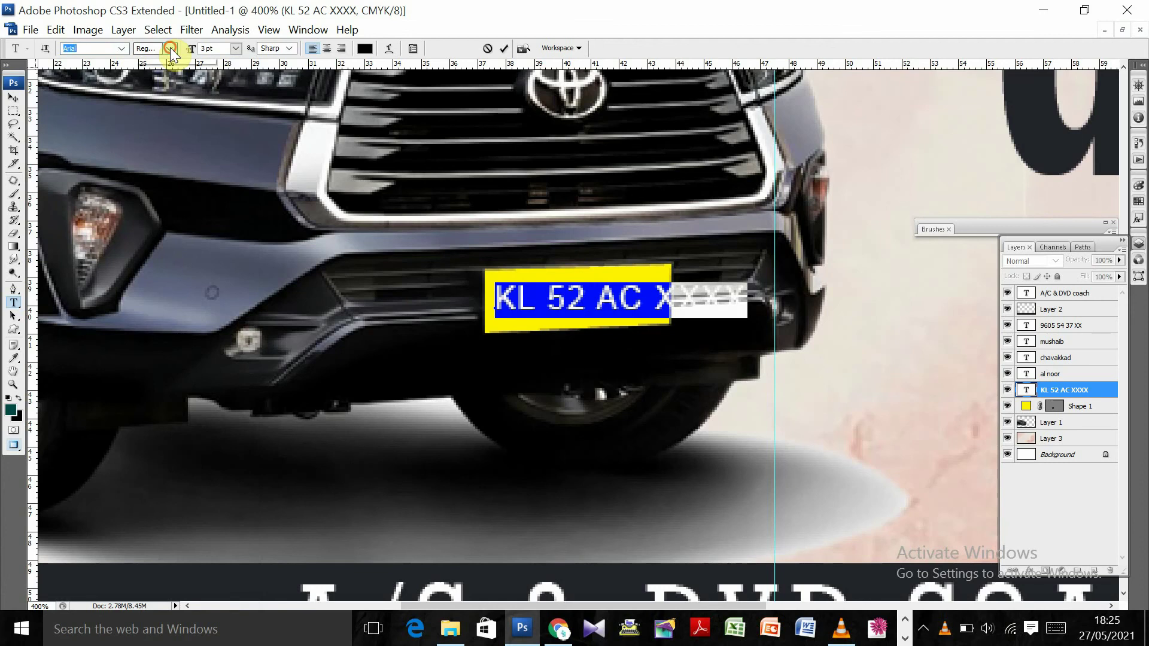
{"action": "left_click", "coordinate": [170, 47]}
{"action": "left_click", "coordinate": [165, 138]}
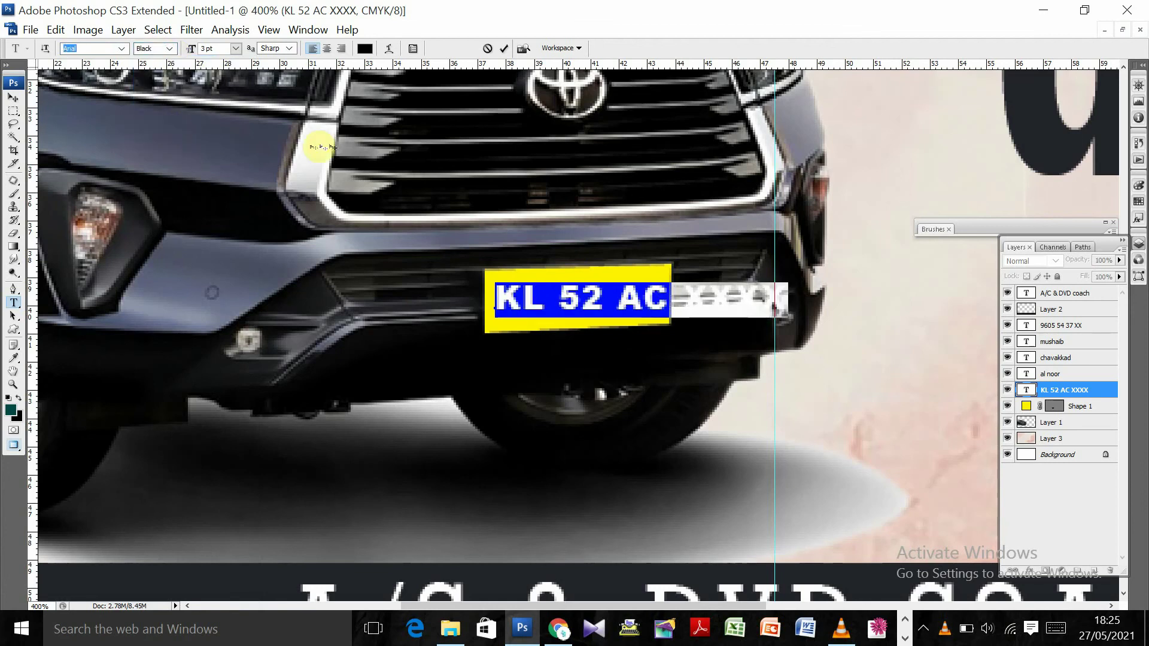
{"action": "left_click", "coordinate": [13, 97]}
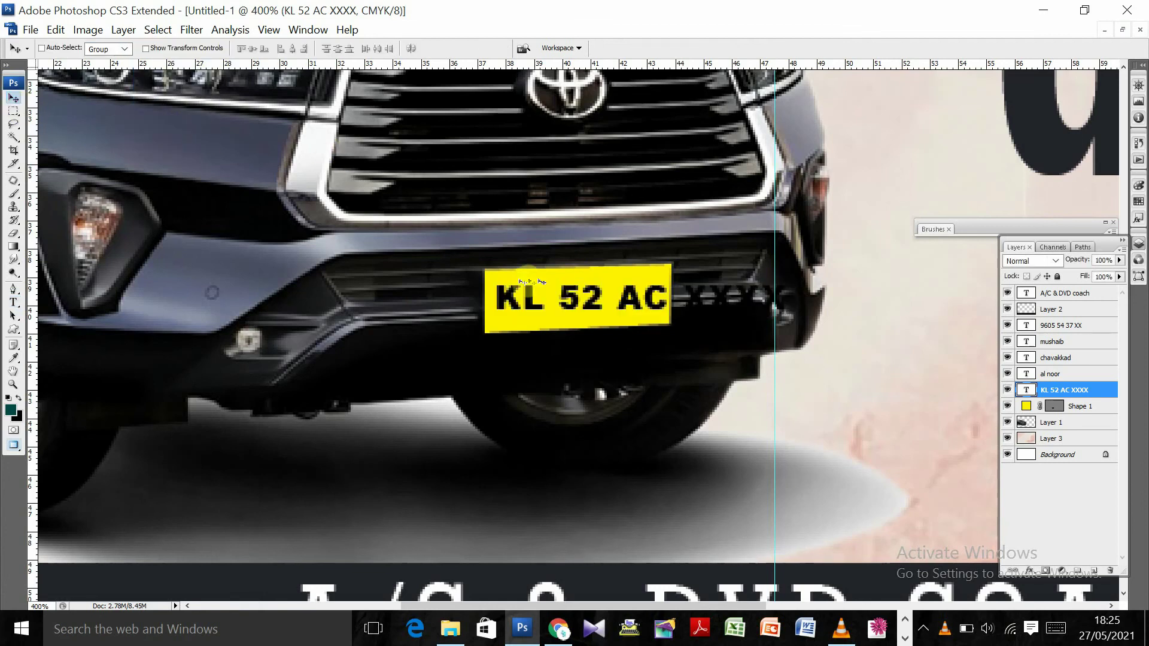
Condense the KL 52 AC XXXX text to 57.7% width, skew it, and stretch it to 133.1% height
{"action": "key", "text": "ctrl+t"}
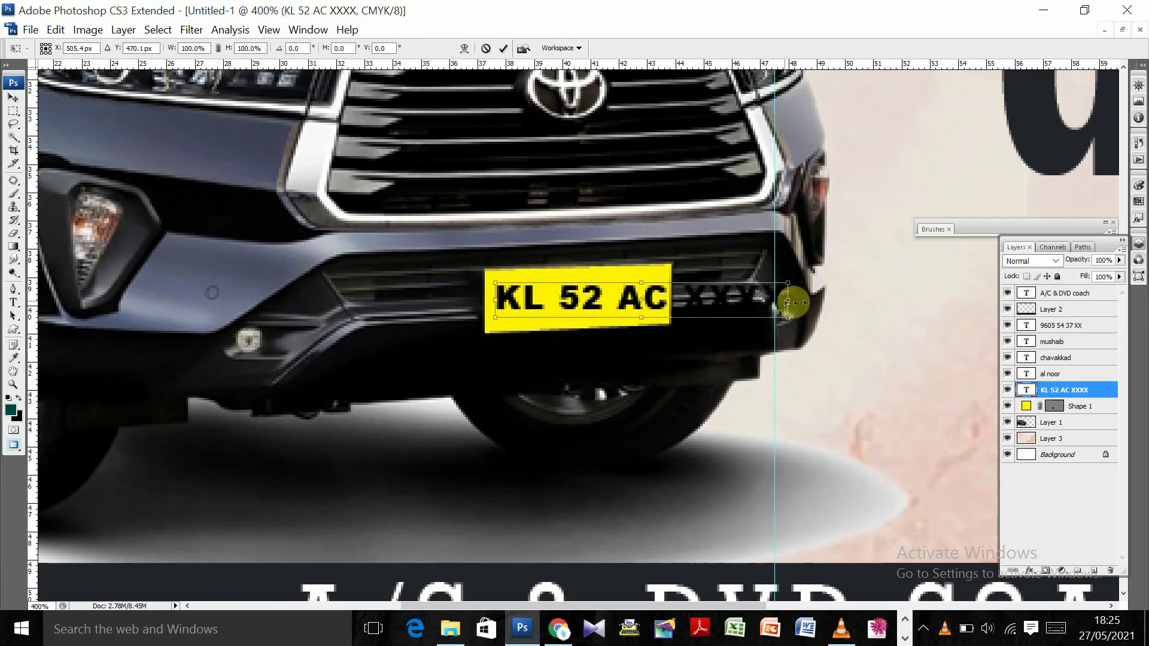
{"action": "left_click_drag", "start_coordinate": [787, 300], "coordinate": [665, 299]}
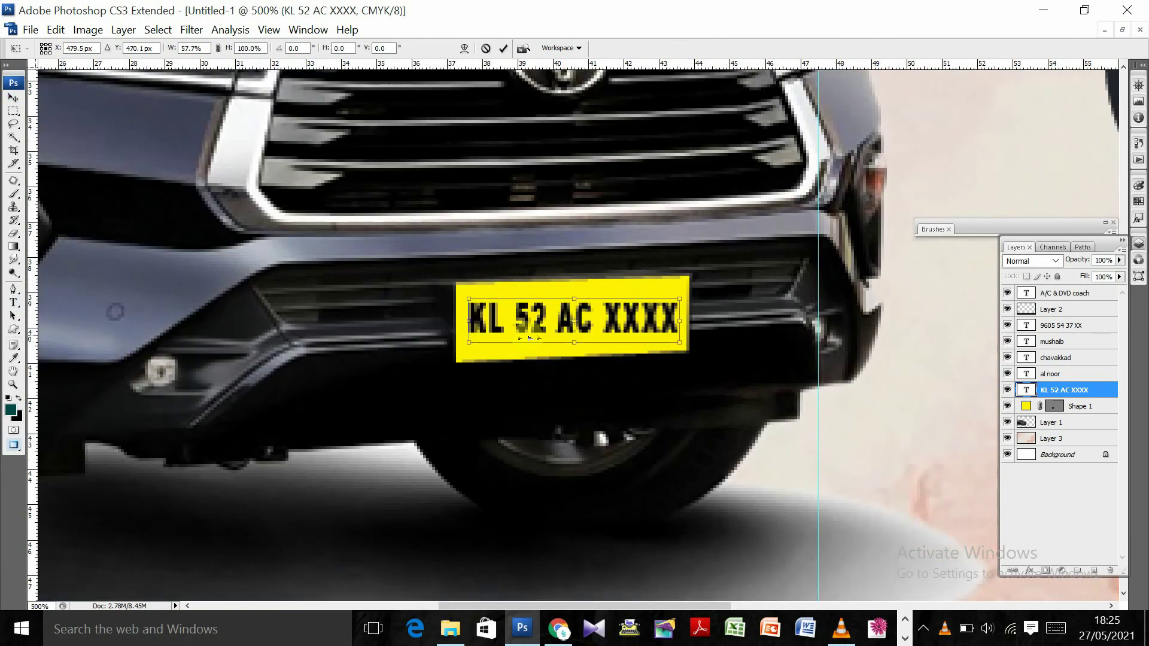
{"action": "key", "text": "ctrl+plus"}
{"action": "left_click_drag", "start_coordinate": [478, 346], "coordinate": [478, 352]}
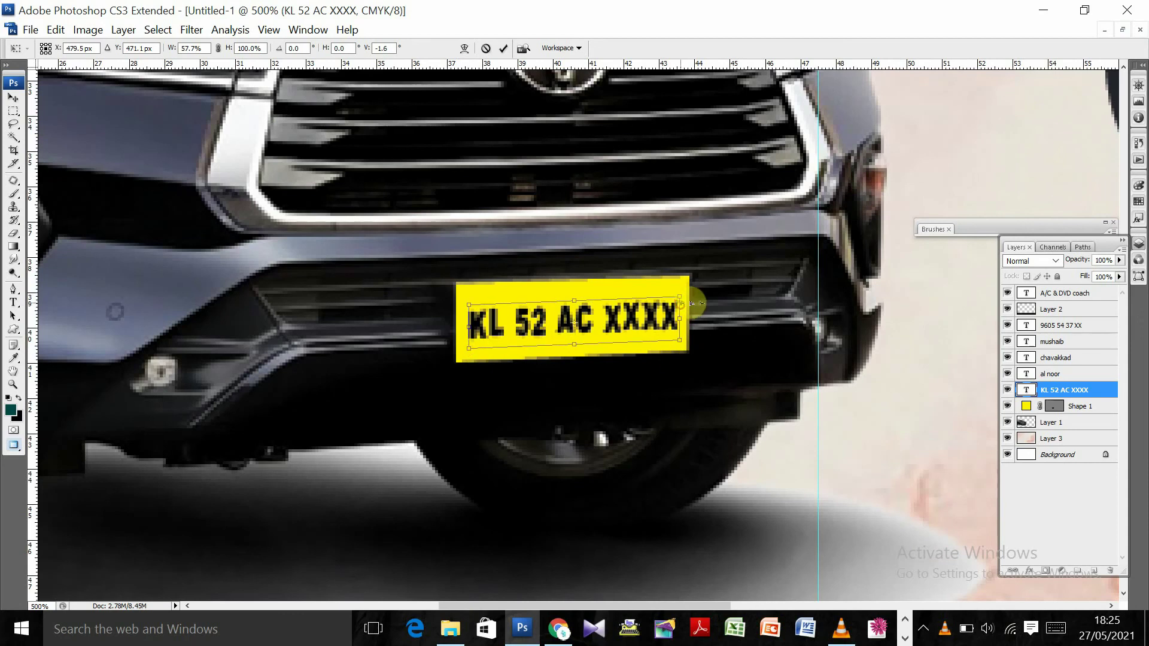
{"action": "mouse_move", "coordinate": [693, 322]}
{"action": "left_mouse_down"}
{"action": "mouse_move", "coordinate": [693, 301]}
{"action": "mouse_move", "coordinate": [692, 314]}
{"action": "mouse_move", "coordinate": [682, 308]}
{"action": "mouse_move", "coordinate": [694, 302]}
{"action": "left_mouse_up"}
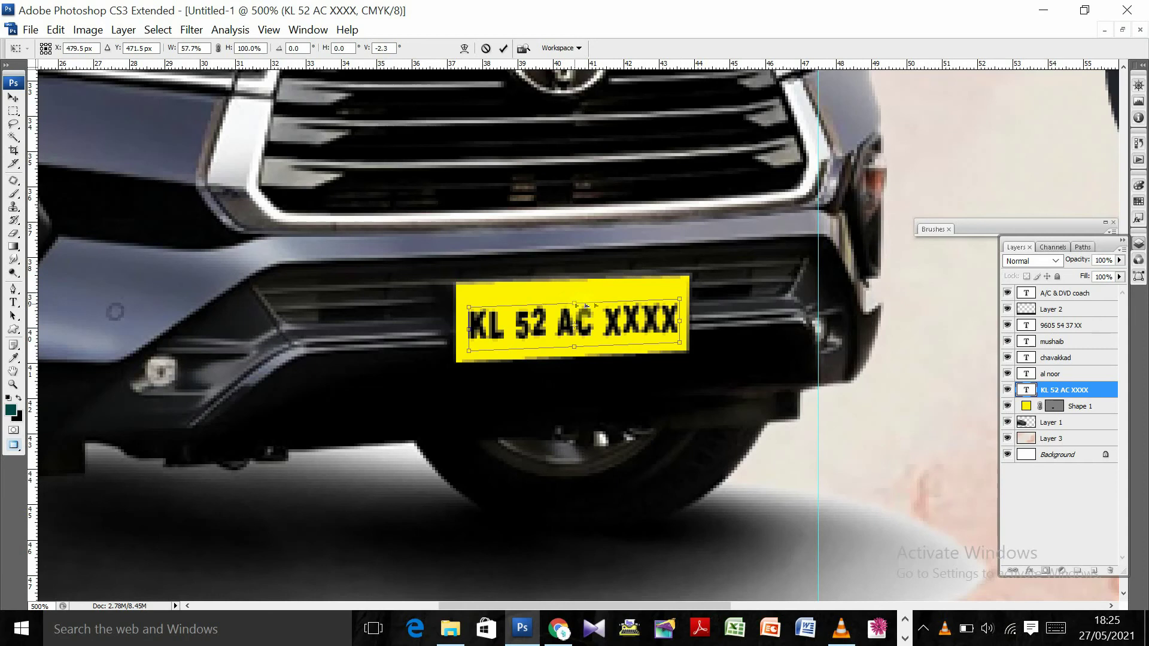
{"action": "mouse_move", "coordinate": [585, 299]}
{"action": "left_mouse_down"}
{"action": "mouse_move", "coordinate": [578, 284]}
{"action": "mouse_move", "coordinate": [587, 287]}
{"action": "left_mouse_up"}
{"action": "key", "text": "Return"}
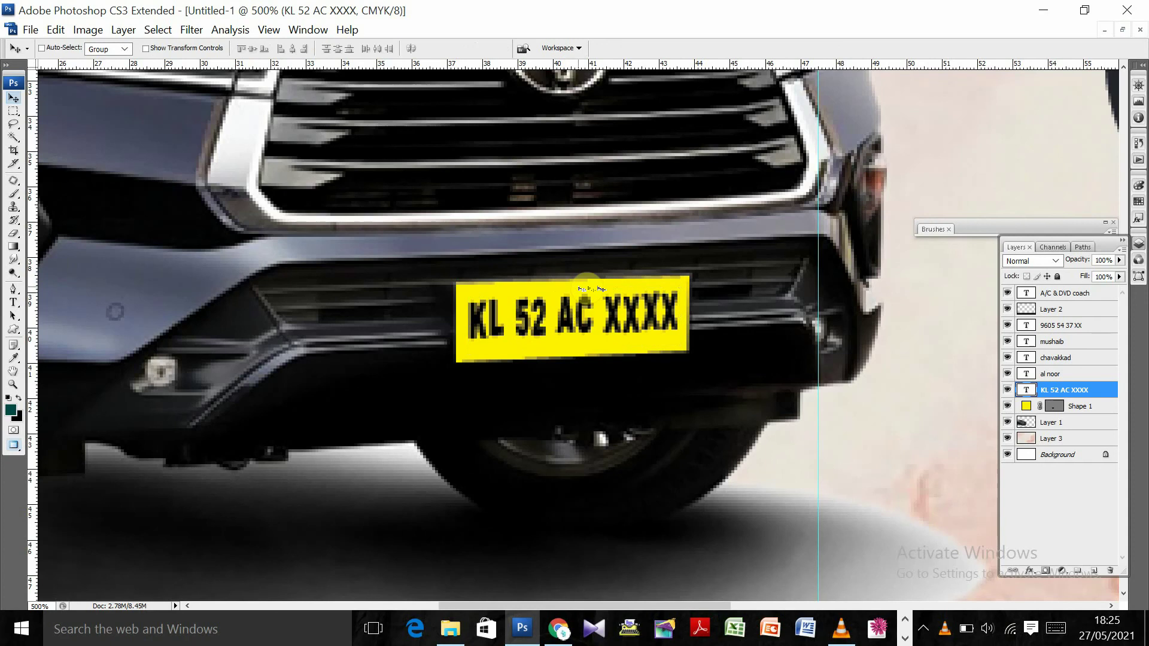
Nudge the plate text down slightly and fit the card on screen
{"action": "key", "text": "Down"}
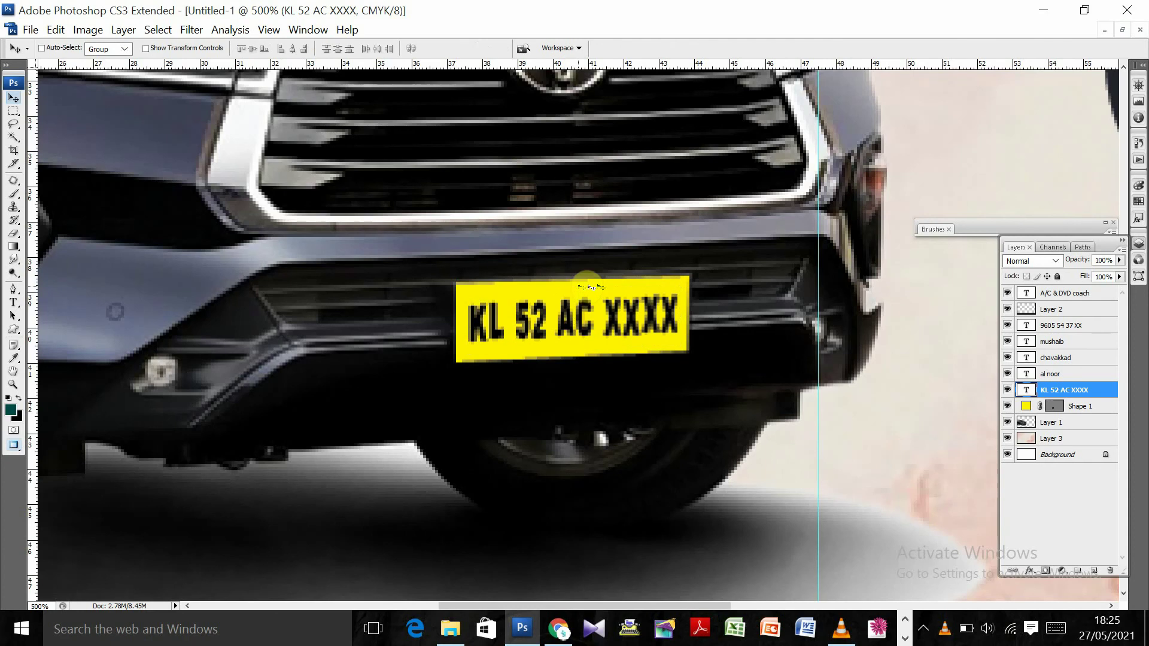
{"action": "right_click", "coordinate": [593, 248]}
{"action": "left_click", "coordinate": [608, 257]}
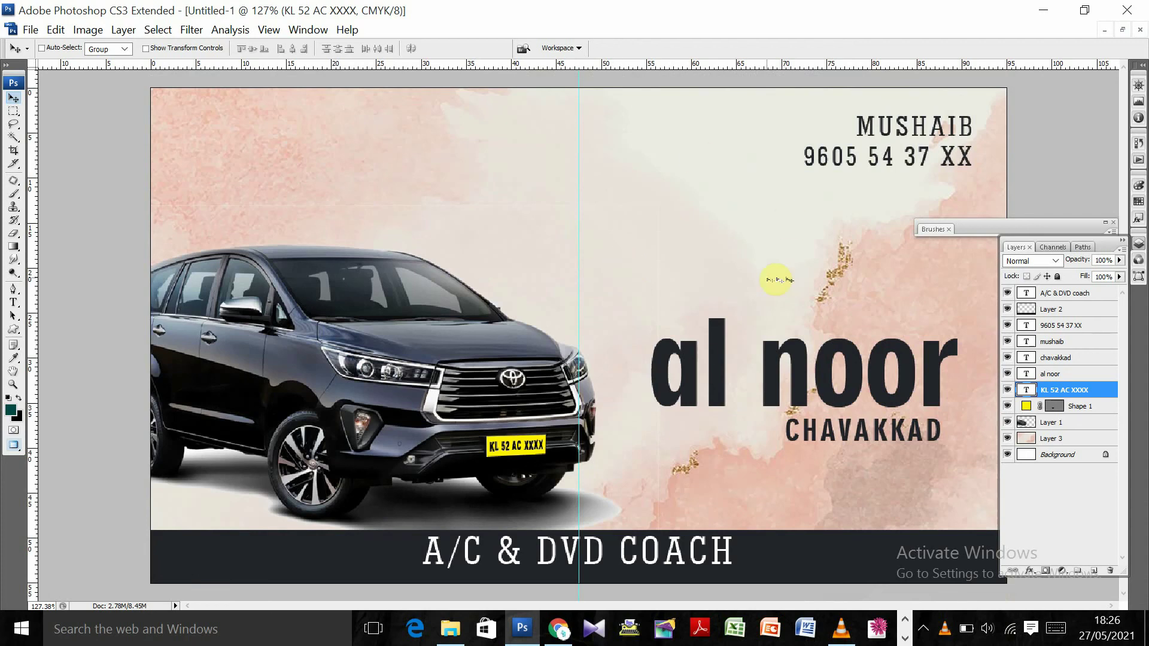
Select Layer 3 and set the Eraser to 200 px, 39% opacity and 26% flow
{"action": "key", "text": "Tab"}
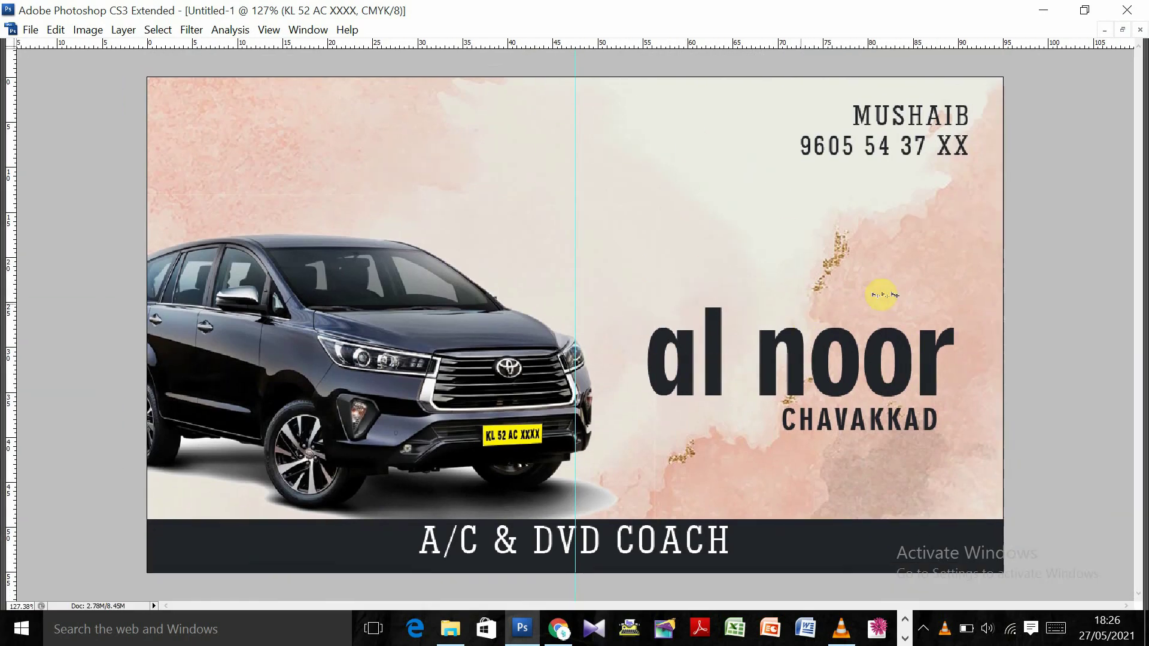
{"action": "right_click", "coordinate": [874, 265]}
{"action": "left_click", "coordinate": [898, 273]}
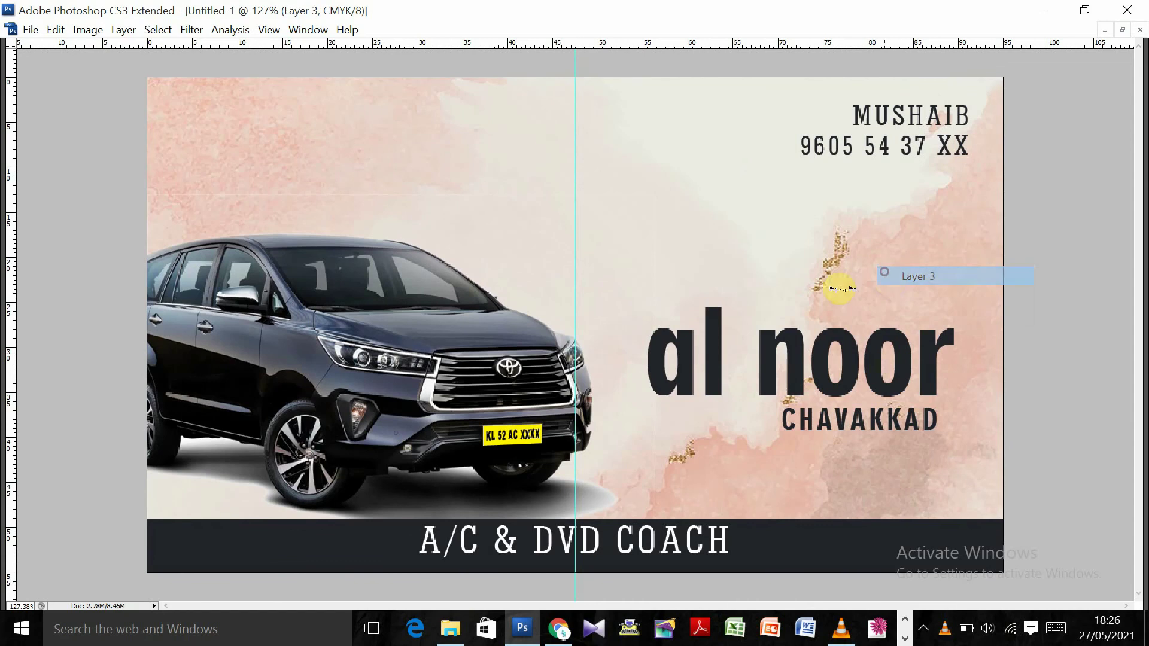
{"action": "key", "text": "Tab"}
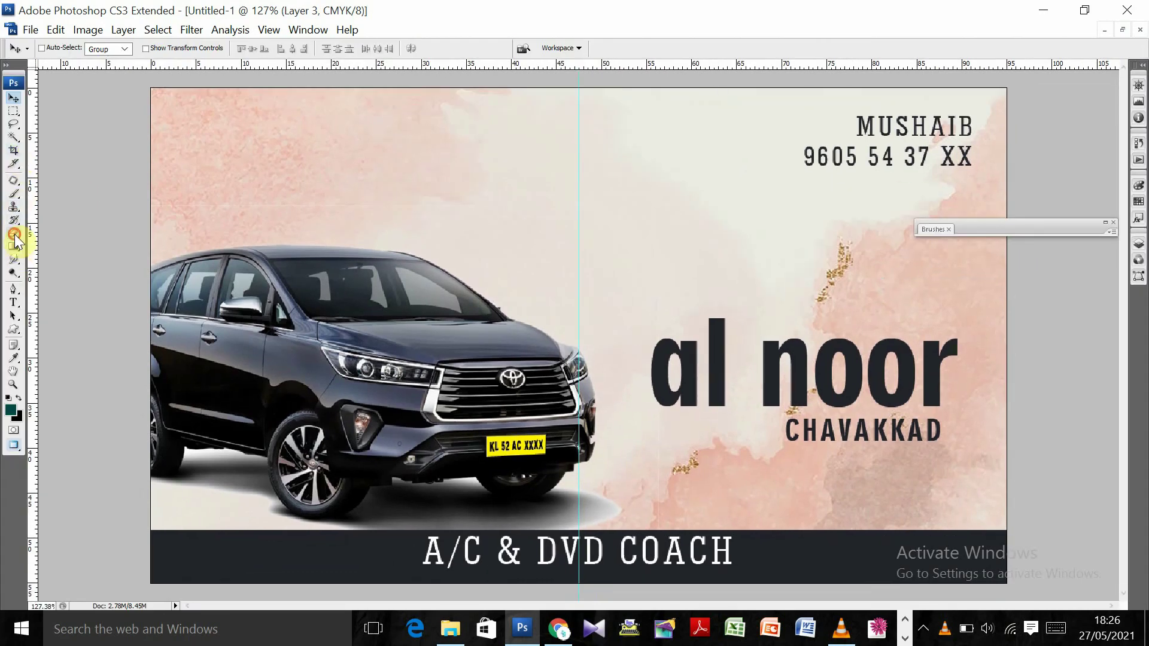
{"action": "left_click", "coordinate": [14, 235]}
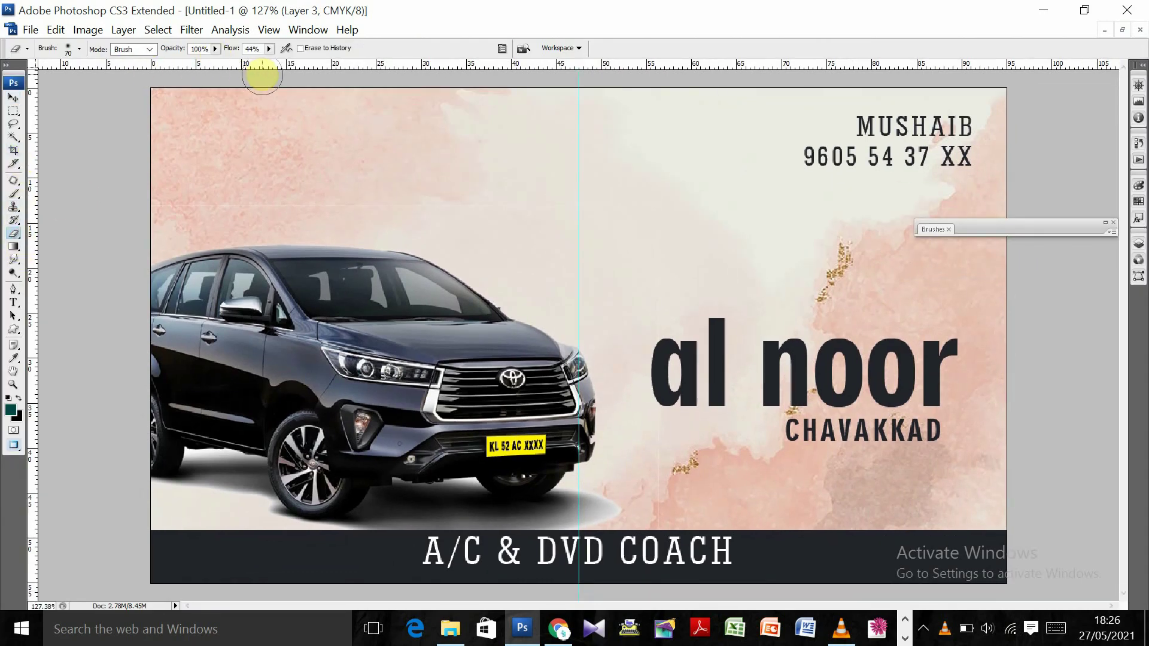
{"action": "mouse_move", "coordinate": [216, 49]}
{"action": "left_mouse_down"}
{"action": "mouse_move", "coordinate": [185, 66]}
{"action": "mouse_move", "coordinate": [264, 62]}
{"action": "left_mouse_up"}
{"action": "left_click", "coordinate": [269, 49]}
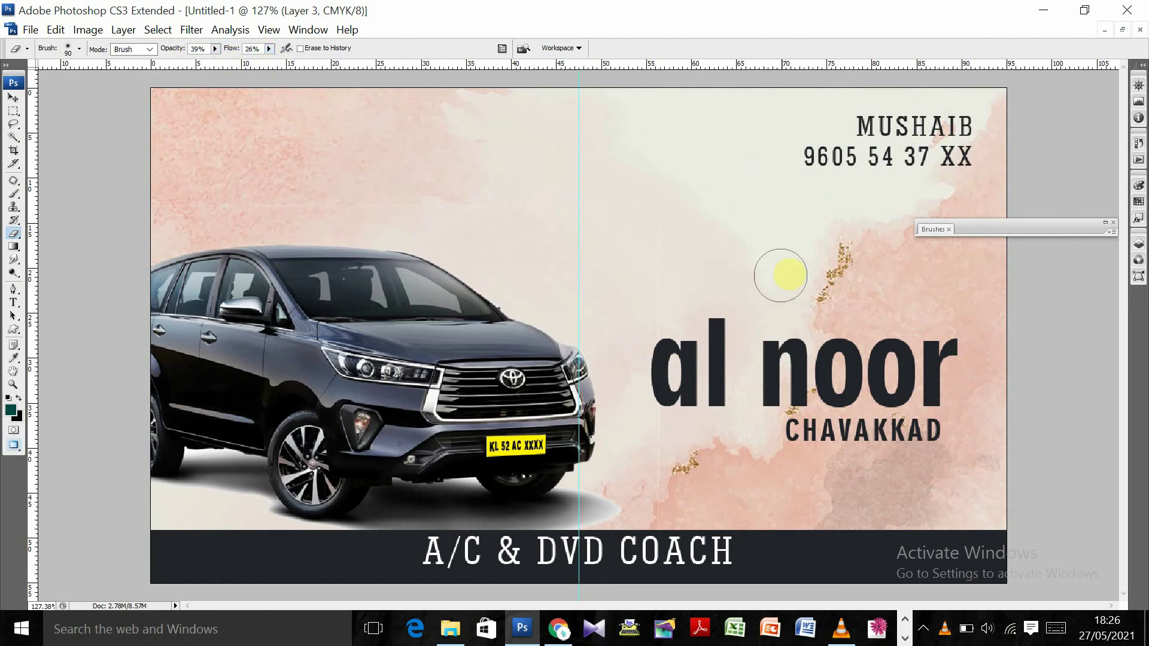
{"action": "key", "text": "bracketright"}
{"action": "key", "text": "bracketright"}
{"action": "key", "text": "bracketright"}
Erase the gold specks above and below the al noor lettering
{"action": "right_click", "coordinate": [909, 281]}
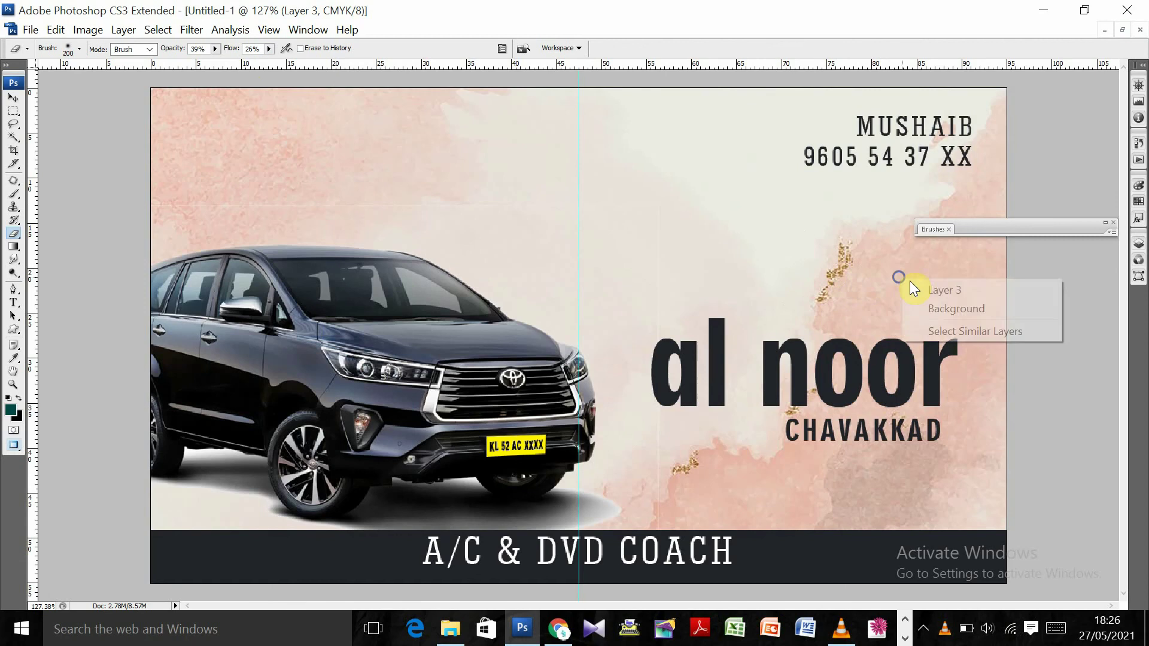
{"action": "key", "text": "Escape"}
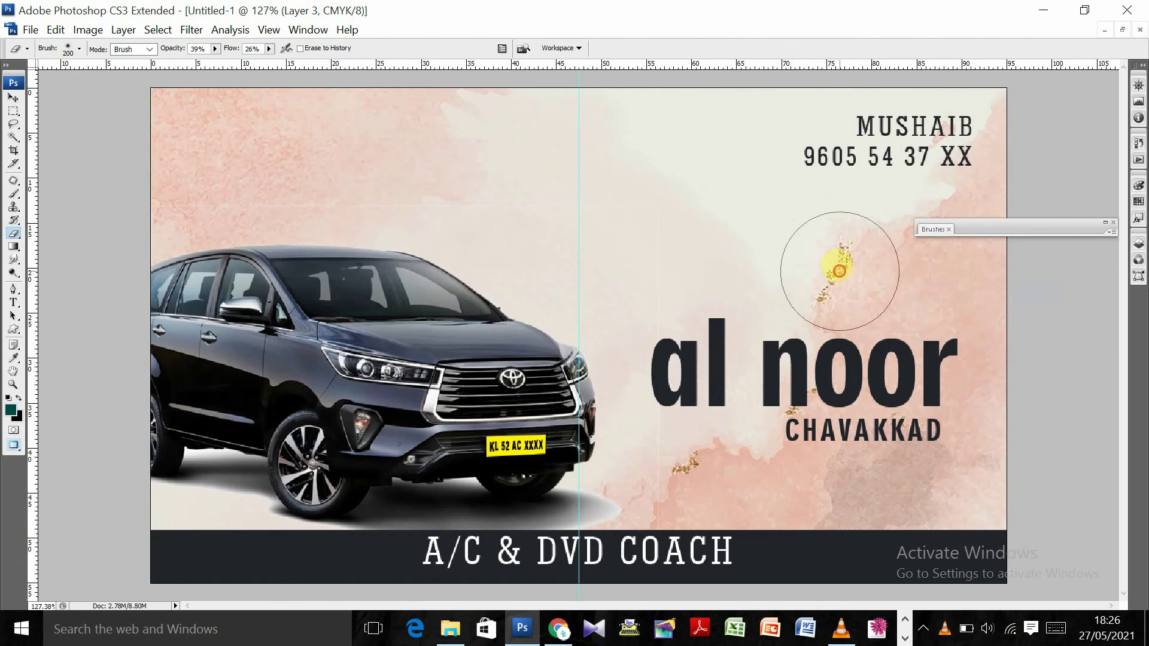
{"action": "mouse_move", "coordinate": [839, 270]}
{"action": "left_mouse_down"}
{"action": "mouse_move", "coordinate": [815, 269]}
{"action": "mouse_move", "coordinate": [678, 432]}
{"action": "left_mouse_up"}
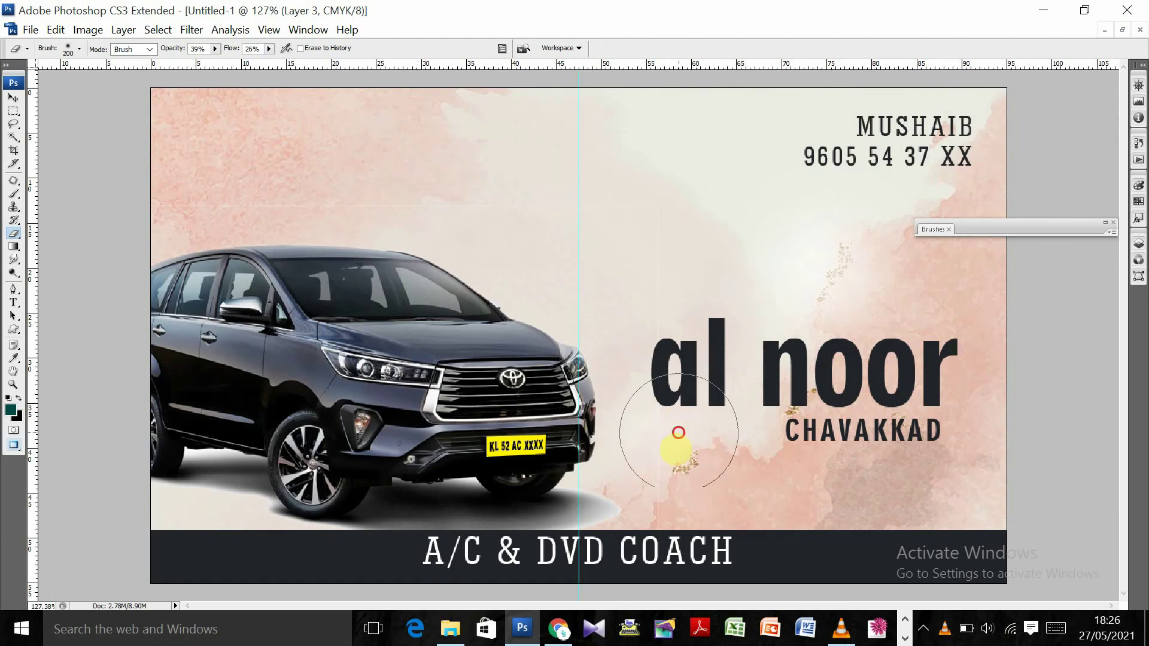
{"action": "mouse_move", "coordinate": [678, 432]}
{"action": "left_mouse_down"}
{"action": "mouse_move", "coordinate": [676, 452]}
{"action": "mouse_move", "coordinate": [805, 283]}
{"action": "left_mouse_up"}
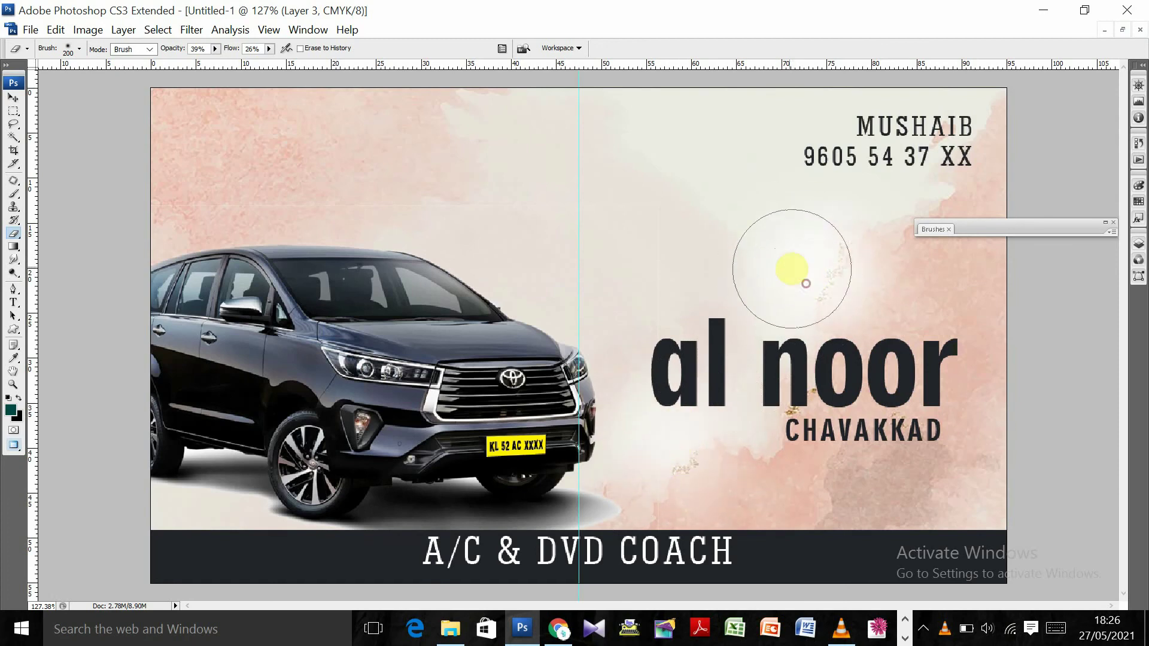
Select the Move tool, preview the round phone icon, and view the card at actual size
{"action": "left_click", "coordinate": [13, 97]}
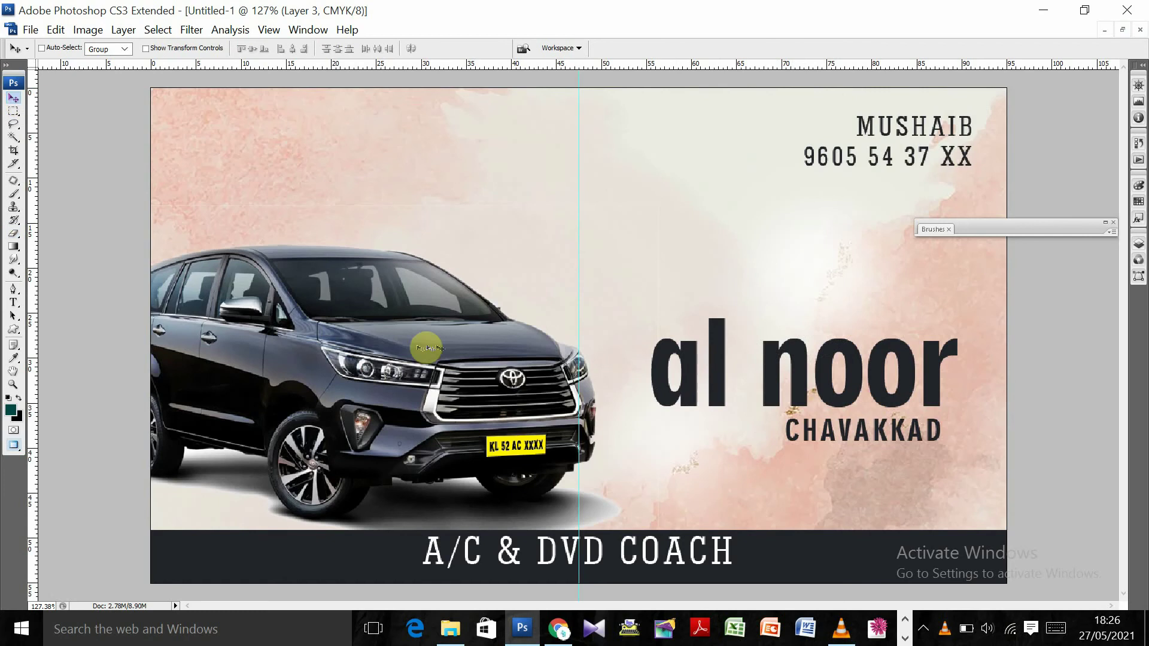
{"action": "left_click", "coordinate": [558, 628]}
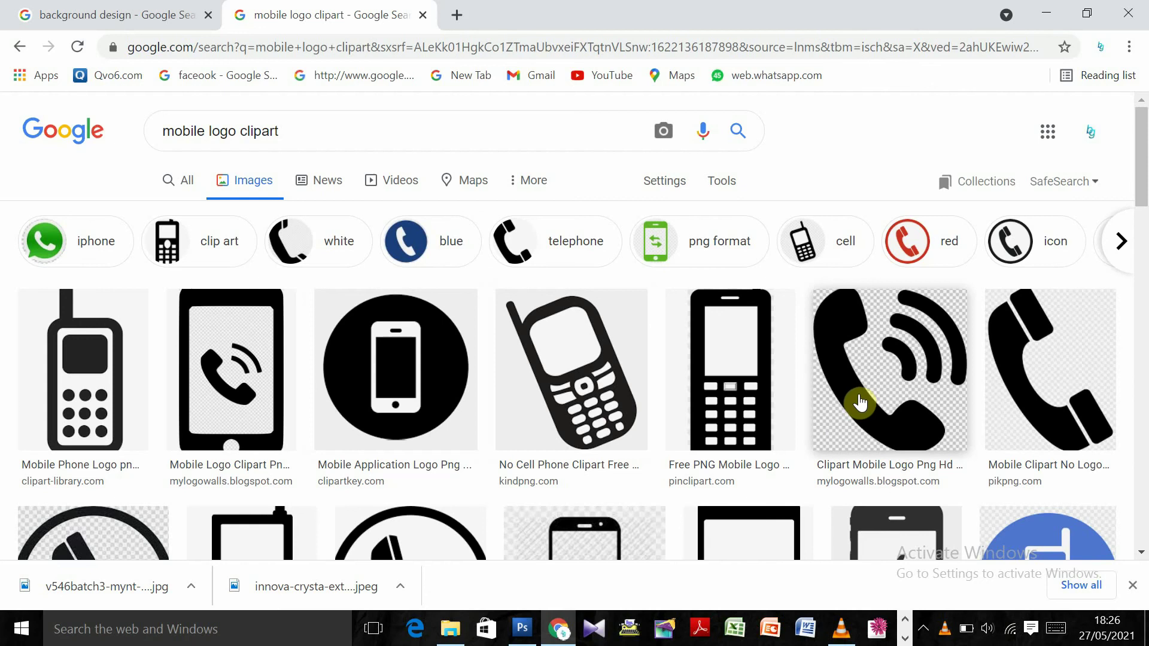
{"action": "left_click", "coordinate": [388, 376]}
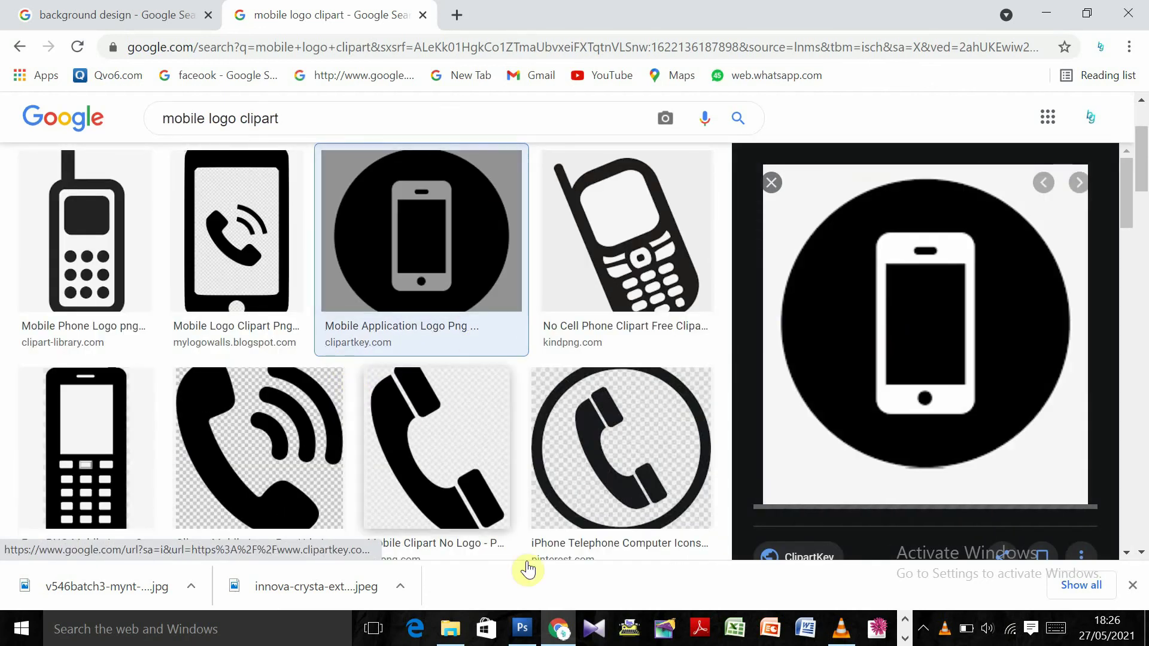
{"action": "left_click", "coordinate": [521, 628]}
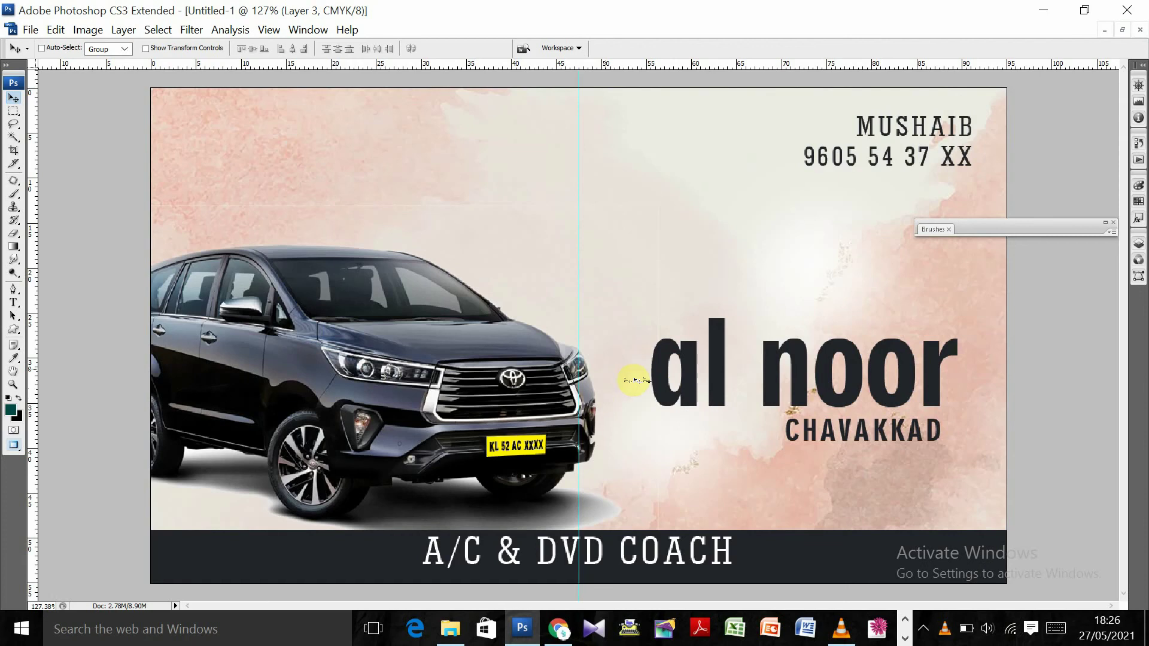
{"action": "right_click", "coordinate": [732, 349]}
{"action": "left_click", "coordinate": [748, 366]}
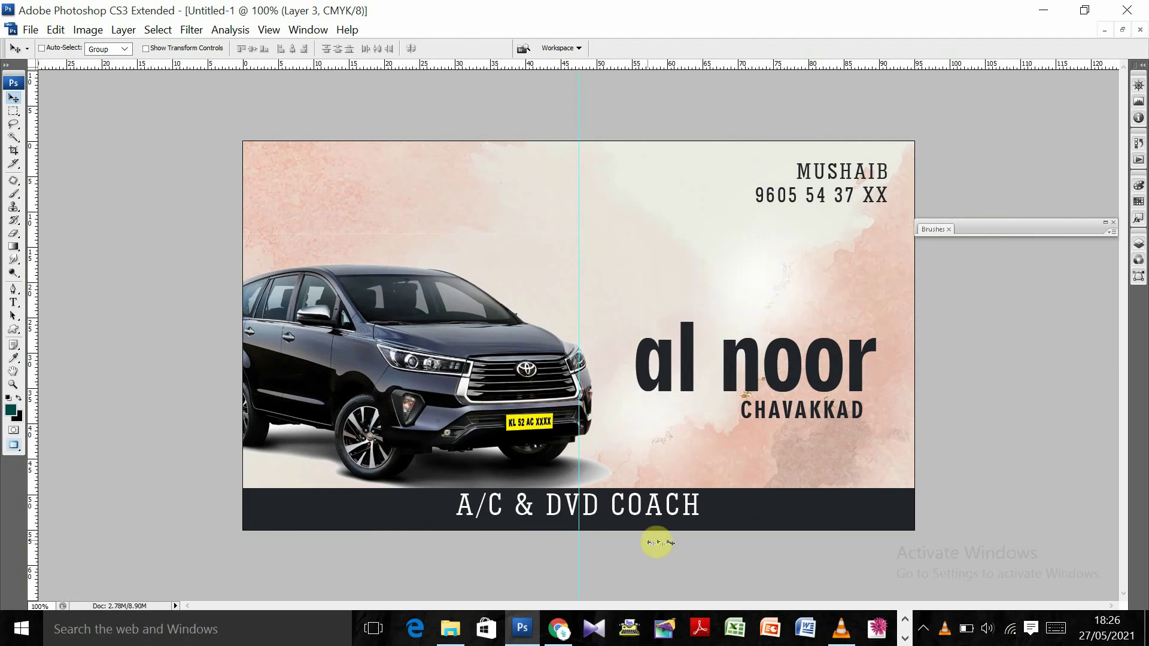
Save the black-circle phone icon image to Downloads as mob.png
{"action": "left_click", "coordinate": [558, 628]}
{"action": "right_click", "coordinate": [897, 280]}
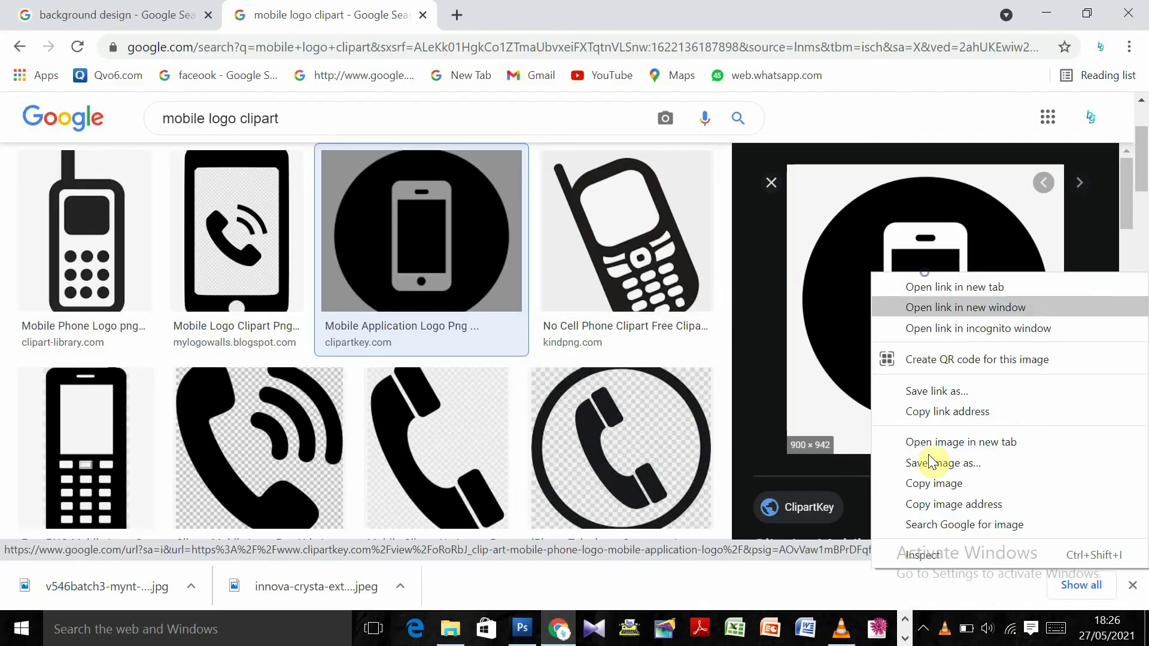
{"action": "left_click", "coordinate": [864, 469]}
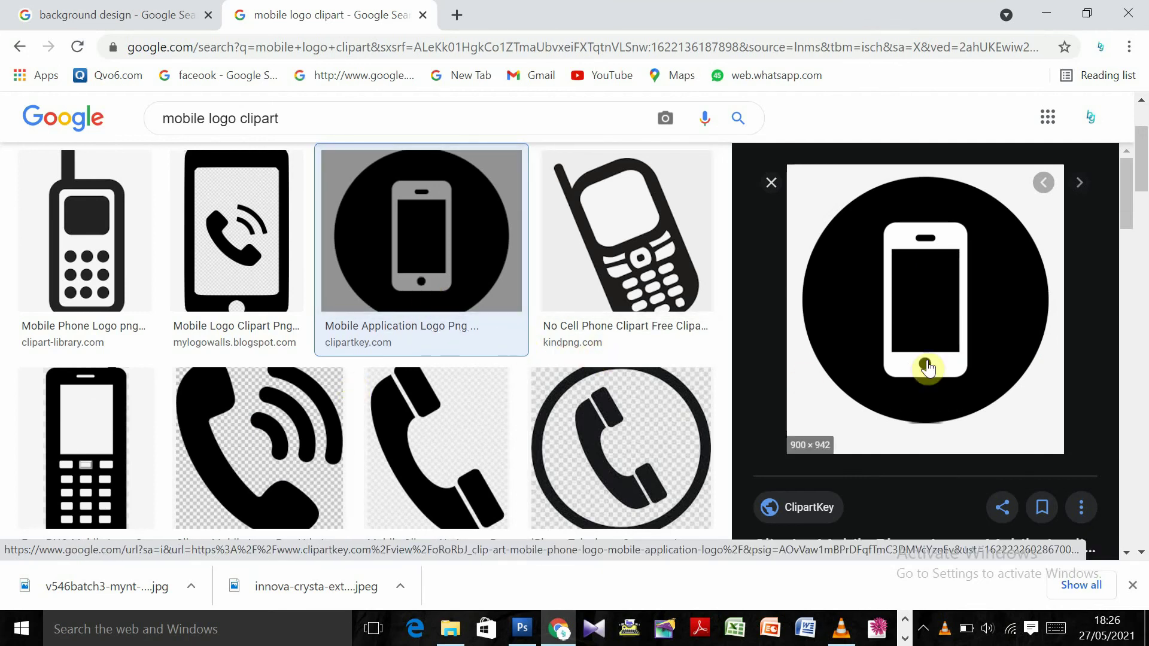
{"action": "right_click", "coordinate": [868, 285]}
{"action": "left_click", "coordinate": [921, 472]}
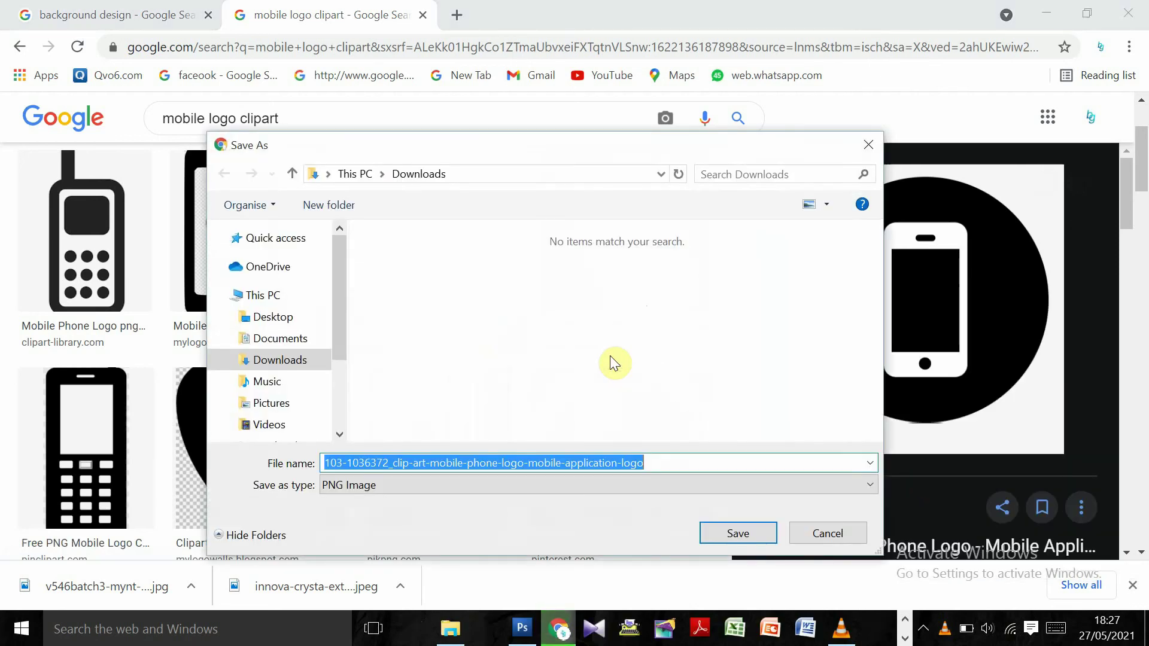
{"action": "type", "text": "mob"}
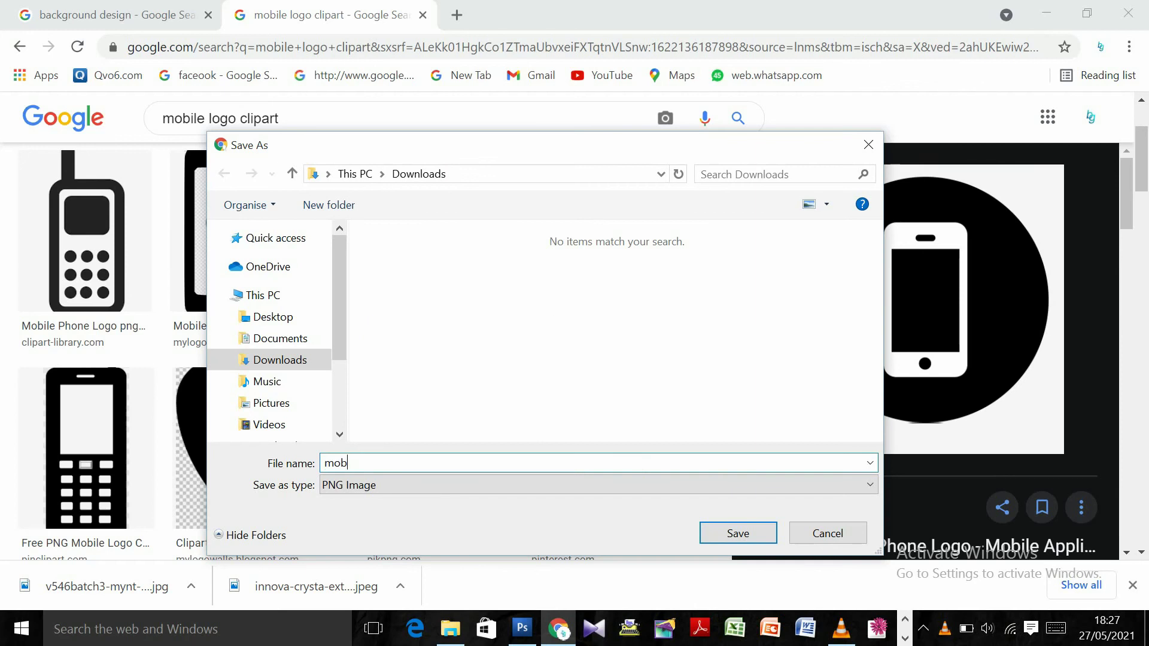
{"action": "key", "text": "Return"}
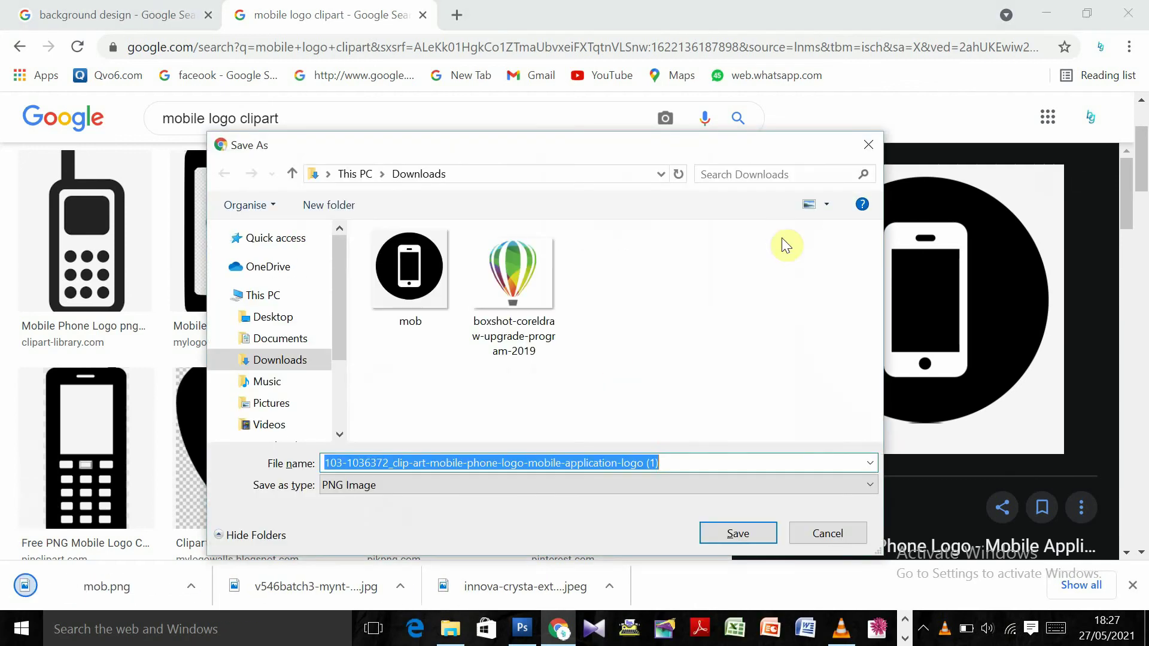
{"action": "left_click", "coordinate": [870, 146]}
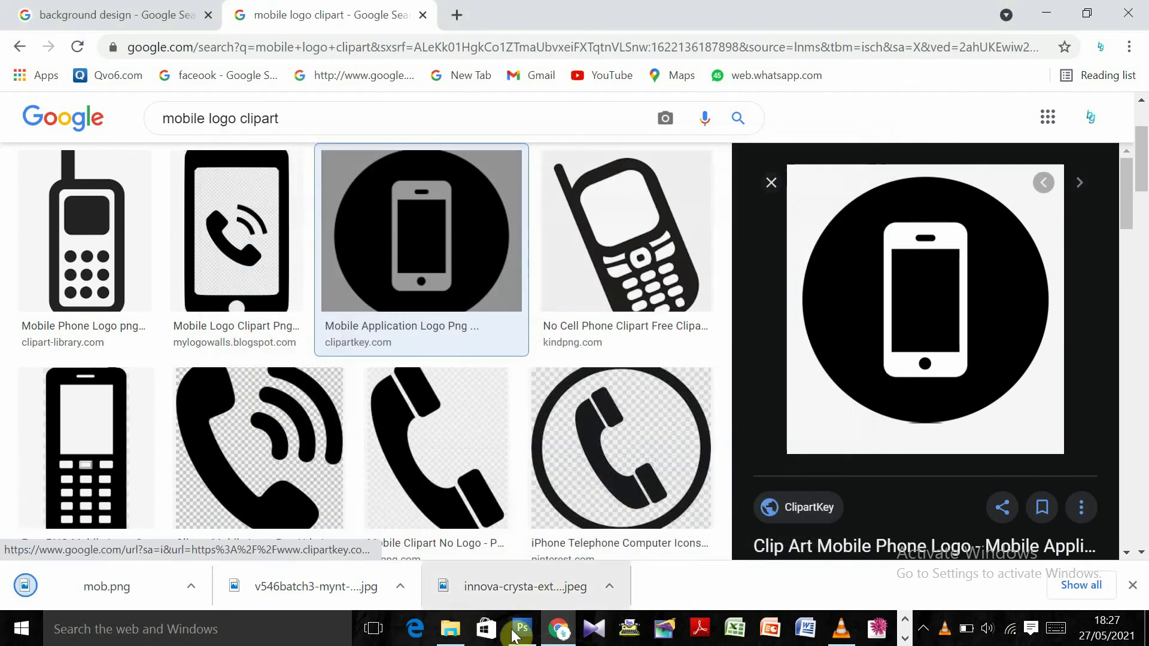
{"action": "left_click", "coordinate": [522, 628]}
Open mob.png in Photoshop and place it onto the Untitled-1 card document
{"action": "left_click", "coordinate": [450, 628]}
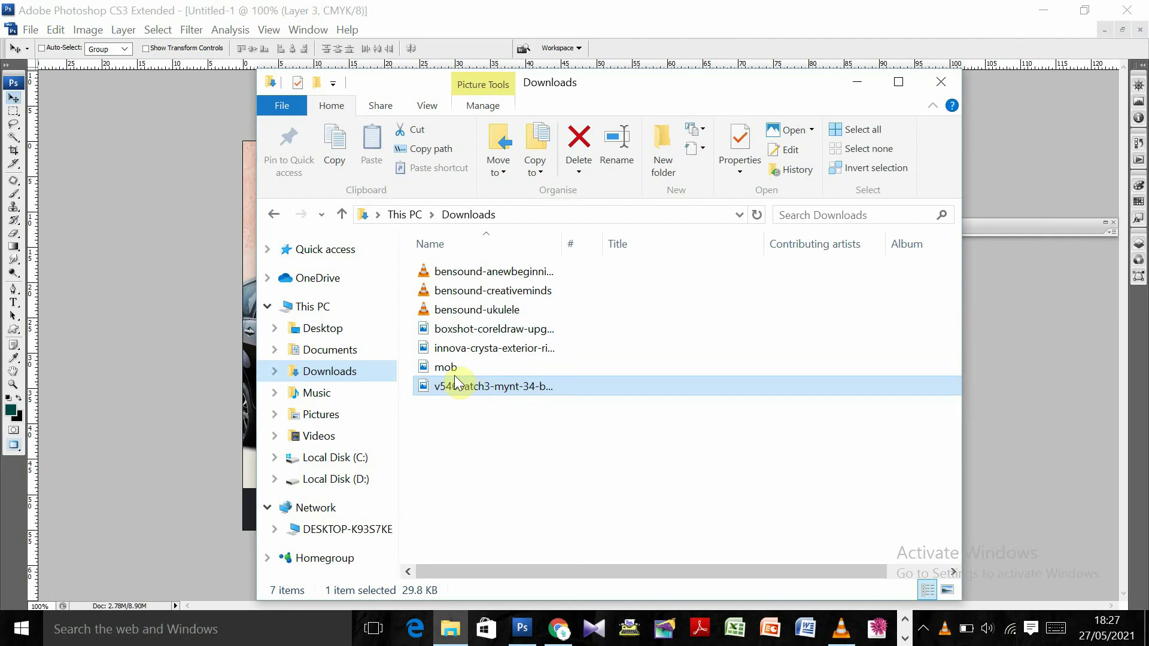
{"action": "left_click_drag", "start_coordinate": [446, 367], "coordinate": [202, 342]}
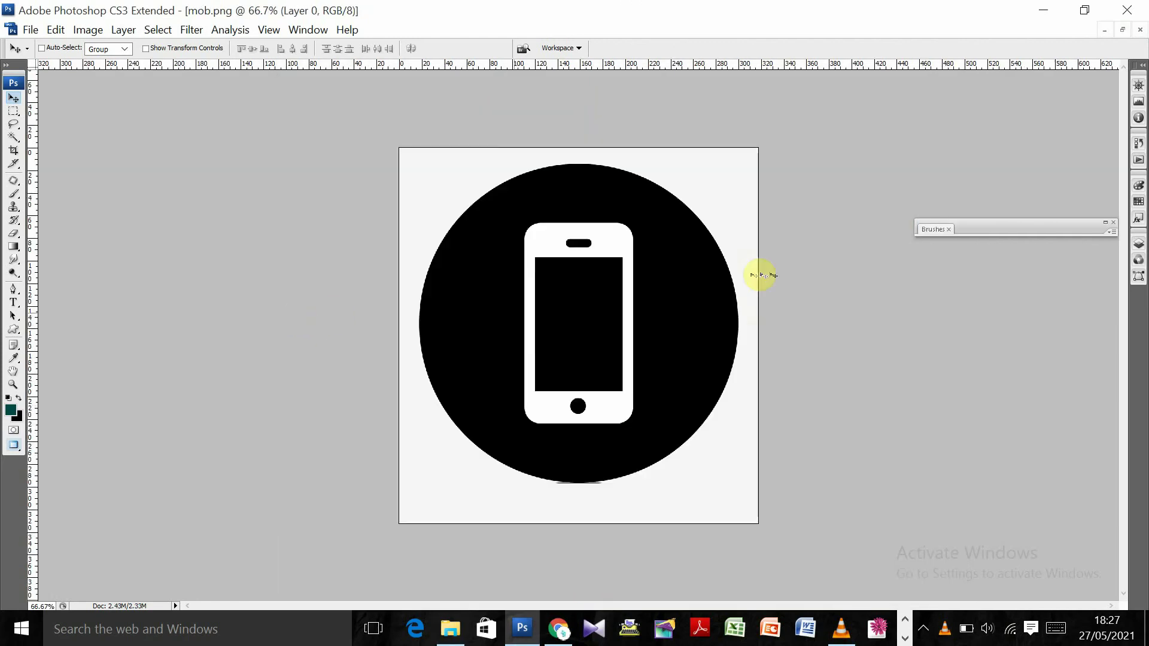
{"action": "left_click", "coordinate": [1122, 30]}
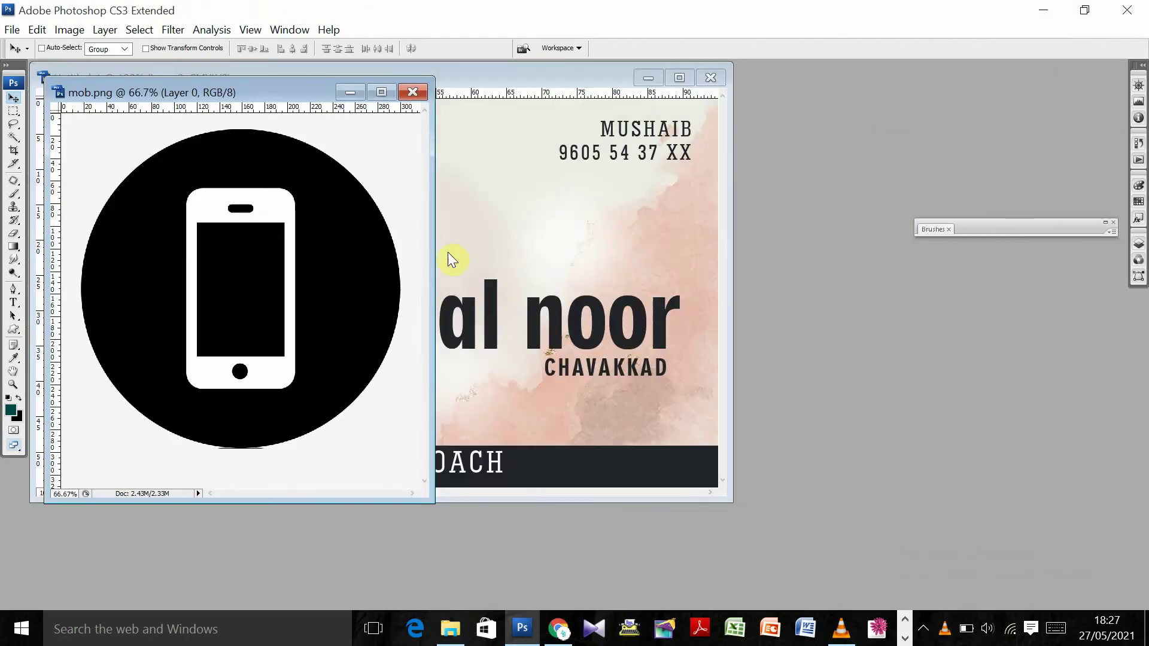
{"action": "left_click", "coordinate": [589, 249]}
{"action": "left_click", "coordinate": [679, 78]}
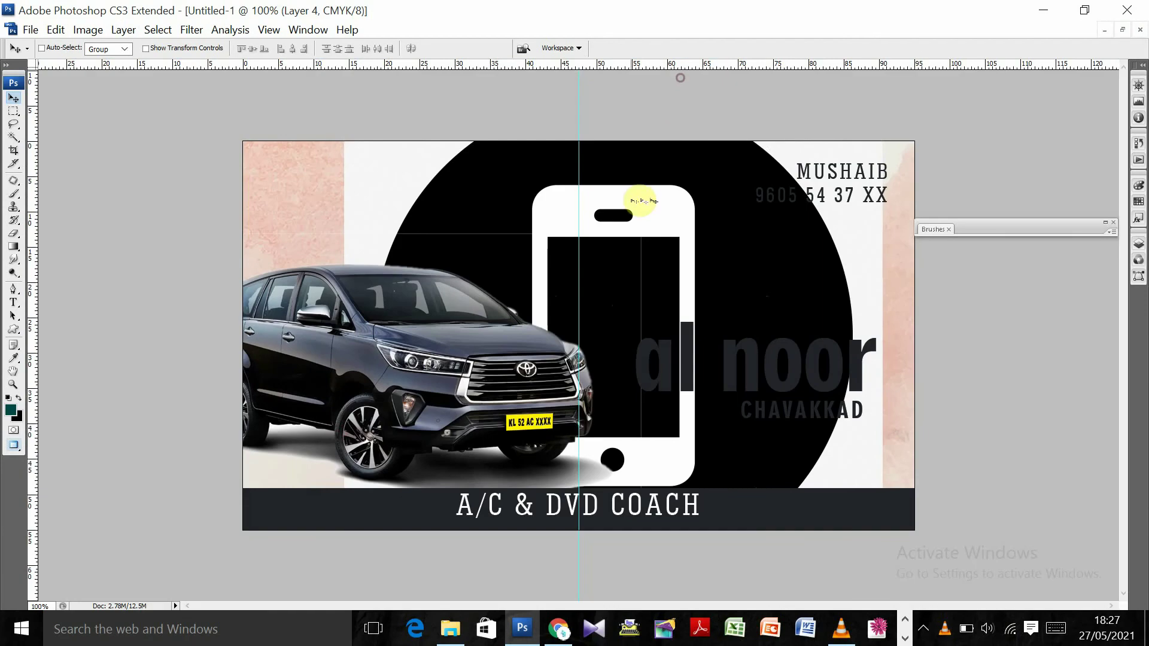
Scale the phone logo down to about 5% and move it beside the phone number
{"action": "key", "text": "ctrl+t"}
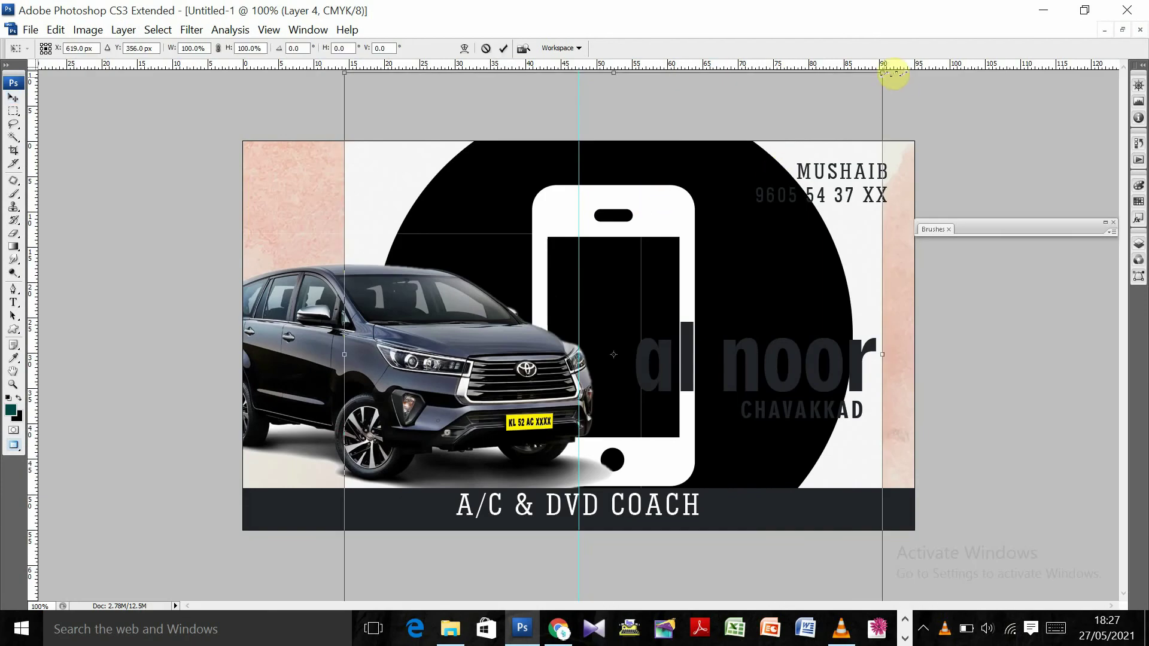
{"action": "mouse_move", "coordinate": [801, 198]}
{"action": "left_mouse_down"}
{"action": "mouse_move", "coordinate": [589, 395]}
{"action": "mouse_move", "coordinate": [692, 224]}
{"action": "left_mouse_up"}
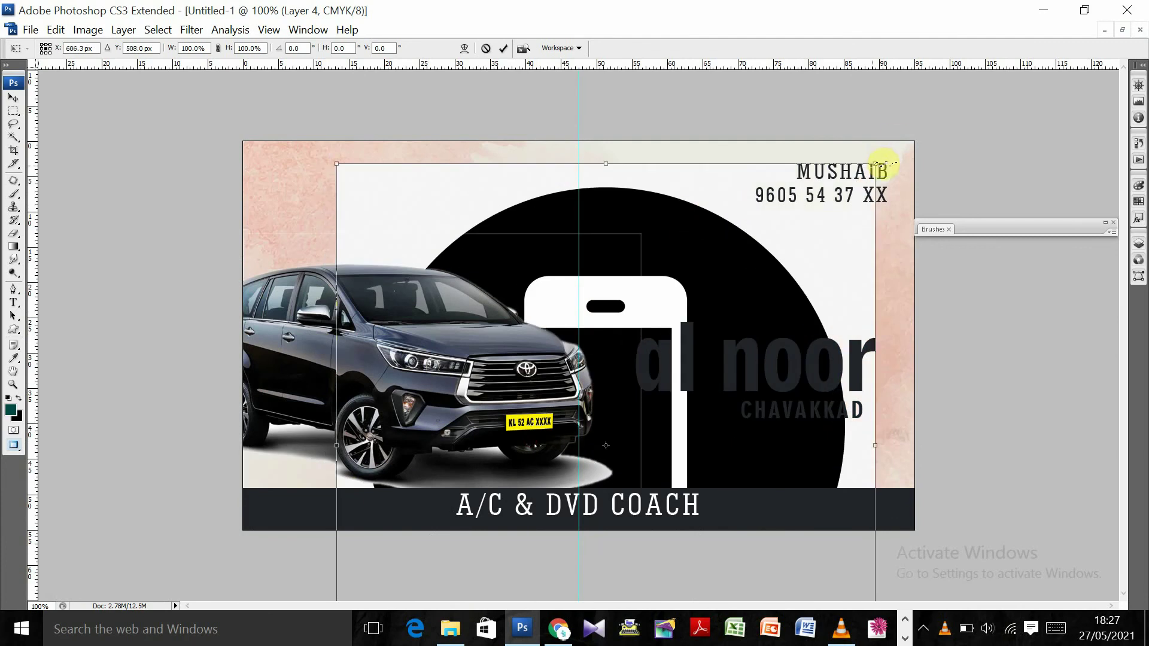
{"action": "mouse_move", "coordinate": [805, 226]}
{"action": "left_mouse_down"}
{"action": "mouse_move", "coordinate": [687, 190]}
{"action": "mouse_move", "coordinate": [676, 284]}
{"action": "left_mouse_up"}
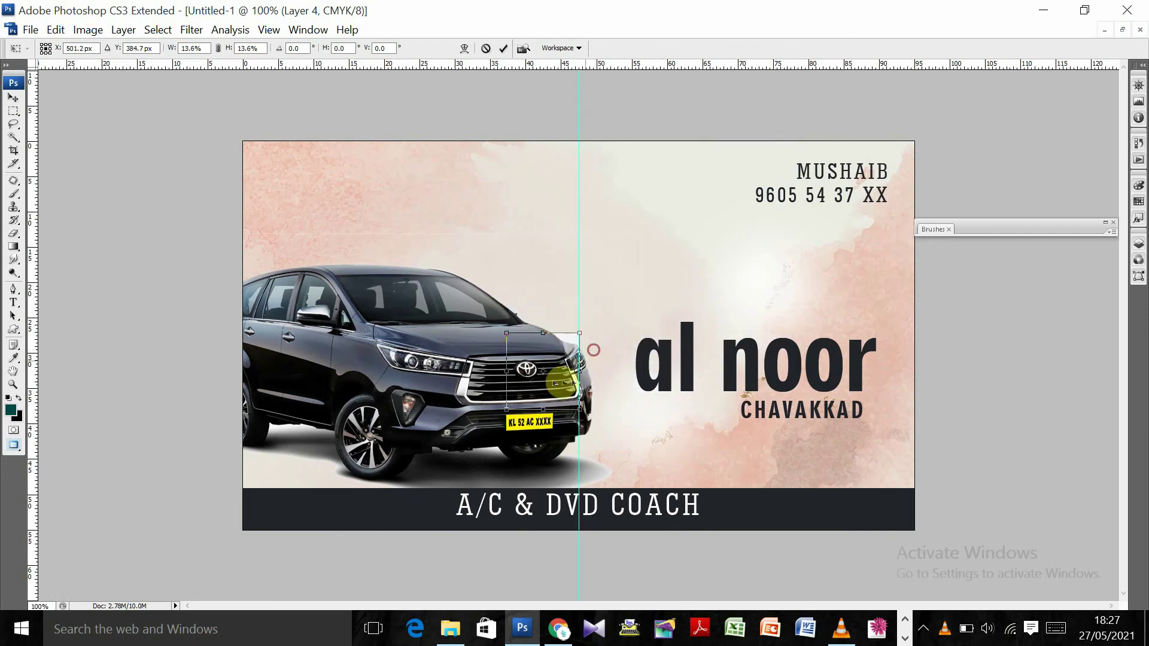
{"action": "left_click_drag", "start_coordinate": [676, 284], "coordinate": [582, 333]}
{"action": "mouse_move", "coordinate": [740, 222]}
{"action": "left_mouse_down"}
{"action": "mouse_move", "coordinate": [755, 184]}
{"action": "mouse_move", "coordinate": [723, 219]}
{"action": "left_mouse_up"}
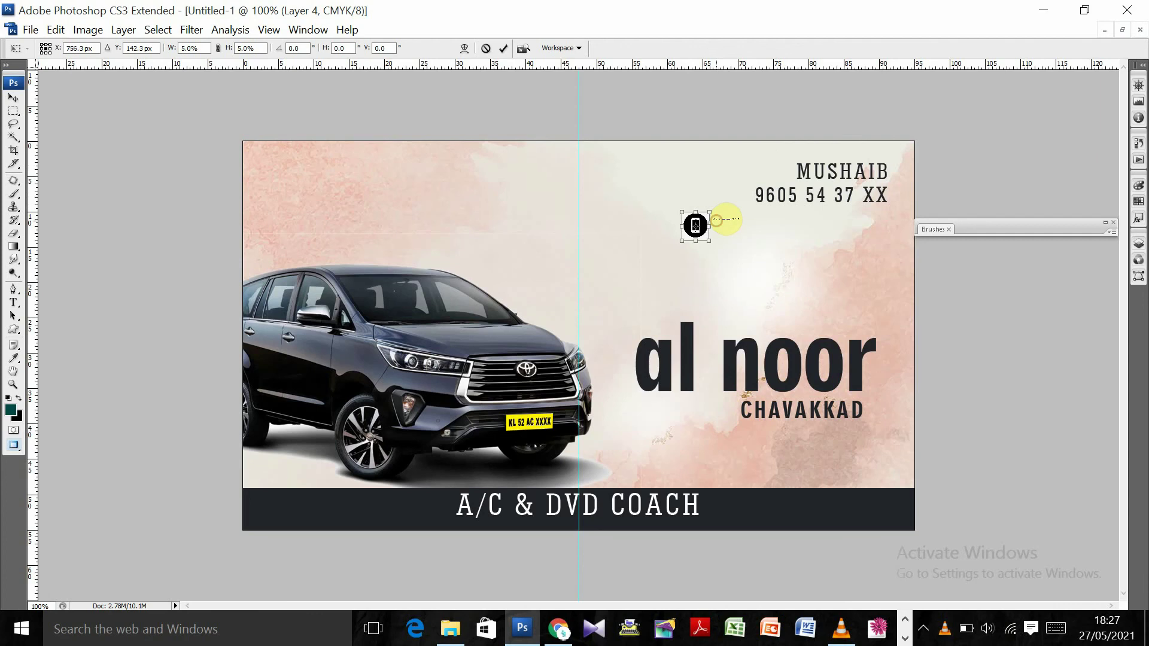
Place the phone icon just right of the contact name and enlarge it to 115.5%
{"action": "key", "text": "Return"}
{"action": "left_click_drag", "start_coordinate": [731, 236], "coordinate": [763, 204]}
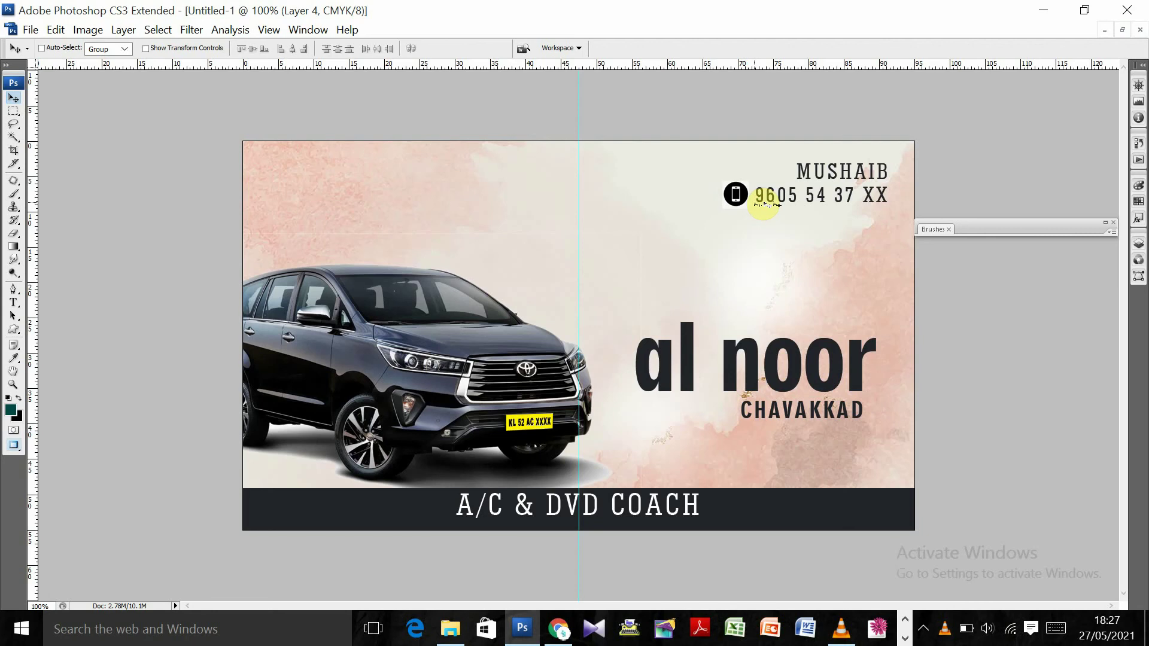
{"action": "left_click_drag", "start_coordinate": [735, 194], "coordinate": [899, 177]}
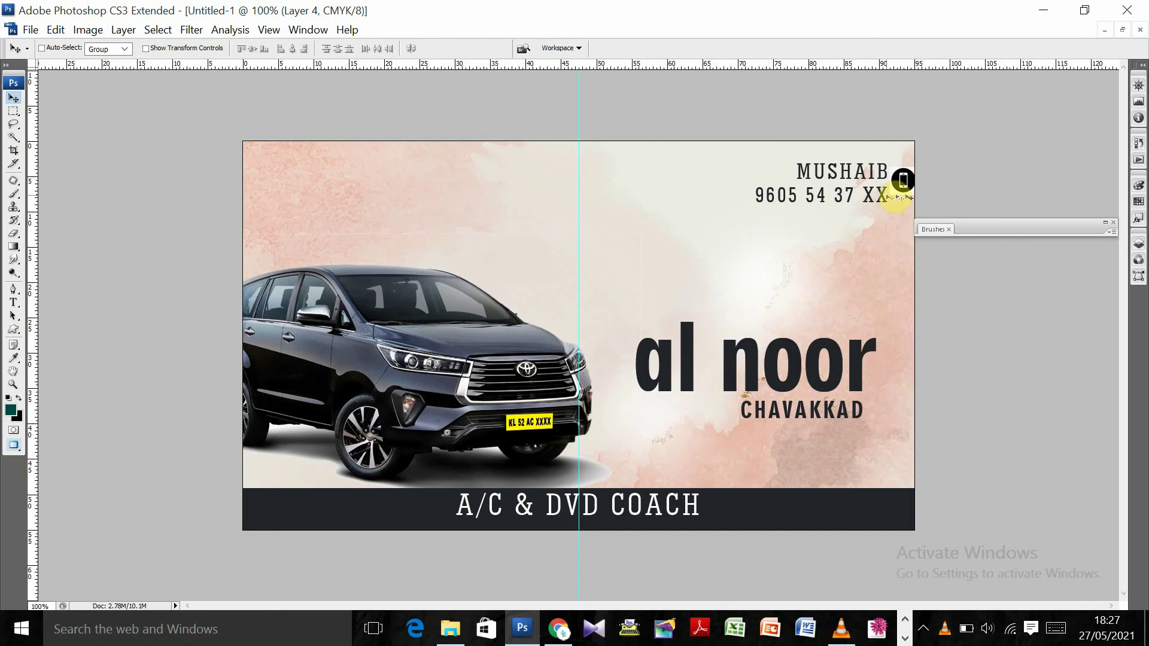
{"action": "key", "text": "ctrl+t"}
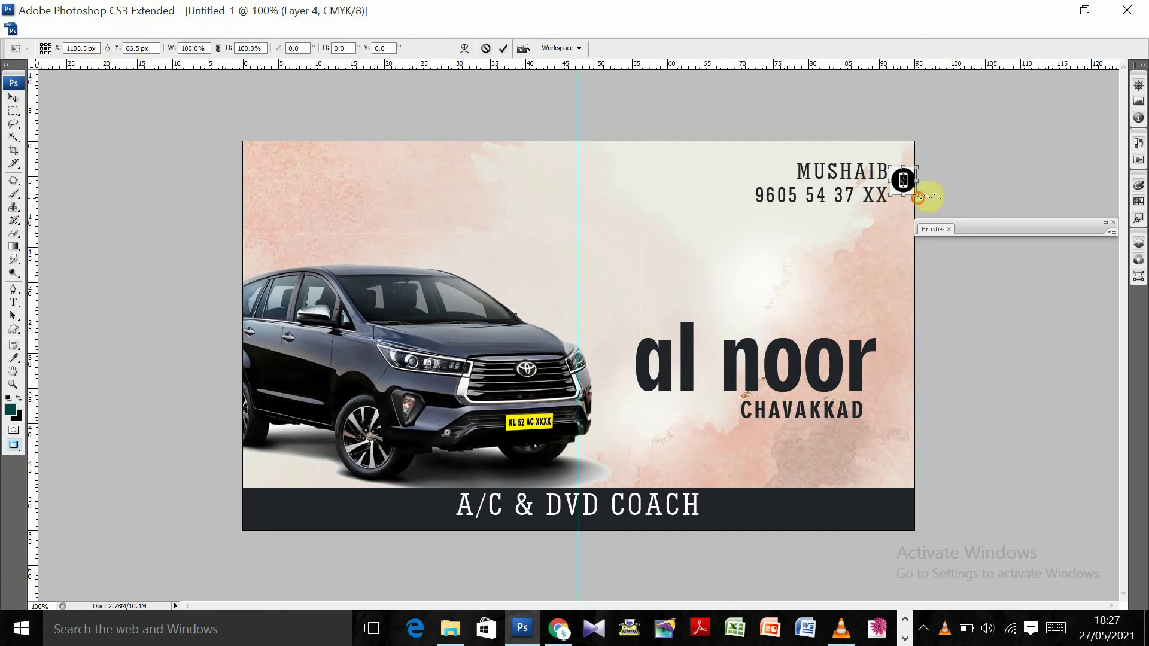
{"action": "left_click_drag", "start_coordinate": [917, 195], "coordinate": [918, 197]}
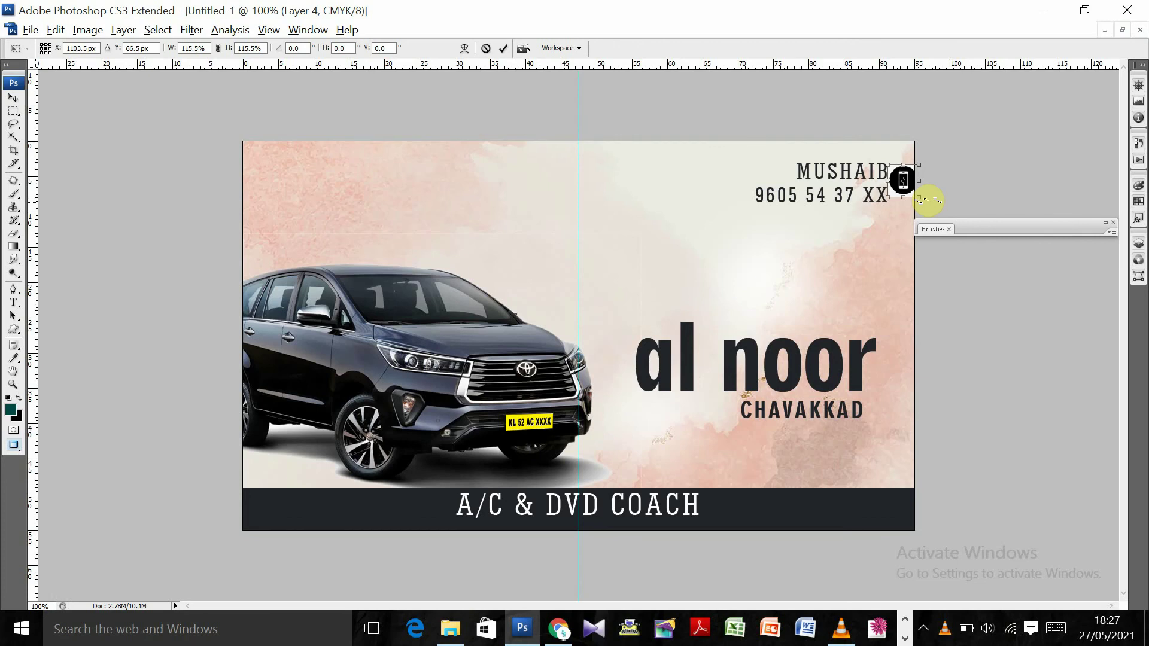
{"action": "key", "text": "Return"}
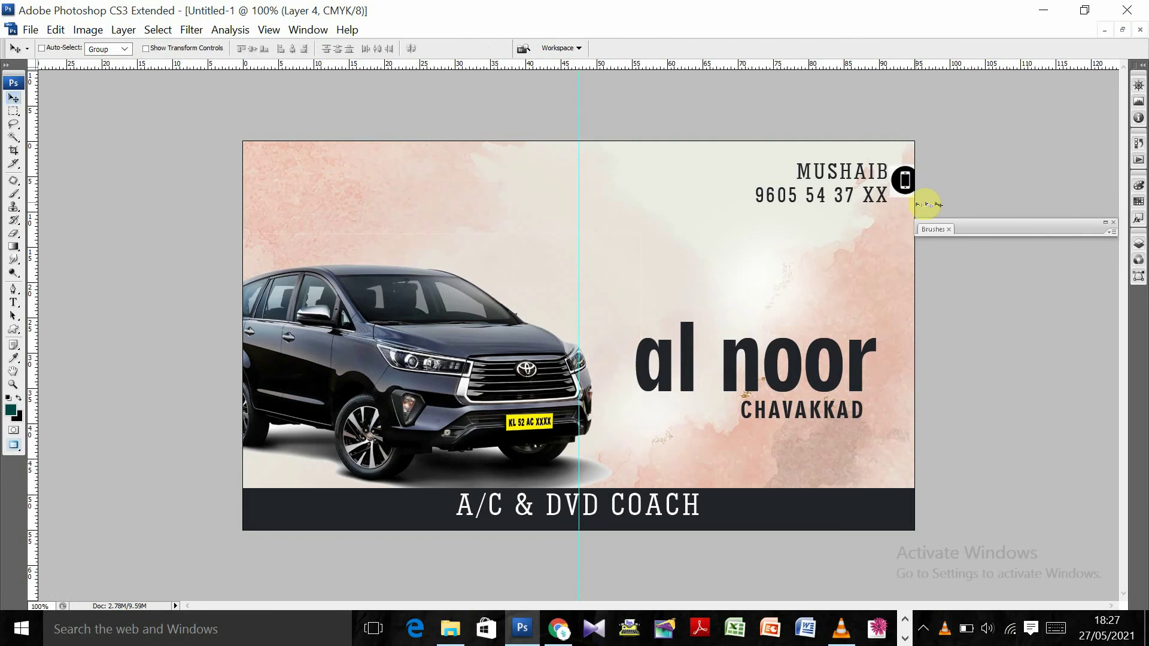
Select the name and number text layer and shift it left toward the icon
{"action": "right_click", "coordinate": [884, 197]}
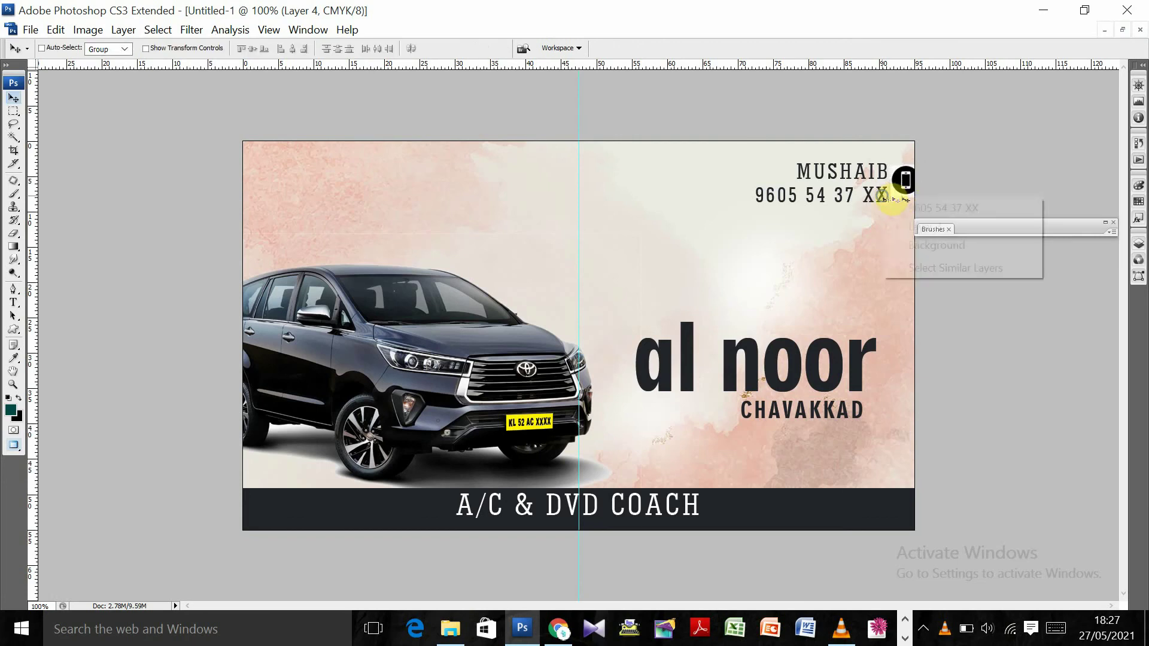
{"action": "left_click", "coordinate": [897, 205]}
{"action": "left_click", "coordinate": [867, 189]}
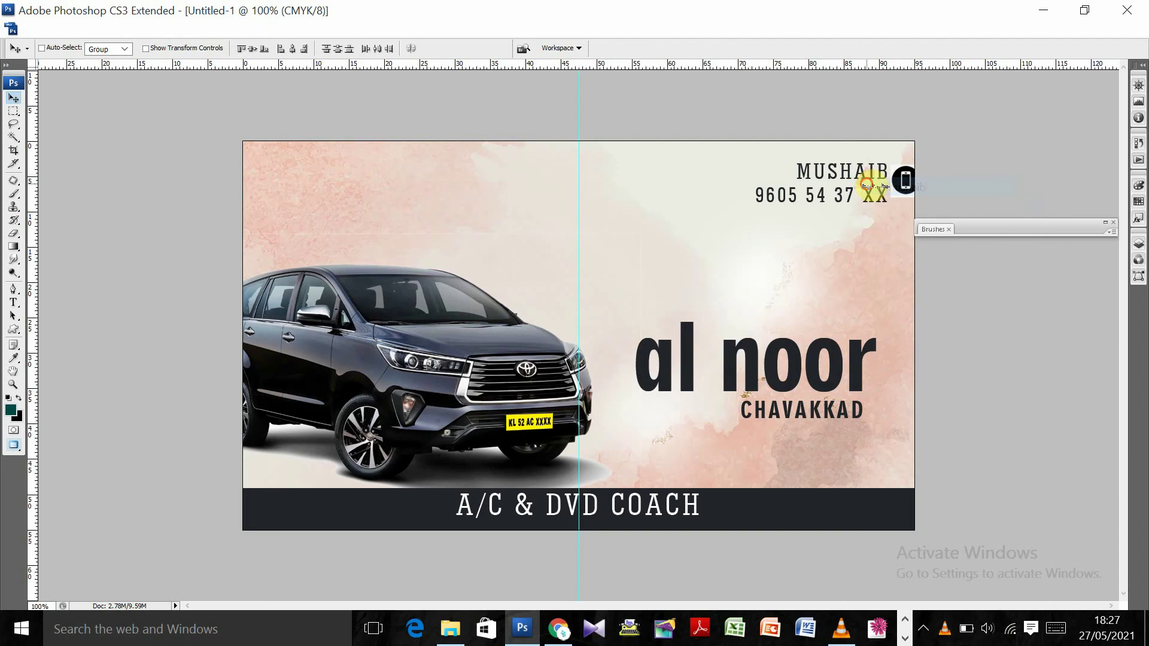
{"action": "left_click_drag", "start_coordinate": [867, 185], "coordinate": [844, 185]}
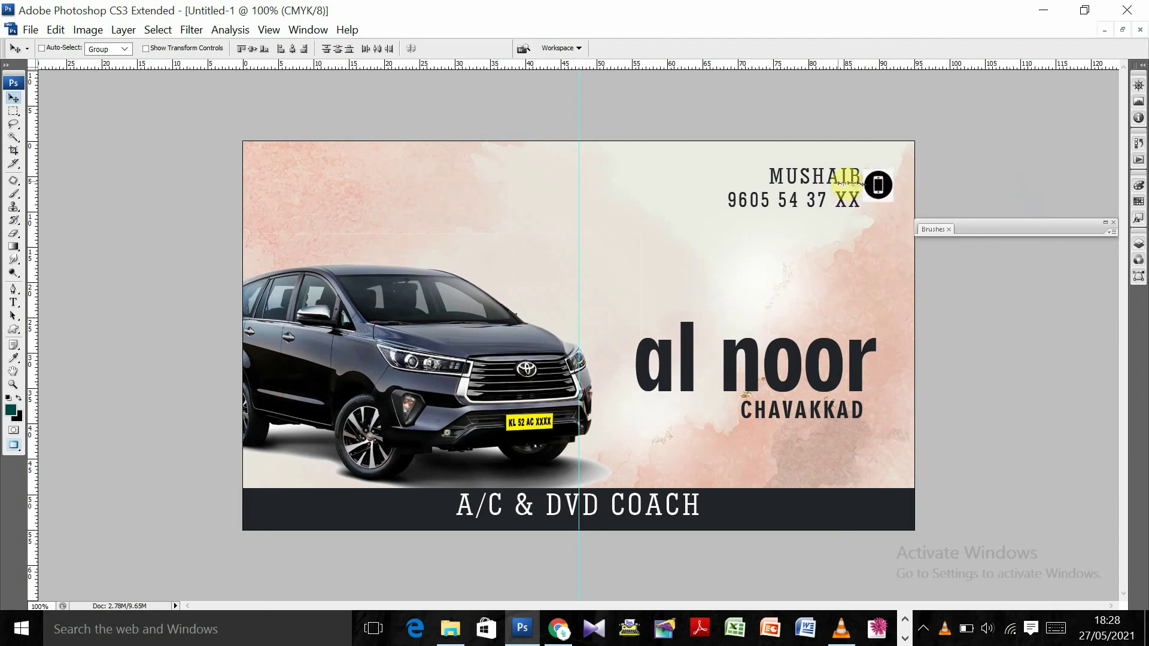
On the phone icon layer, Magic Wand-select the white square and delete it
{"action": "key", "text": "ctrl+plus"}
{"action": "key", "text": "ctrl+plus"}
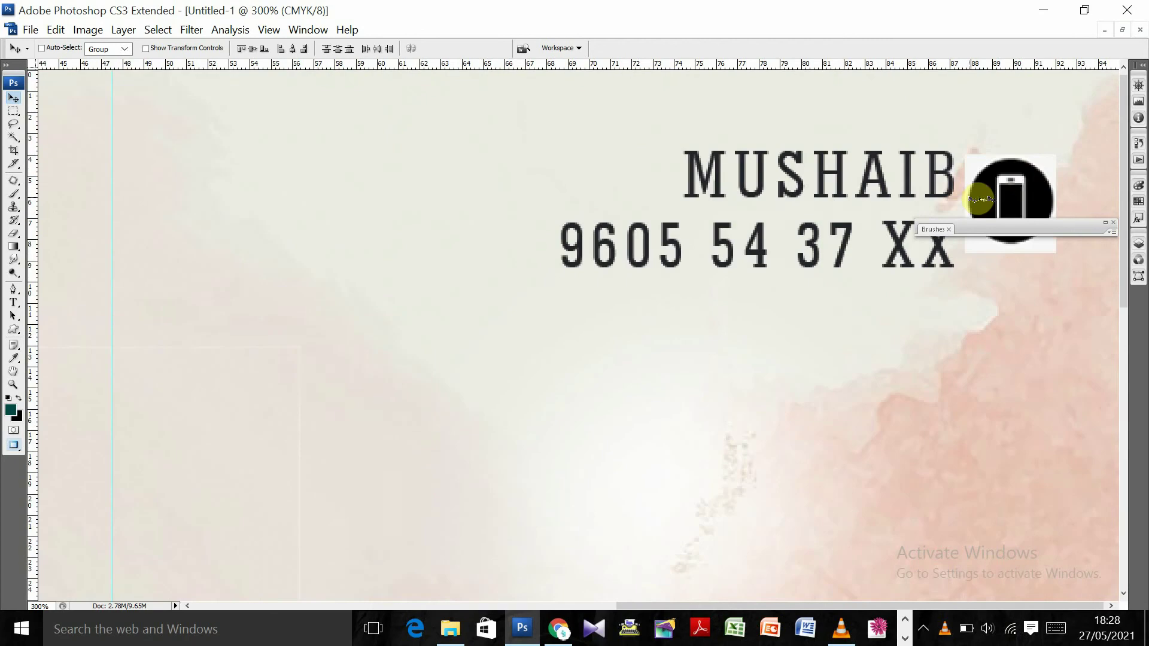
{"action": "right_click", "coordinate": [1010, 182]}
{"action": "left_click", "coordinate": [1029, 187]}
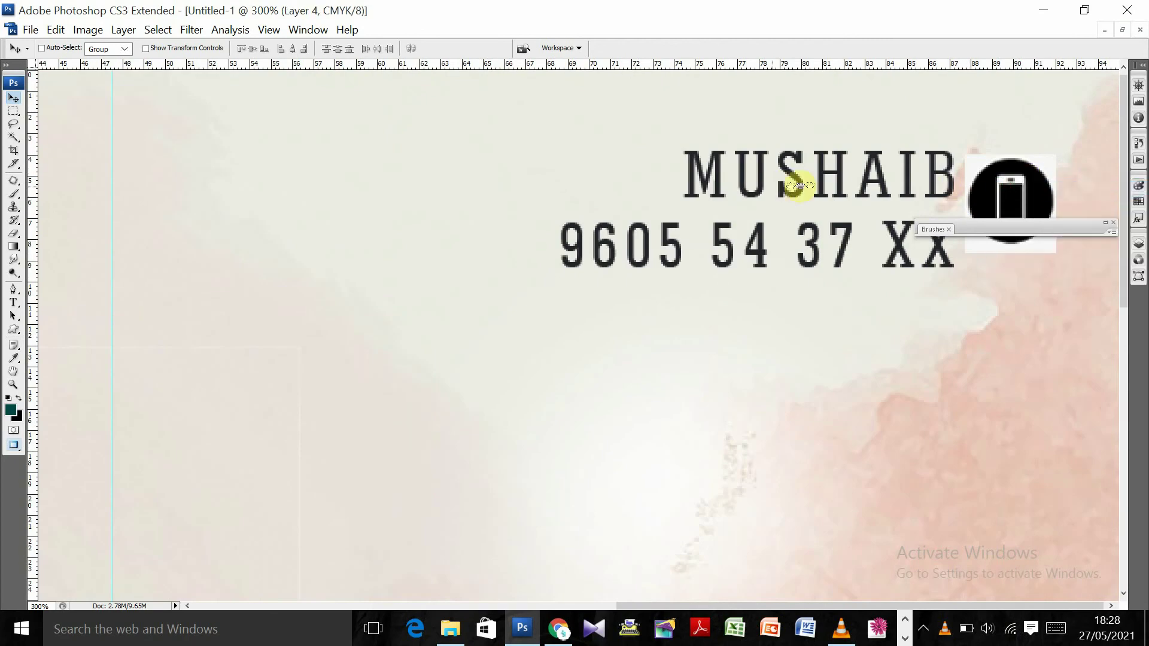
{"action": "left_click", "coordinate": [13, 137]}
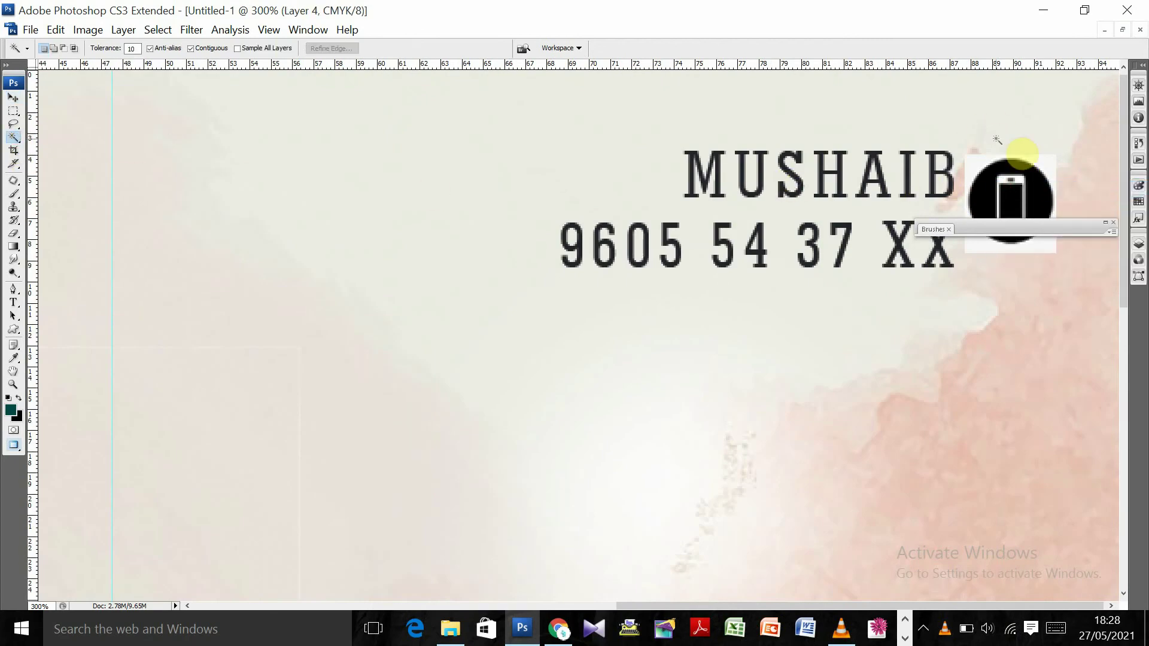
{"action": "left_click", "coordinate": [1055, 168]}
{"action": "key", "text": "Delete"}
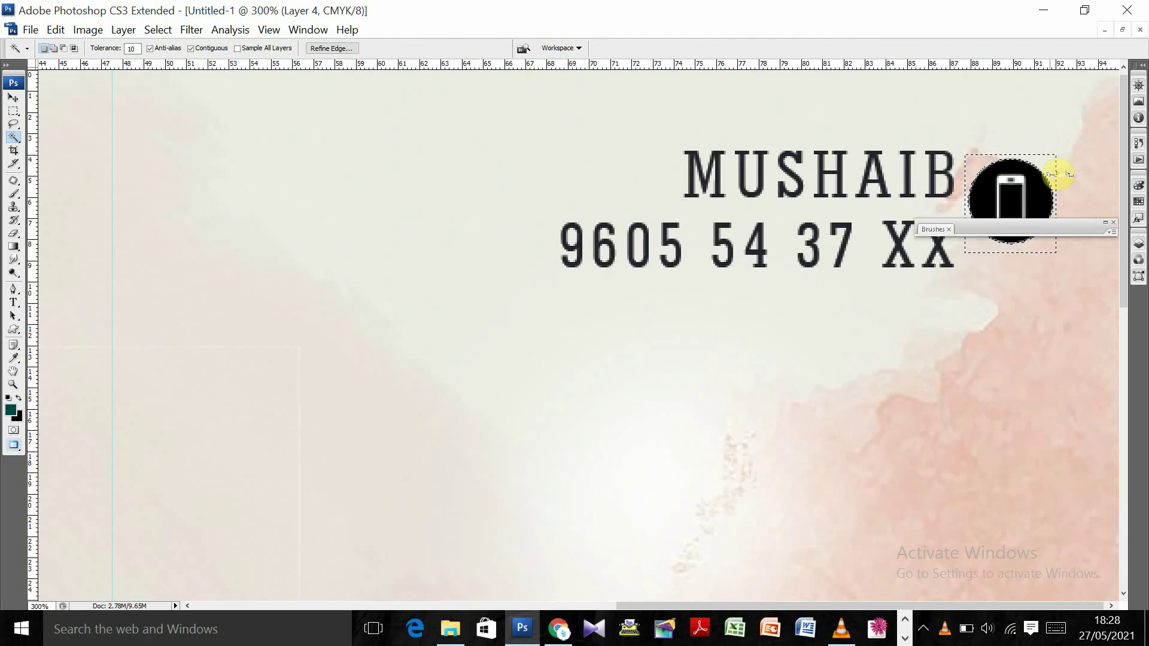
{"action": "key", "text": "ctrl+d"}
Review the finished card with Fit on Screen, then Actual Pixels
{"action": "right_click", "coordinate": [802, 152]}
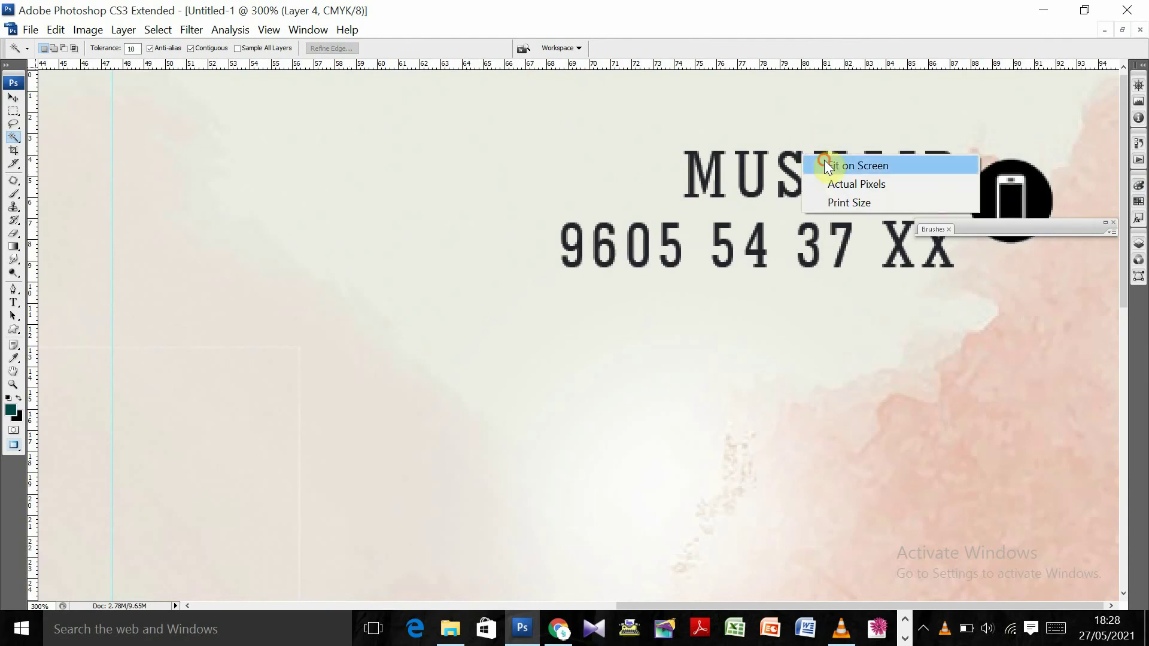
{"action": "left_click", "coordinate": [823, 160]}
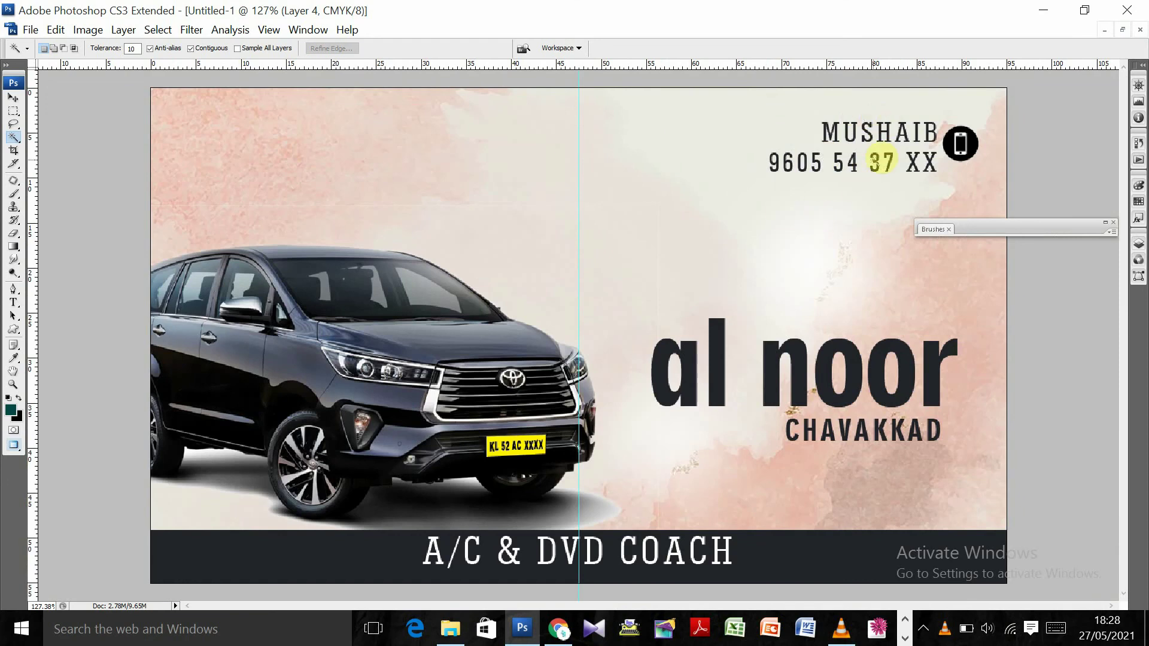
{"action": "left_click", "coordinate": [736, 239]}
{"action": "right_click", "coordinate": [746, 247]}
{"action": "left_click", "coordinate": [768, 274]}
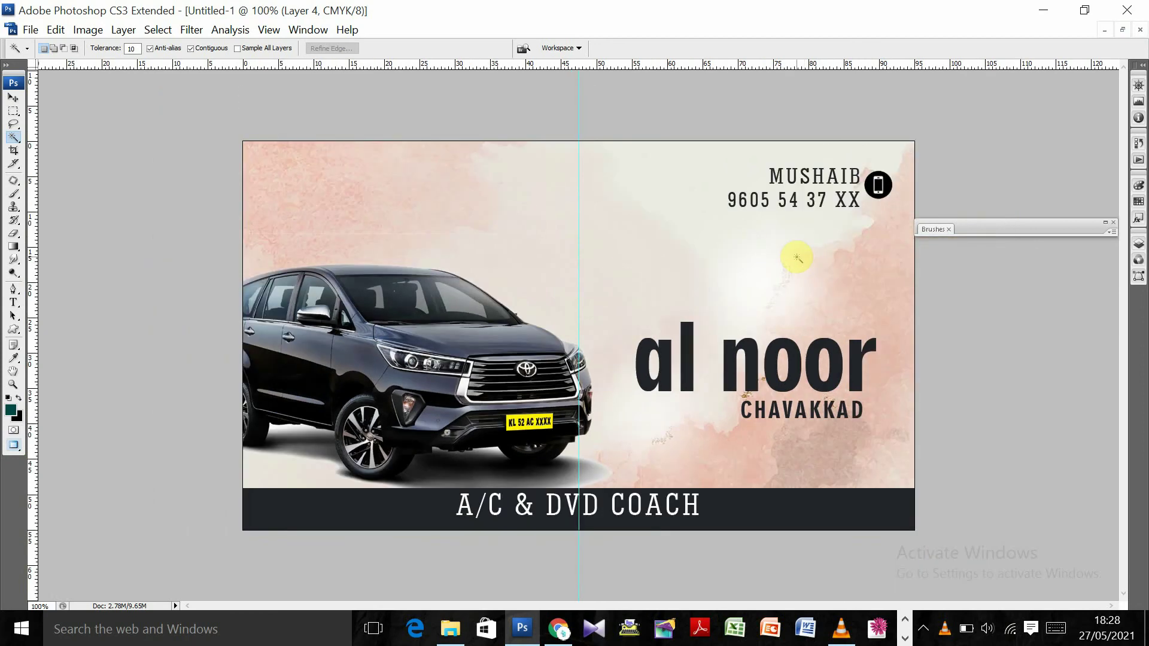